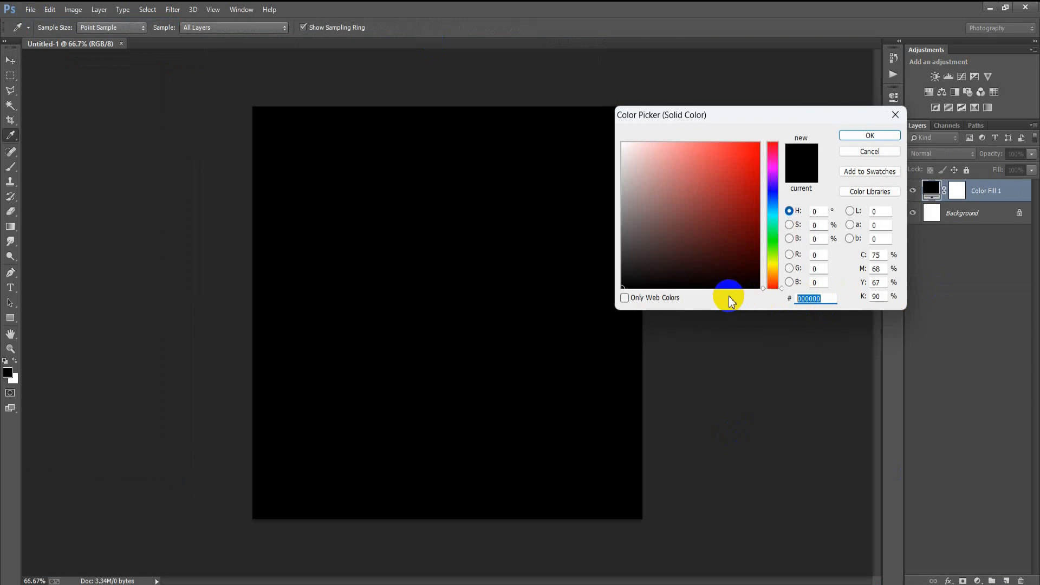
# Set the solid colour fill layer to hex 123A4F.
pyautogui.write('123')
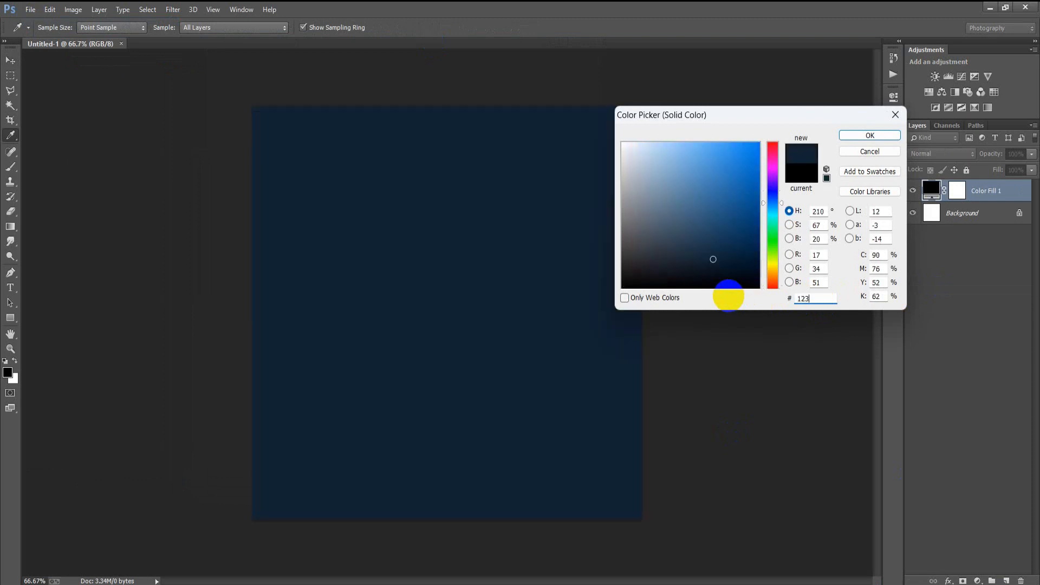
pyautogui.write('A4')
pyautogui.write('E')
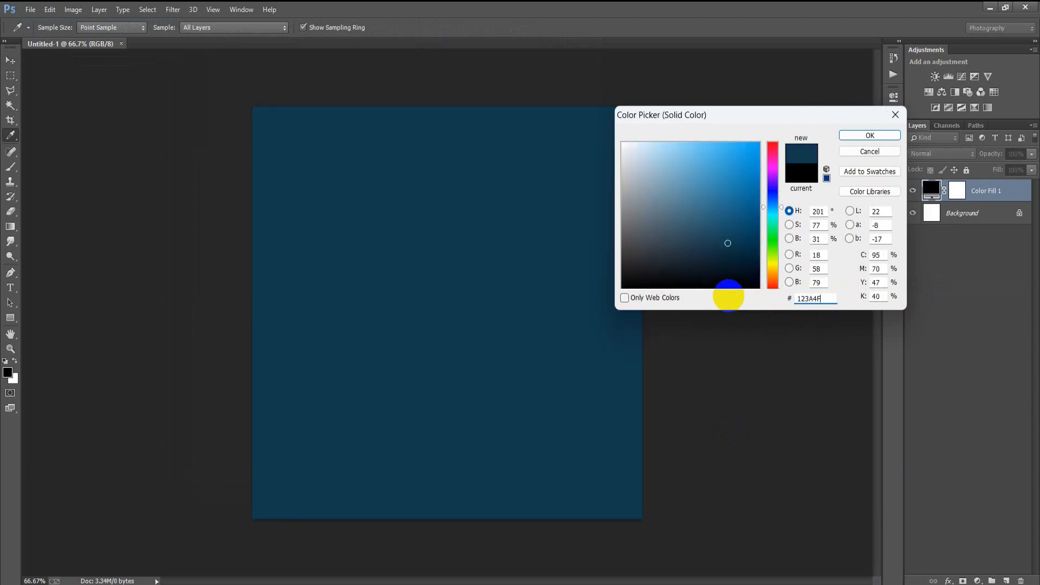
pyautogui.click(848, 136)
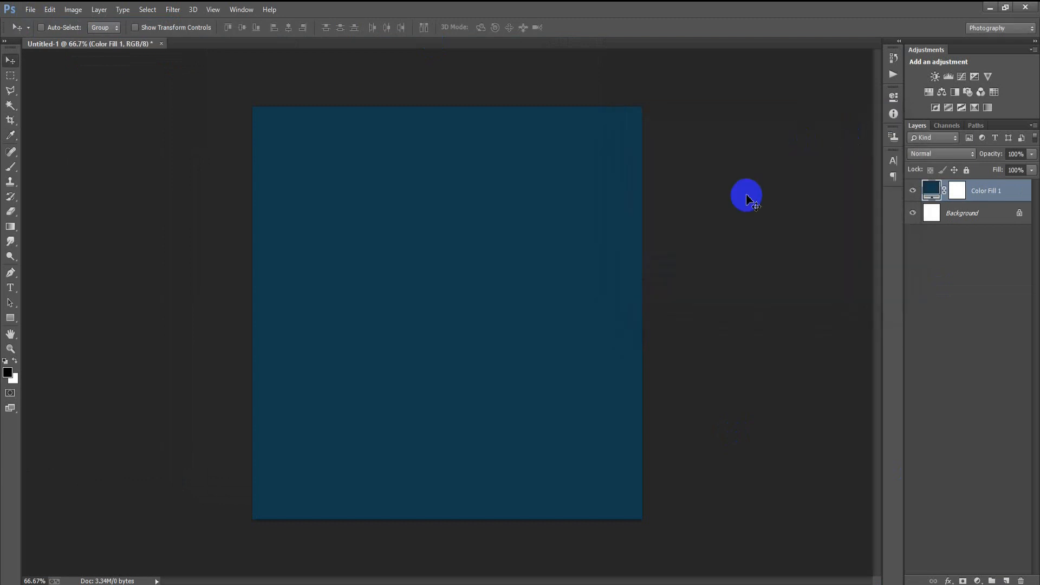
# Place the 00007 image from the Sticker Logo folder as a linked layer above the colour fill.
pyautogui.click(29, 9)
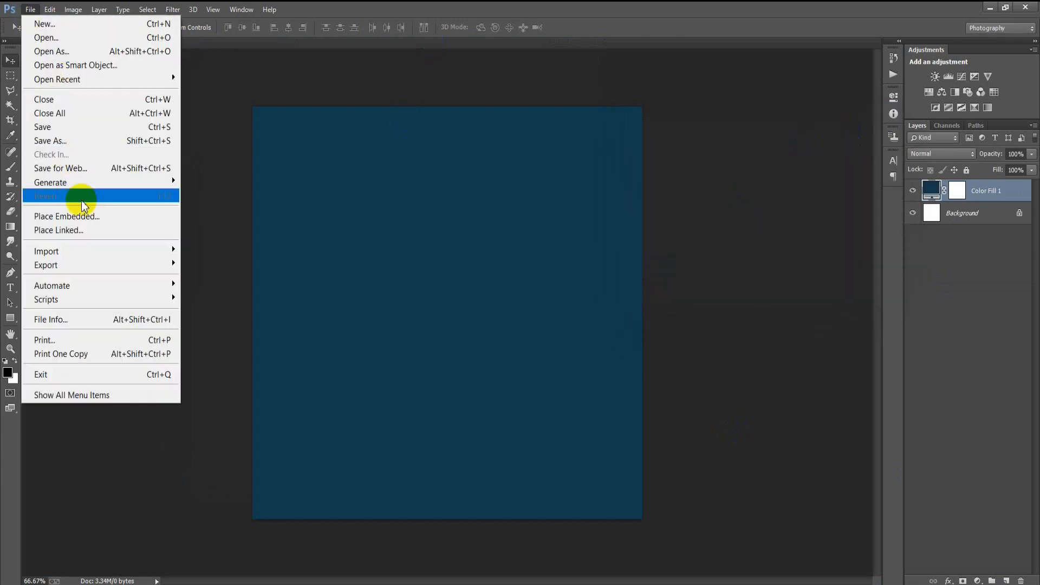
pyautogui.click(87, 231)
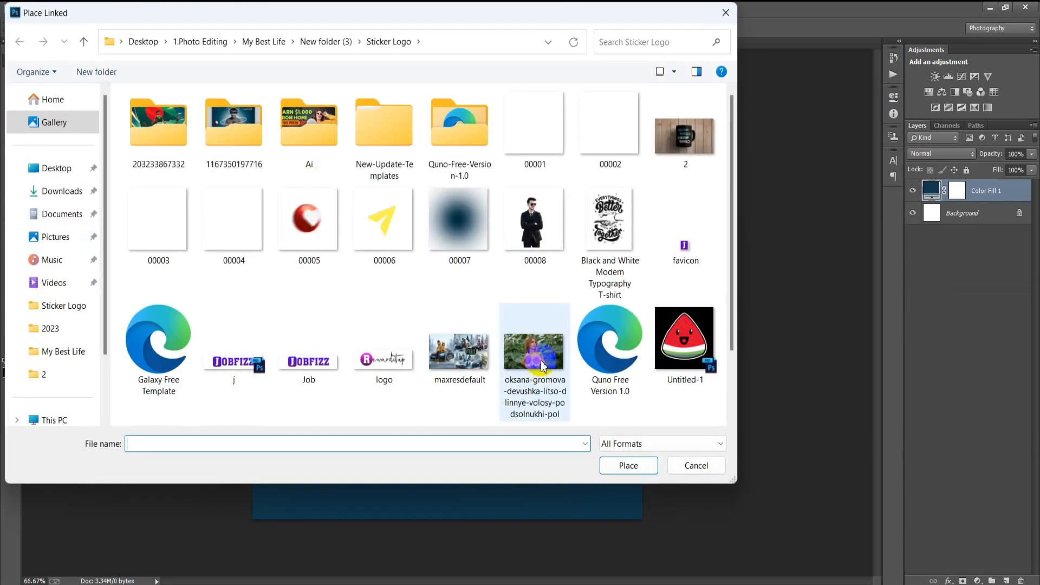
pyautogui.doubleClick(462, 229)
pyautogui.click(405, 28)
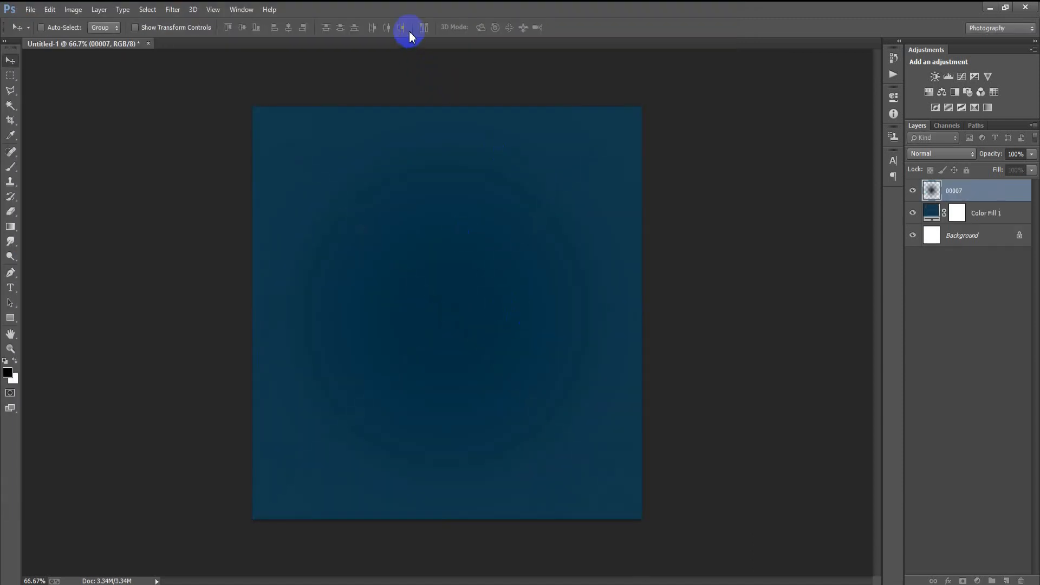
# Rasterize the 00007 layer and set its blend mode to Screen.
pyautogui.rightClick(977, 194)
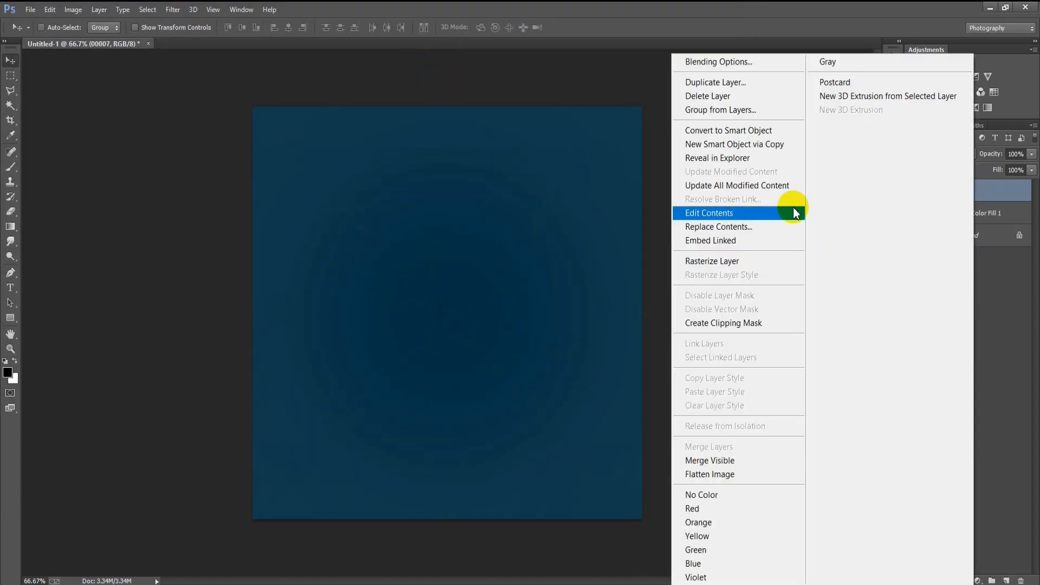
pyautogui.click(738, 263)
pyautogui.click(932, 155)
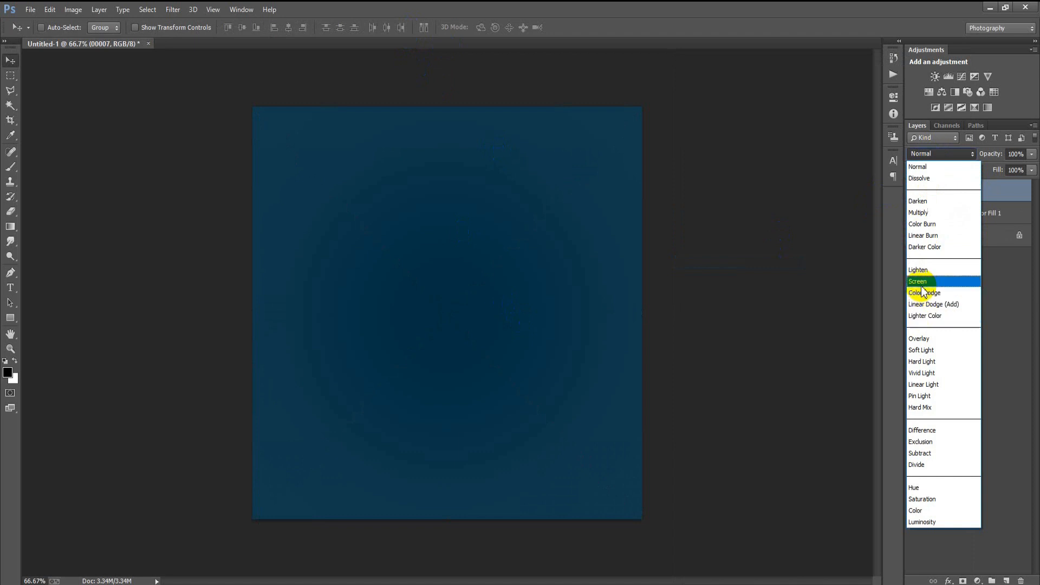
pyautogui.click(921, 281)
# Centre the 00007 and Color Fill 1 layers horizontally with the background, and group those two layers without the background.
pyautogui.keyDown('ctrl'); pyautogui.click(984, 218); pyautogui.keyUp('ctrl')
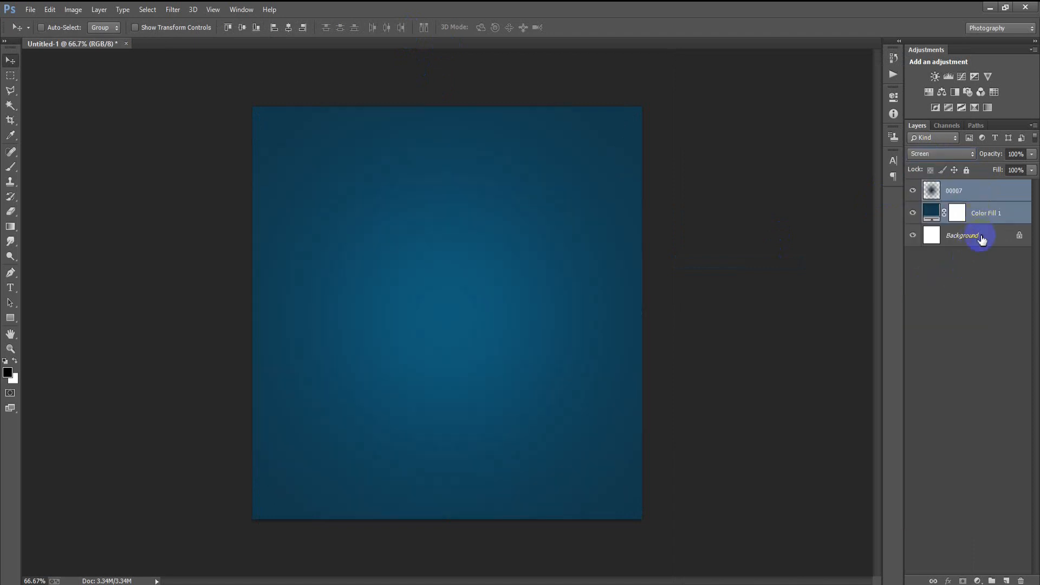
pyautogui.keyDown('ctrl'); pyautogui.click(982, 241); pyautogui.keyUp('ctrl')
pyautogui.click(288, 32)
pyautogui.click(970, 191)
pyautogui.keyDown('ctrl'); pyautogui.click(985, 215); pyautogui.keyUp('ctrl')
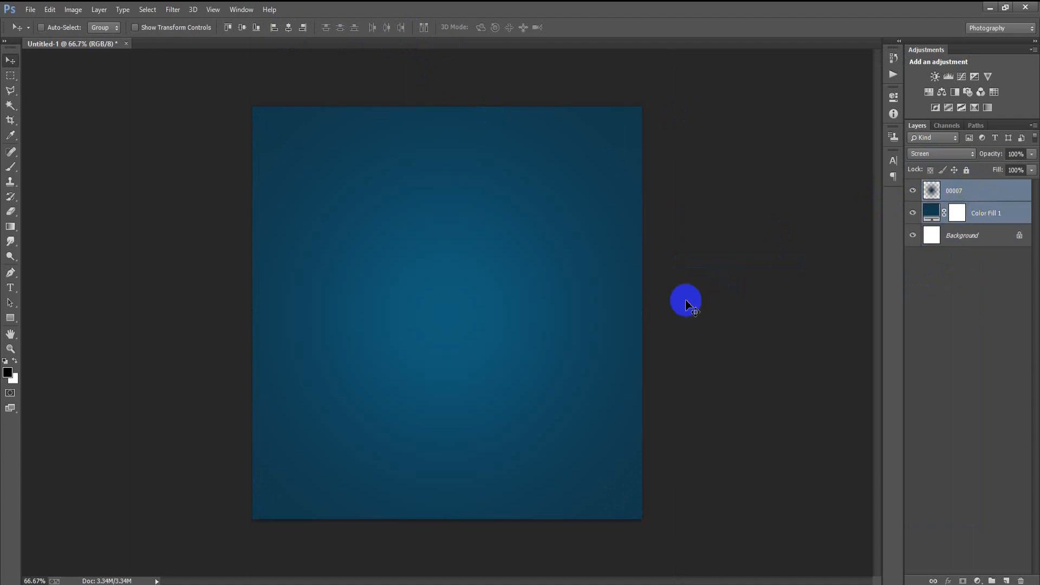
pyautogui.hotkey('ctrl', 'g')
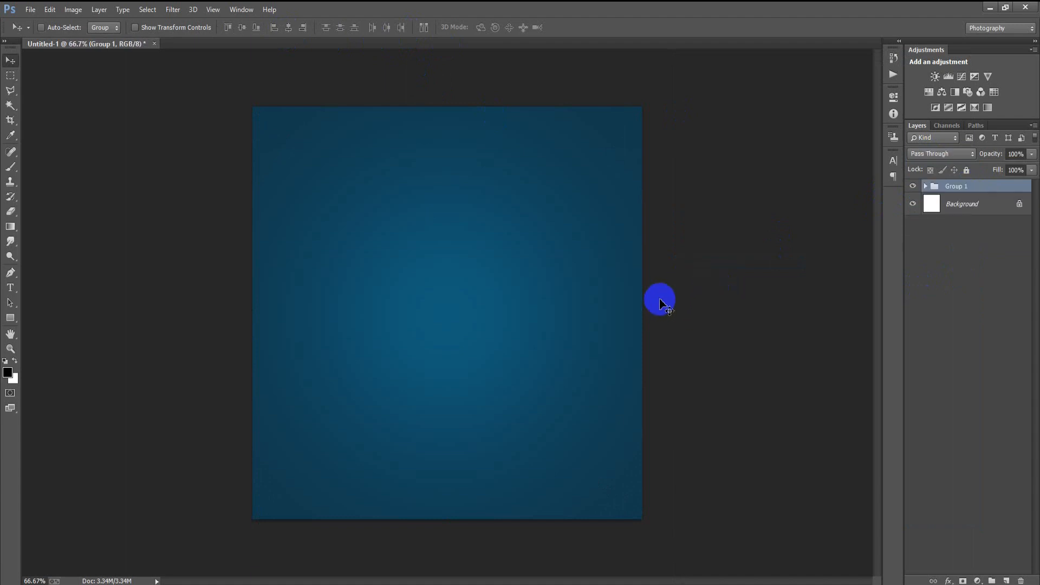
# Draw a full-width black rectangle about 1087 by 263 px across the lower half of the canvas on a new layer.
pyautogui.click(1011, 580)
pyautogui.click(11, 318)
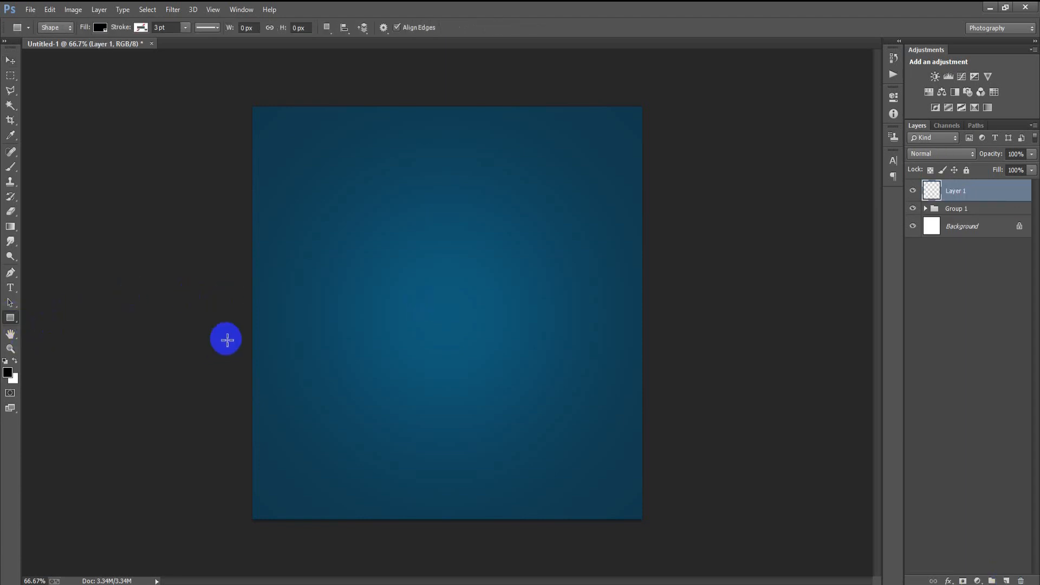
pyautogui.moveTo(252, 353); pyautogui.dragTo(644, 452)
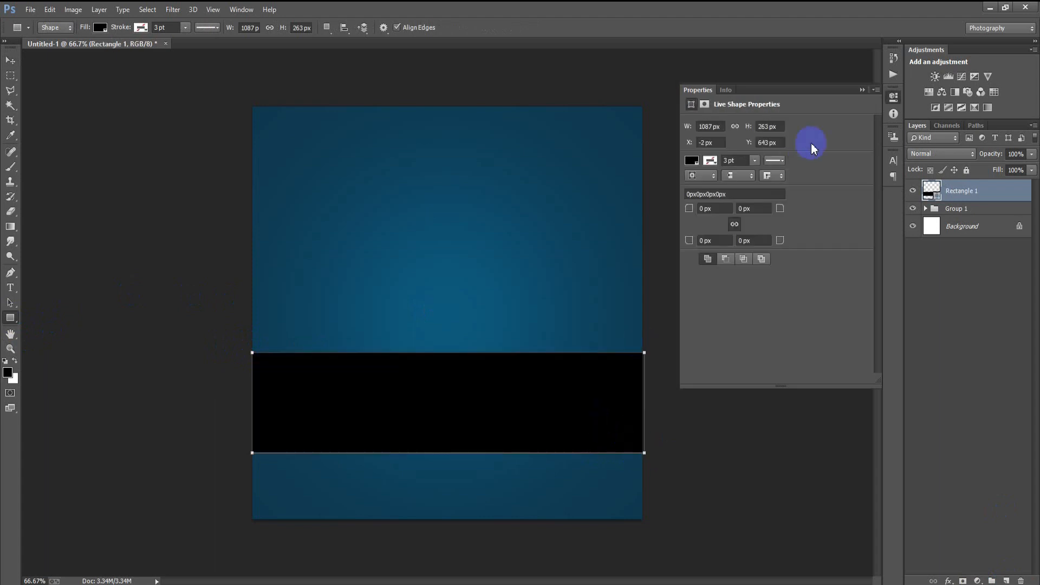
pyautogui.click(863, 90)
pyautogui.click(10, 60)
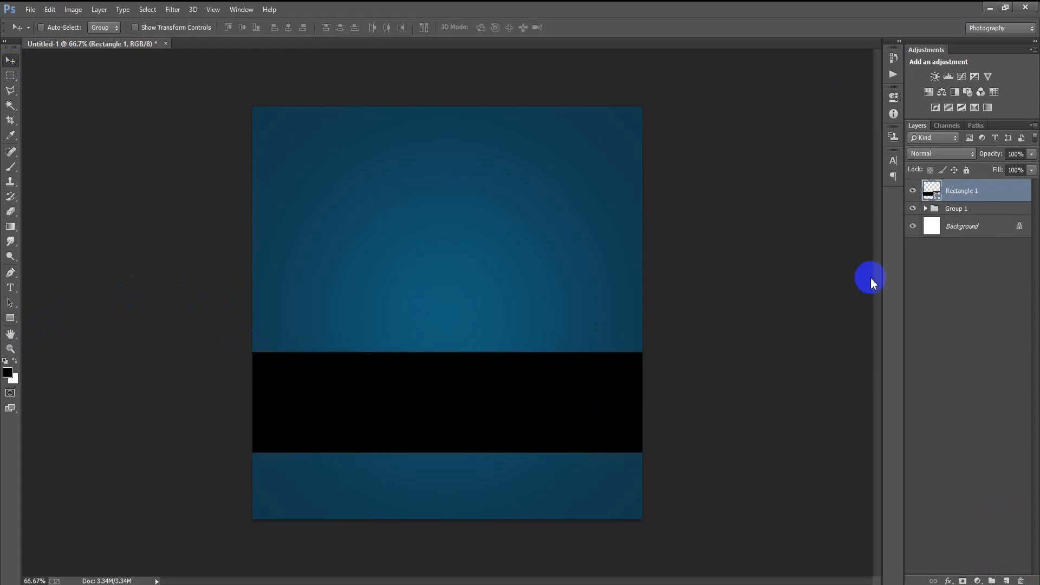
# Change the wide rectangle's fill colour to hex 0B2533.
pyautogui.doubleClick(932, 191)
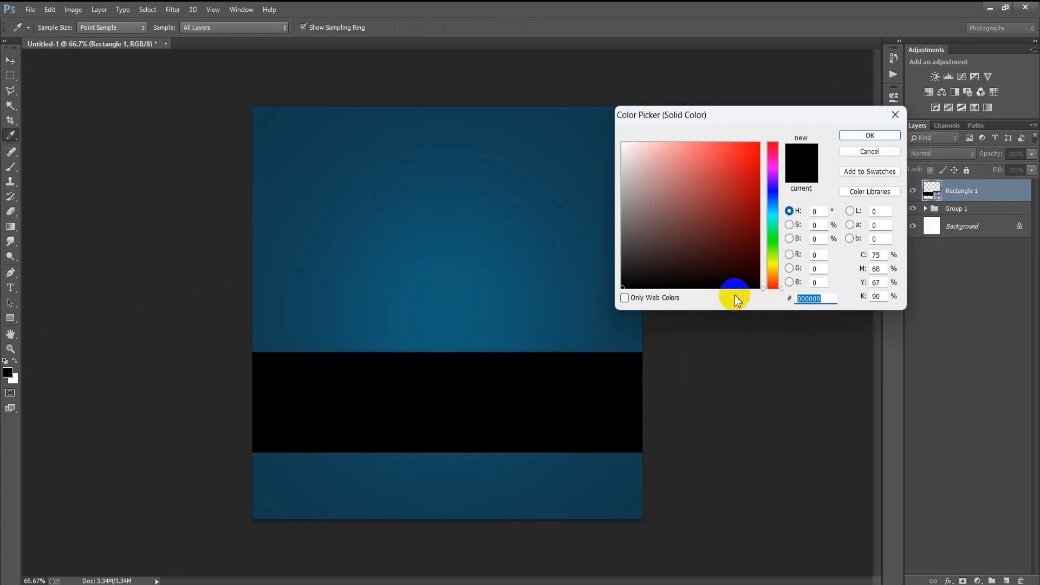
pyautogui.write('0B2')
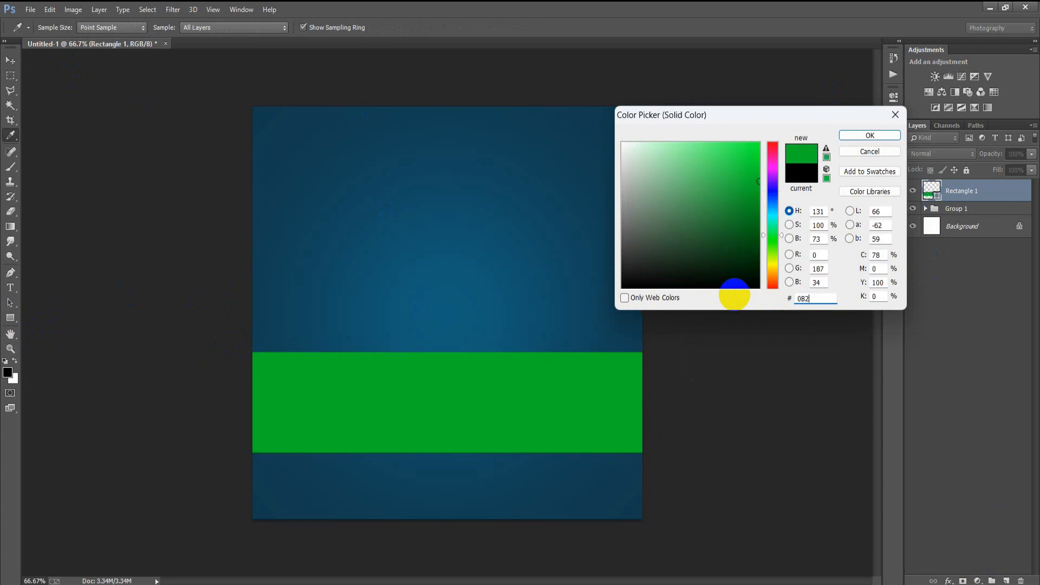
pyautogui.write('533')
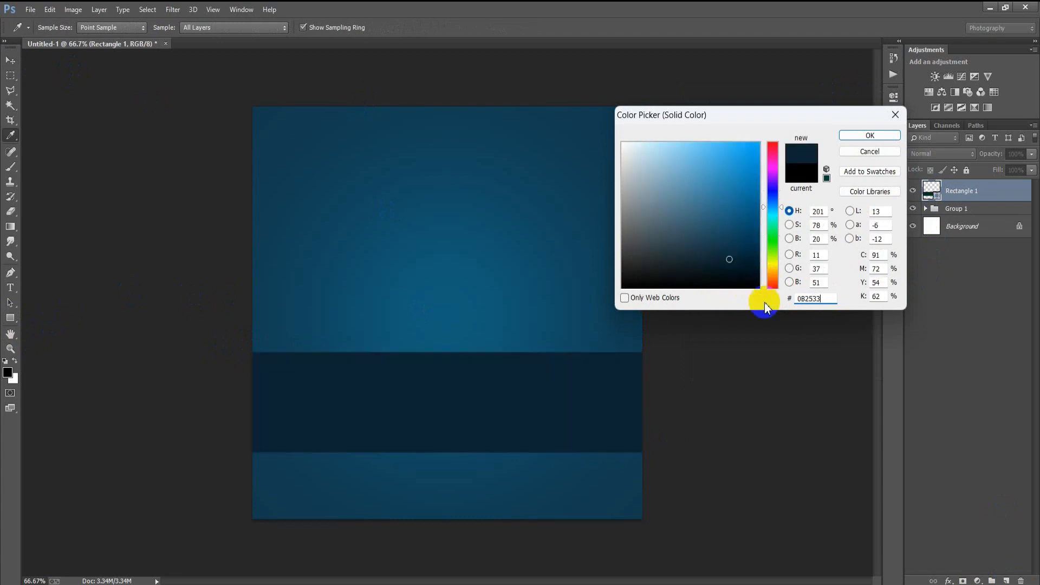
pyautogui.click(877, 137)
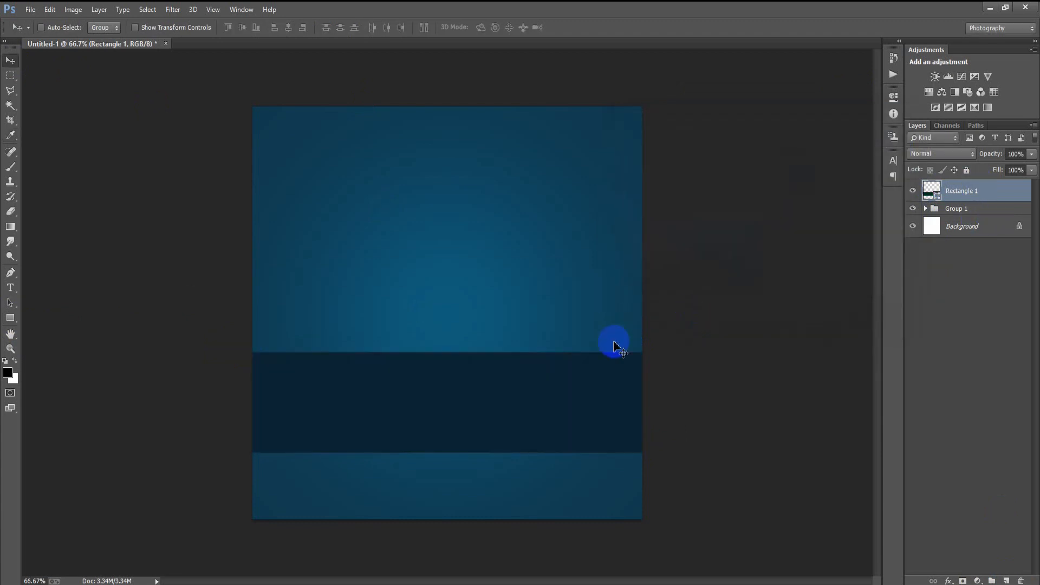
# Stretch the dark band downward to about 107.6% of its height.
pyautogui.hotkey('ctrl', 't')
pyautogui.moveTo(449, 452); pyautogui.dragTo(448, 459)
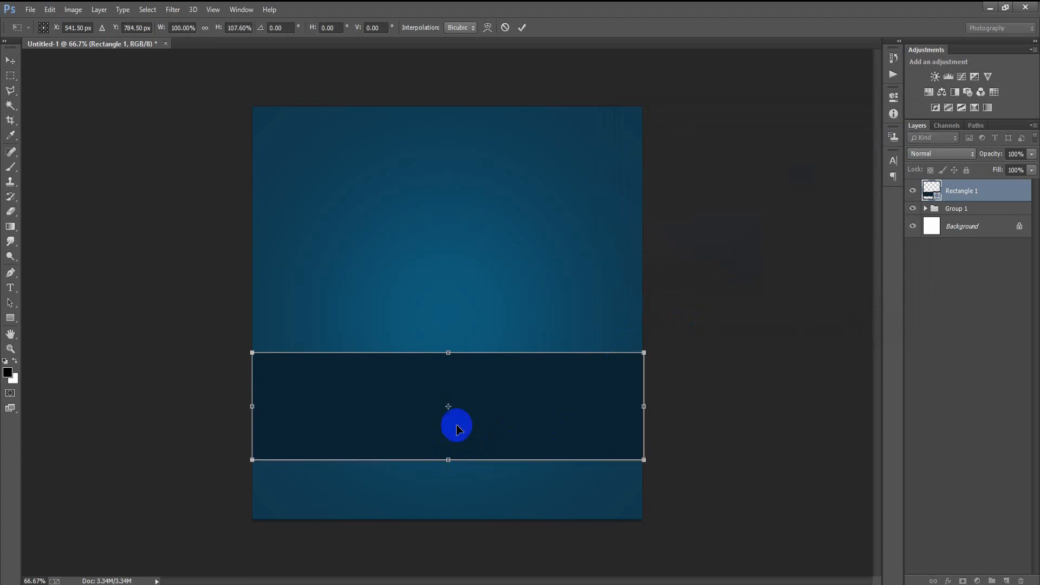
pyautogui.click(523, 28)
# Draw a thin horizontal rectangle about 1140 by 7 px across the canvas above the dark band on a new layer.
pyautogui.click(1006, 581)
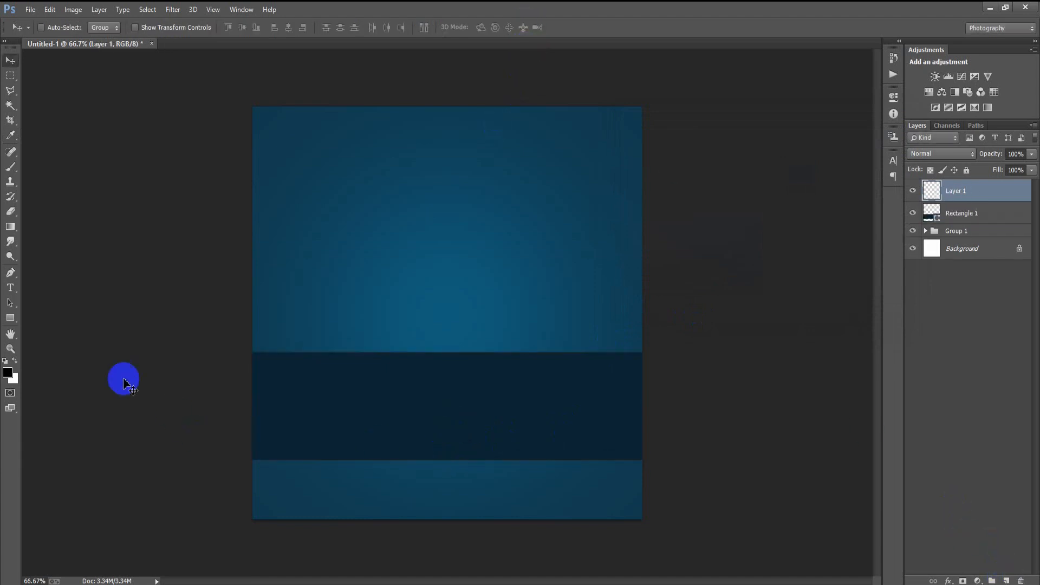
pyautogui.click(10, 318)
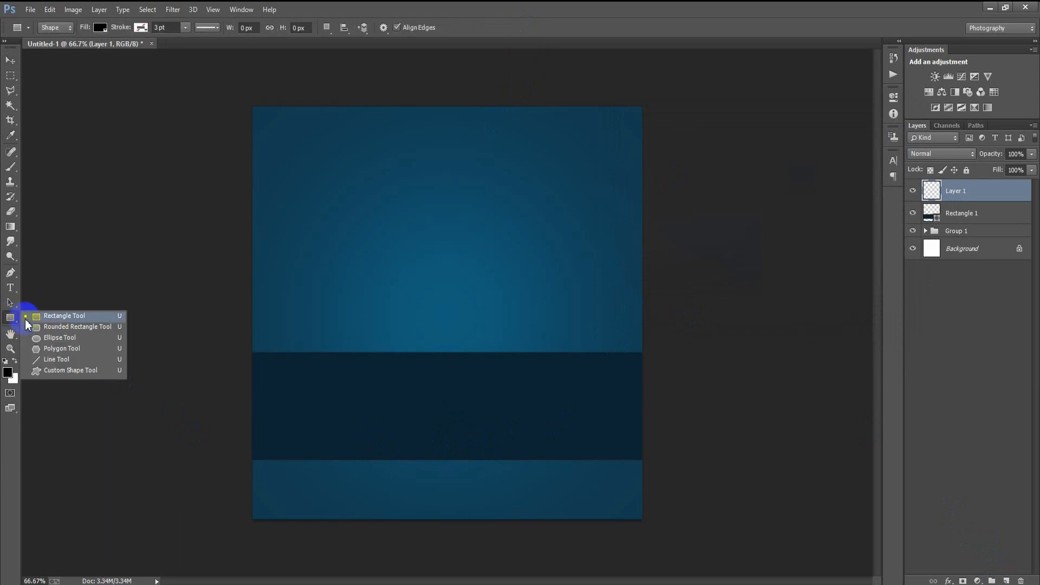
pyautogui.click(57, 318)
pyautogui.moveTo(252, 263); pyautogui.dragTo(664, 263)
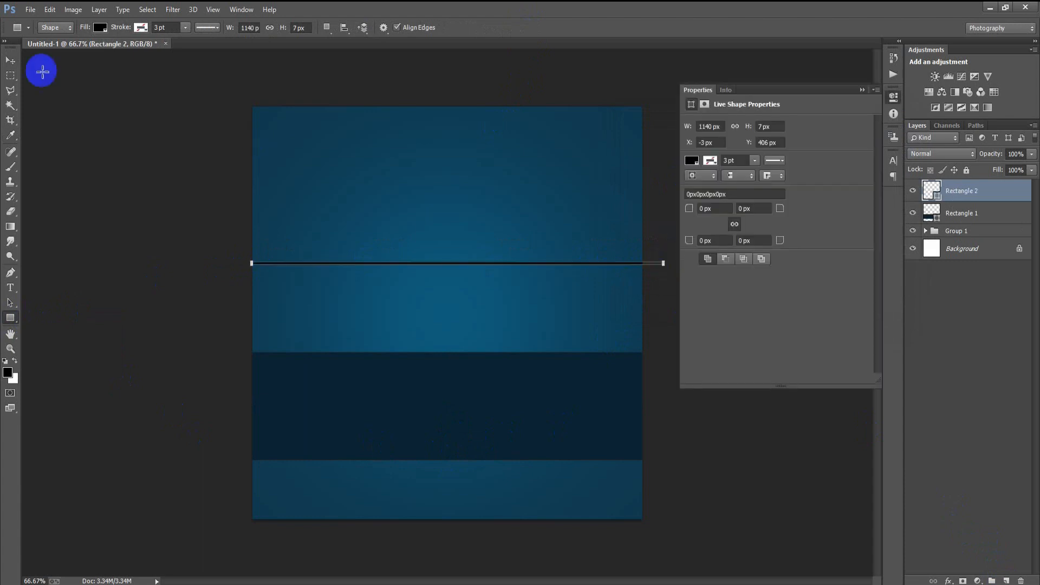
pyautogui.click(5, 66)
# Change the thin line's fill colour to yellow, hex FFF25C.
pyautogui.doubleClick(936, 190)
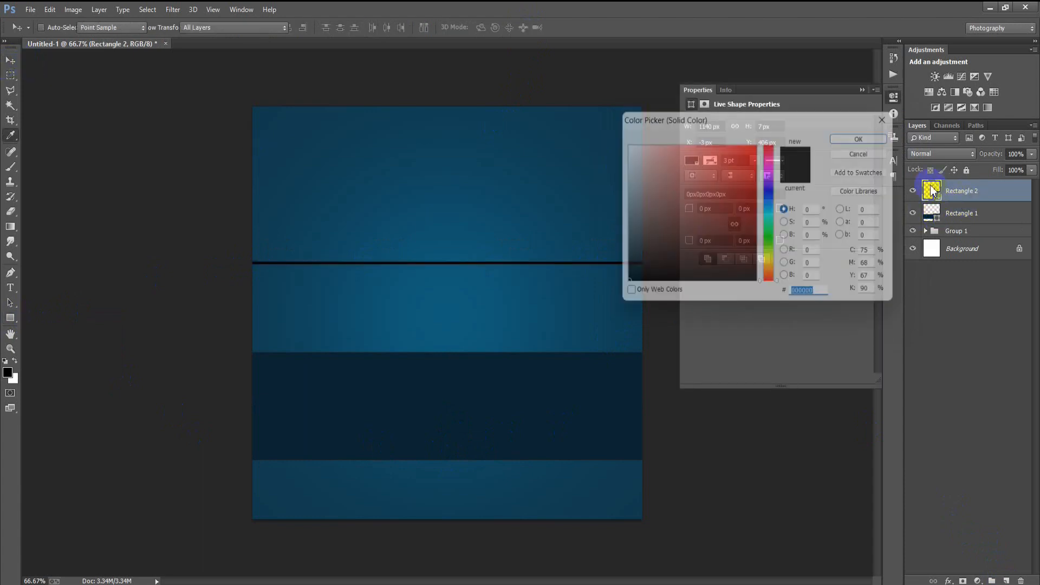
pyautogui.write('FFF25c')
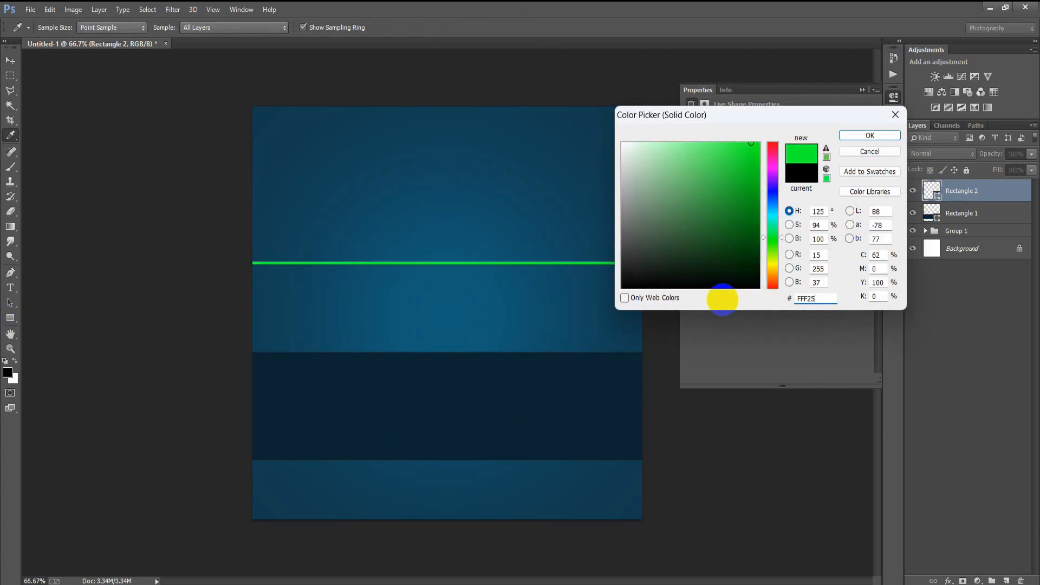
pyautogui.press('Return')
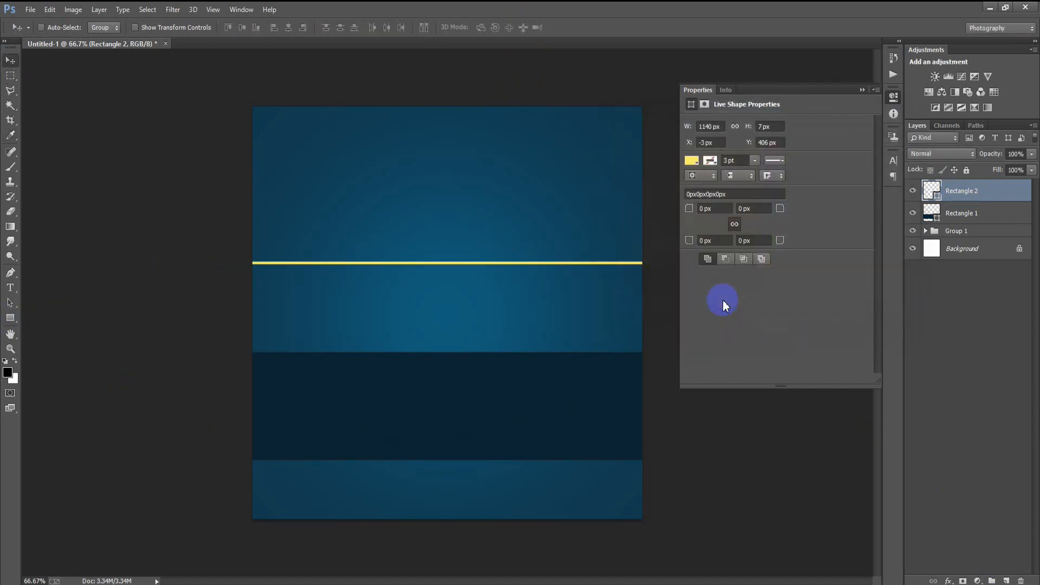
# Move the yellow line to the dark band's upper edge and place a copy of it along the lower edge.
pyautogui.moveTo(412, 267); pyautogui.dragTo(471, 466)
pyautogui.press('Down')
pyautogui.press('Down')
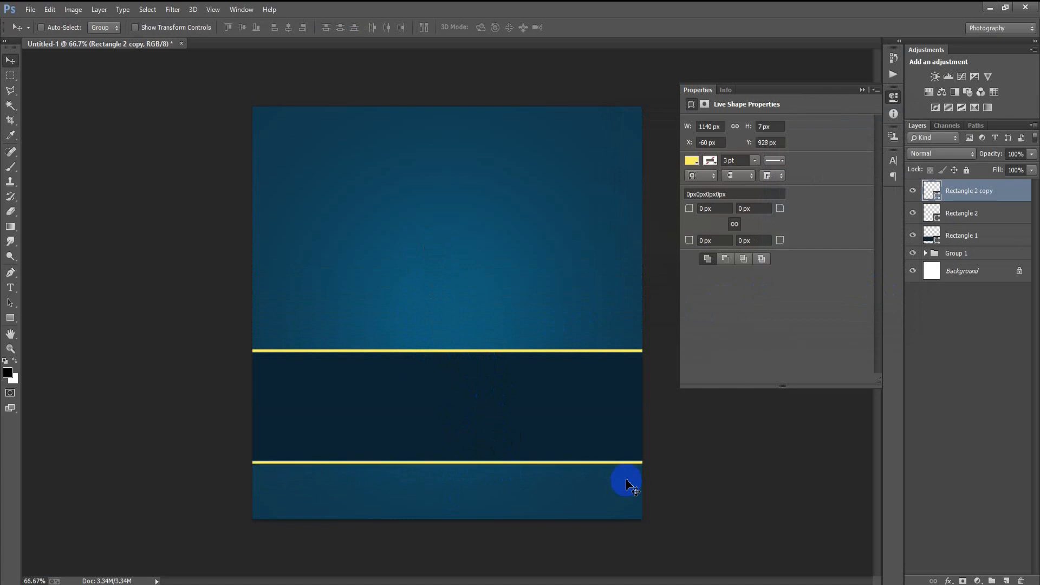
pyautogui.press('Down')
pyautogui.press('Up')
pyautogui.press('Down')
pyautogui.press('Up')
pyautogui.press('Up')
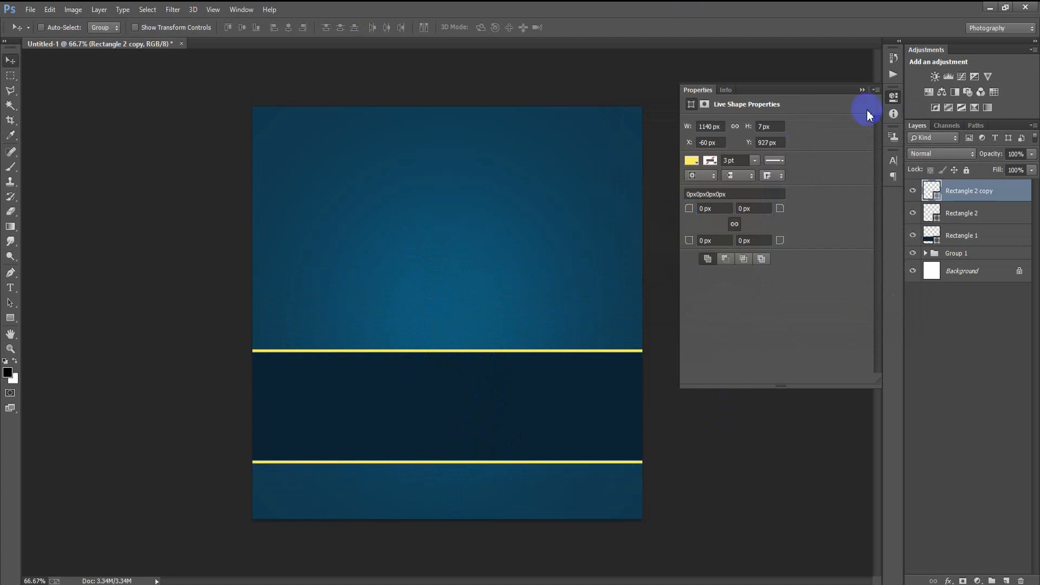
# Group the dark band with its two yellow border lines.
pyautogui.click(861, 91)
pyautogui.keyDown('shift'); pyautogui.click(958, 234); pyautogui.keyUp('shift')
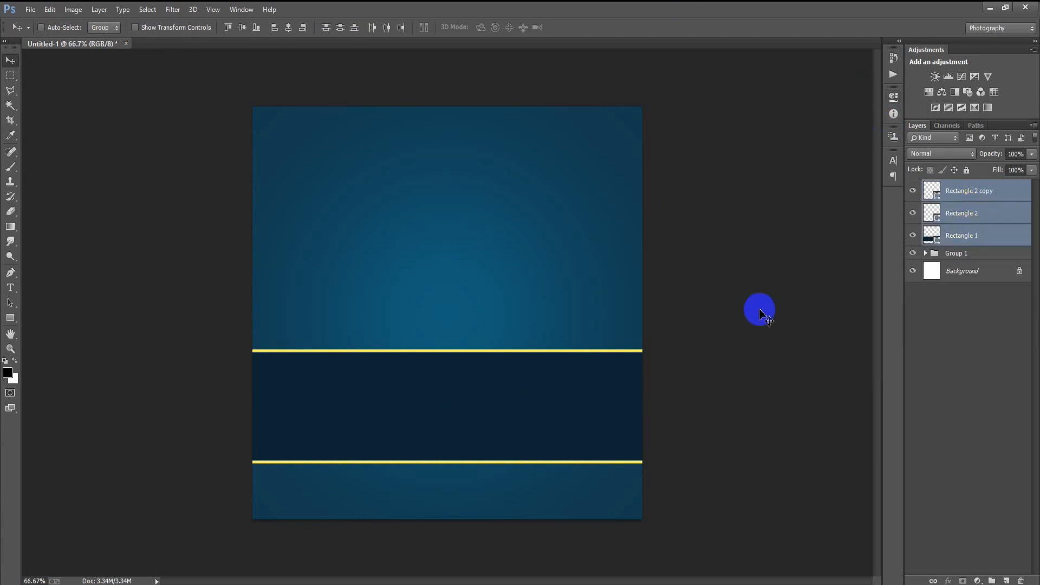
pyautogui.hotkey('ctrl', 'g')
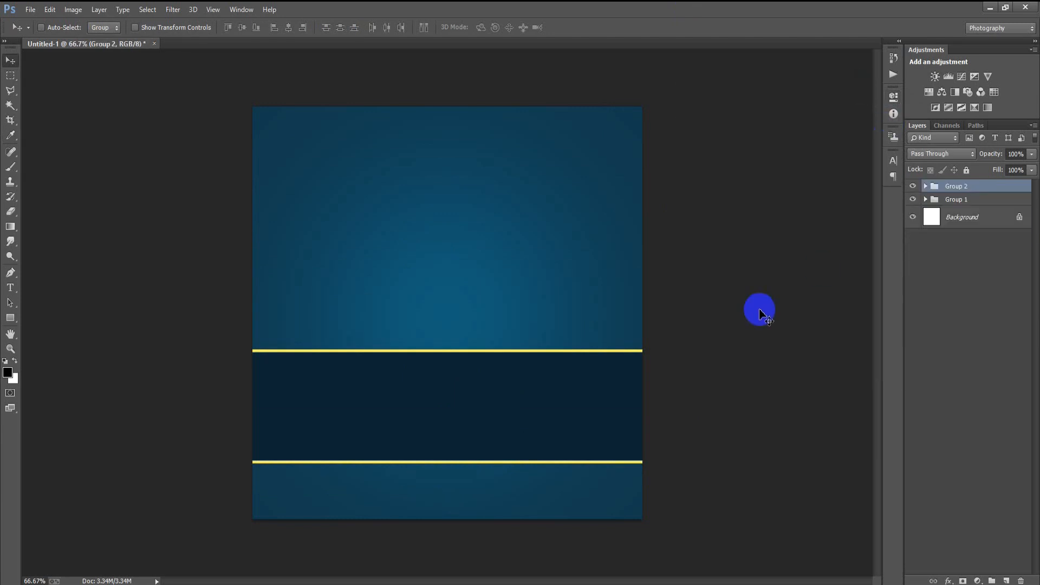
# Add a text layer reading "Digital" in the upper part of the canvas.
pyautogui.click(1005, 580)
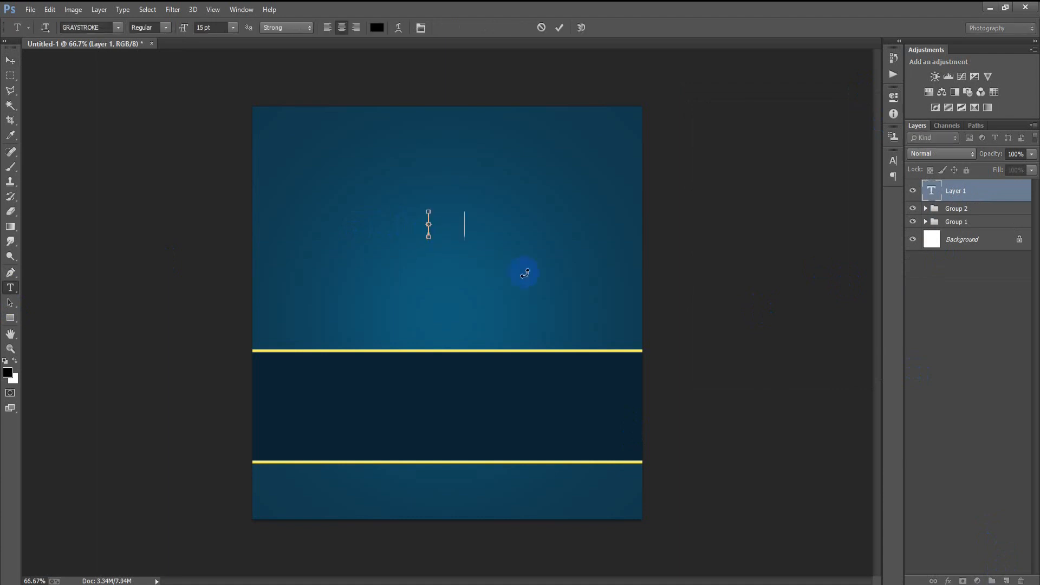
pyautogui.write('Digital')
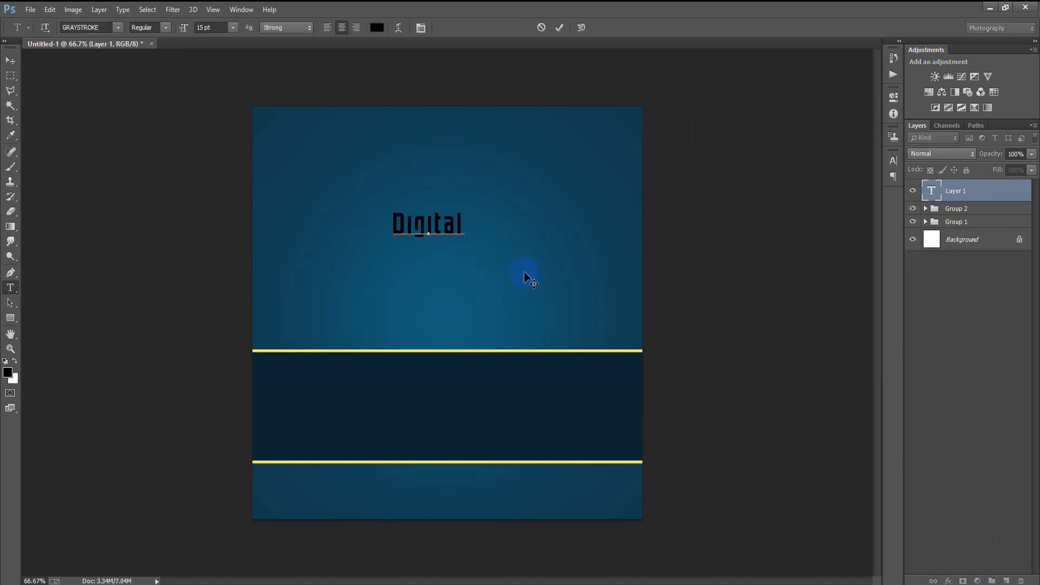
pyautogui.click(10, 60)
# Set the "Digital" text to the Montserrat font in Bold style.
pyautogui.click(893, 160)
pyautogui.click(796, 167)
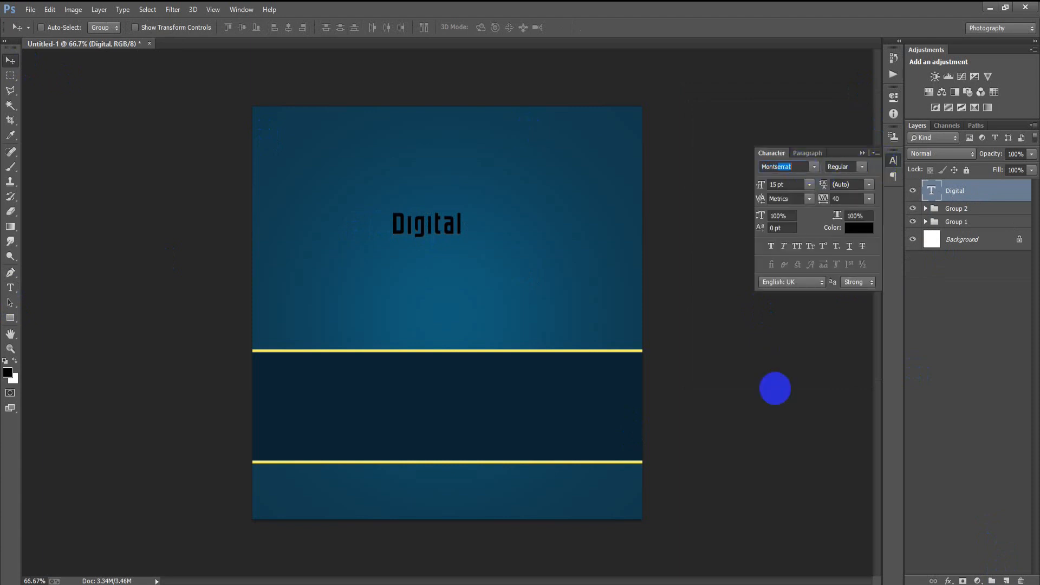
pyautogui.write('Mont')
pyautogui.press('Return')
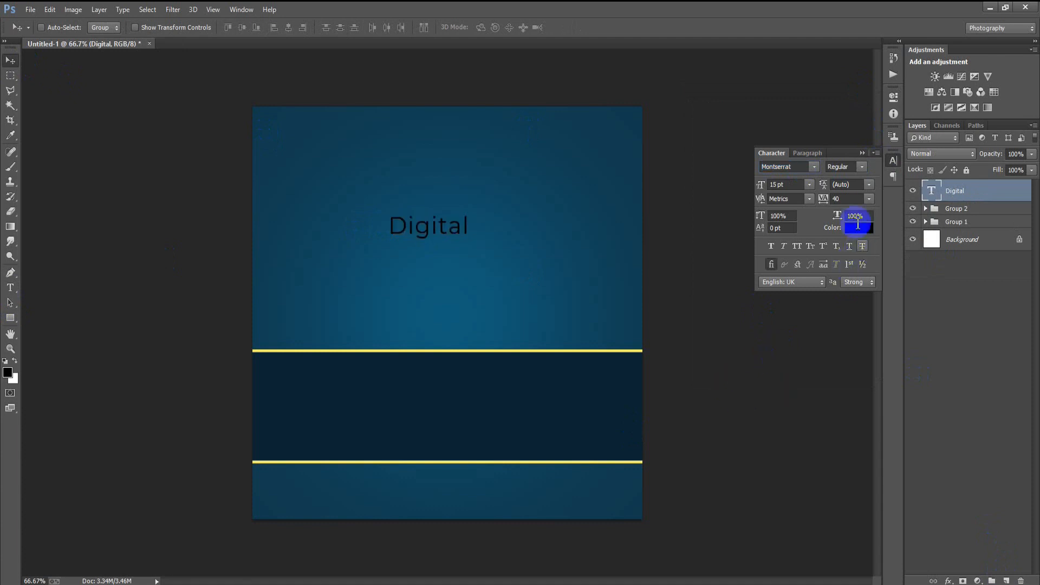
pyautogui.click(862, 168)
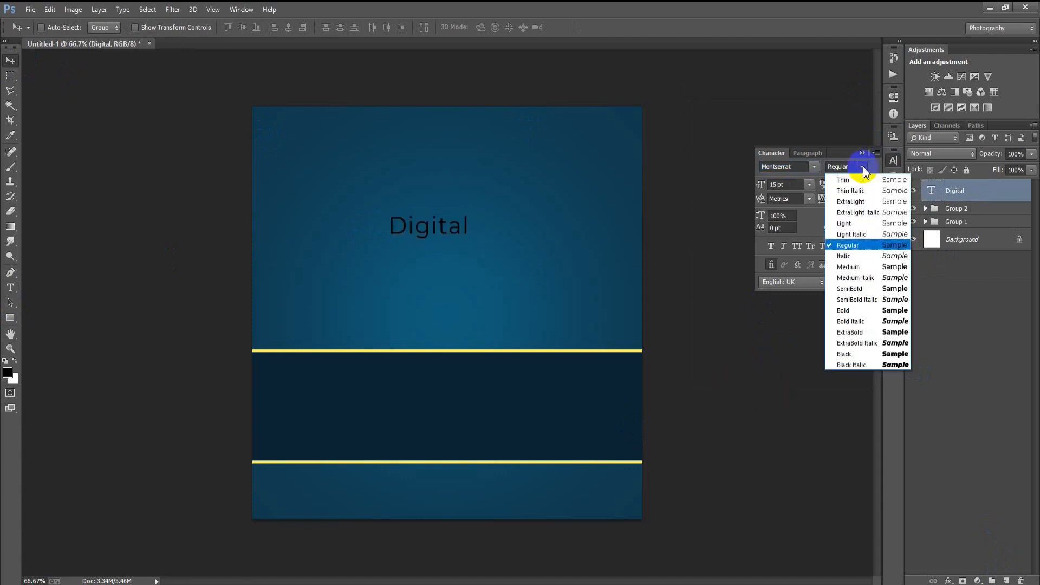
pyautogui.click(857, 311)
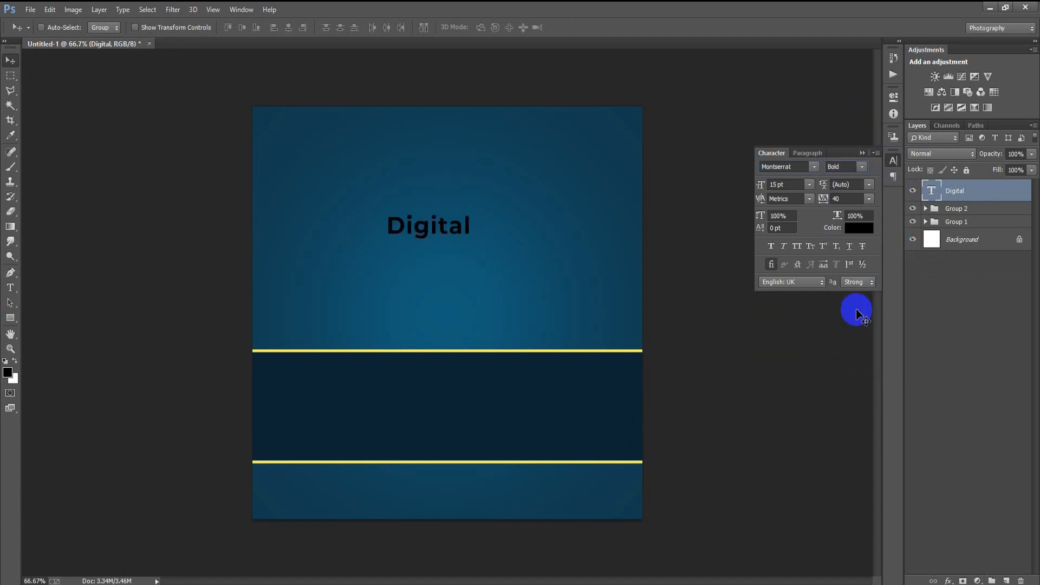
# Set the "Digital" text to all caps and colour it white (ffffff).
pyautogui.click(797, 247)
pyautogui.click(859, 228)
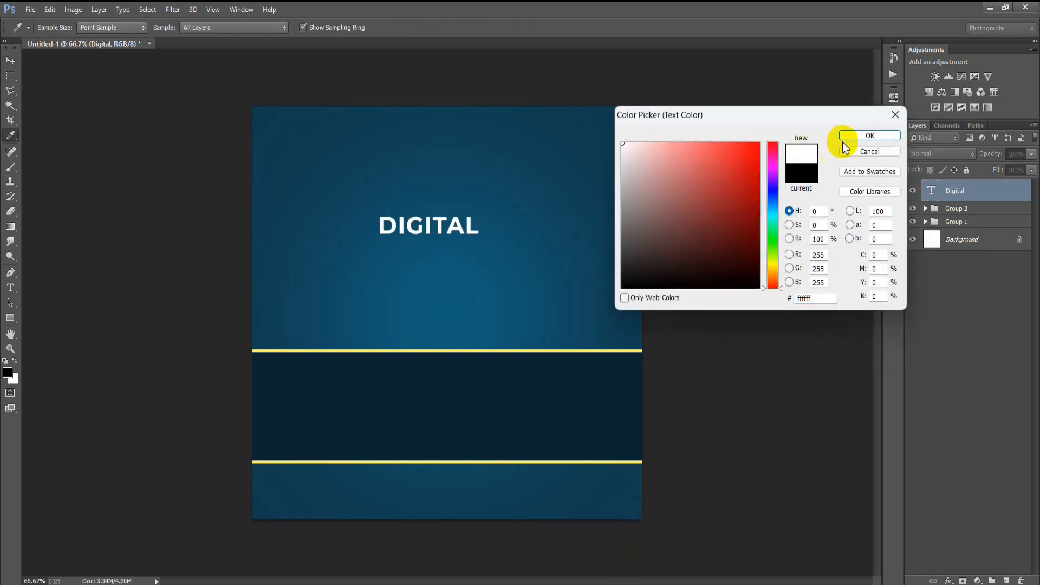
pyautogui.click(867, 135)
# Move the "DIGITAL" text into the dark band, place a copy directly below it and change the copy to "Marketing".
pyautogui.press('v')
pyautogui.moveTo(428, 226); pyautogui.dragTo(361, 418)
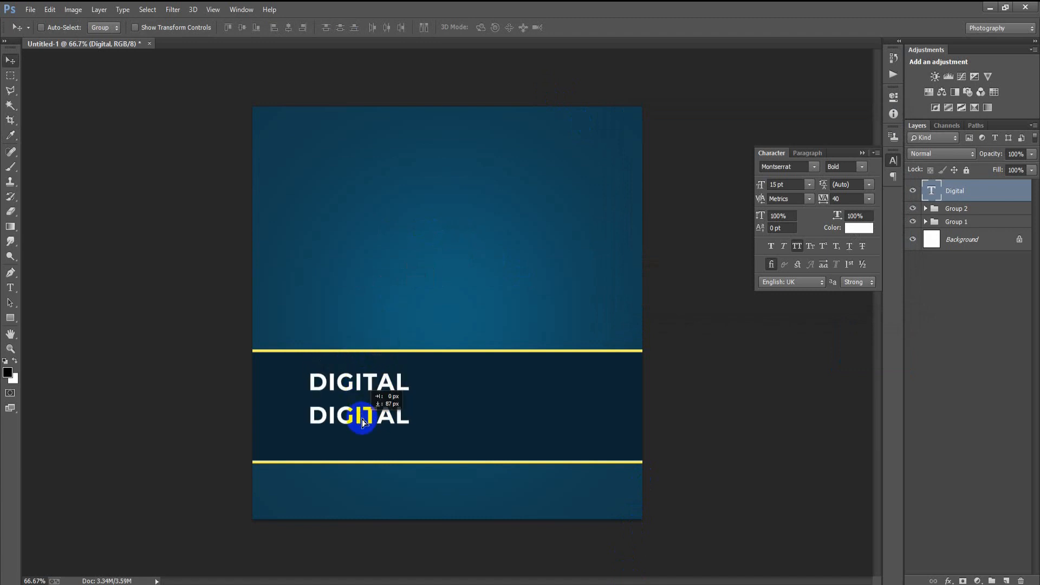
pyautogui.doubleClick(933, 191)
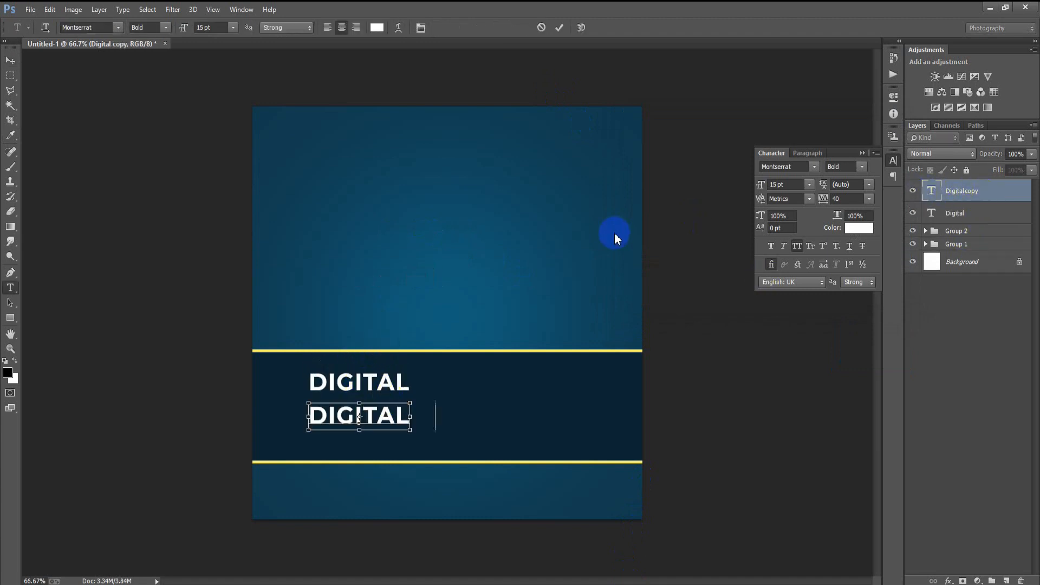
pyautogui.write('MARKETING')
pyautogui.click(561, 28)
pyautogui.press('v')
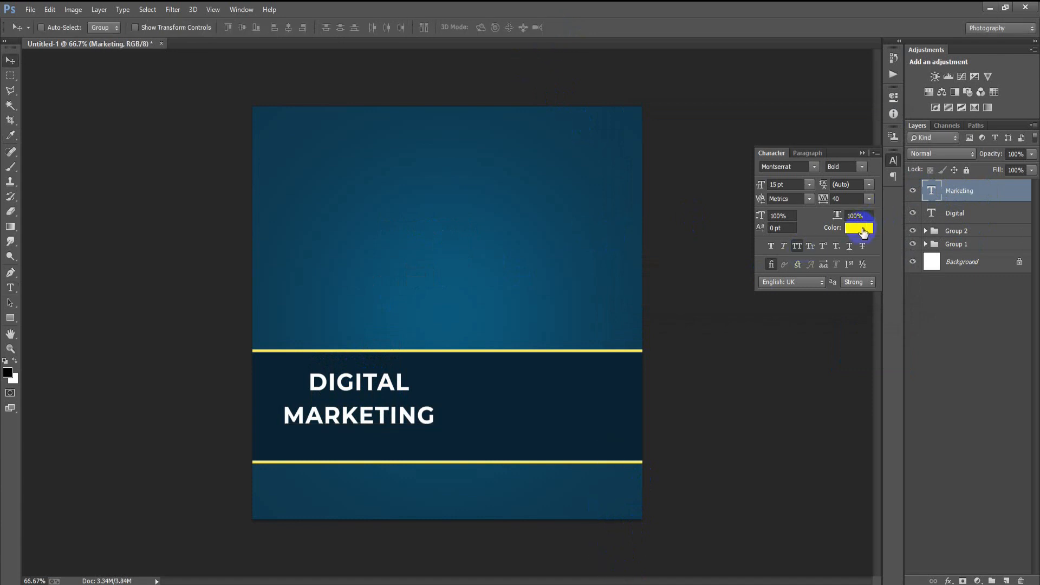
# Colour the "MARKETING" text yellow with the hex value FFF25C.
pyautogui.click(863, 230)
pyautogui.doubleClick(832, 298)
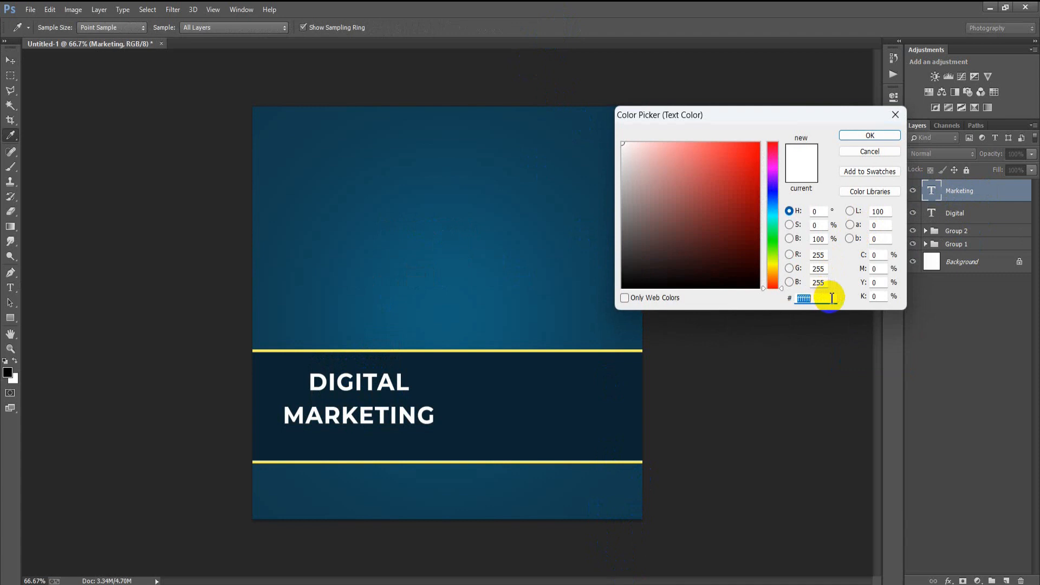
pyautogui.write('FFF')
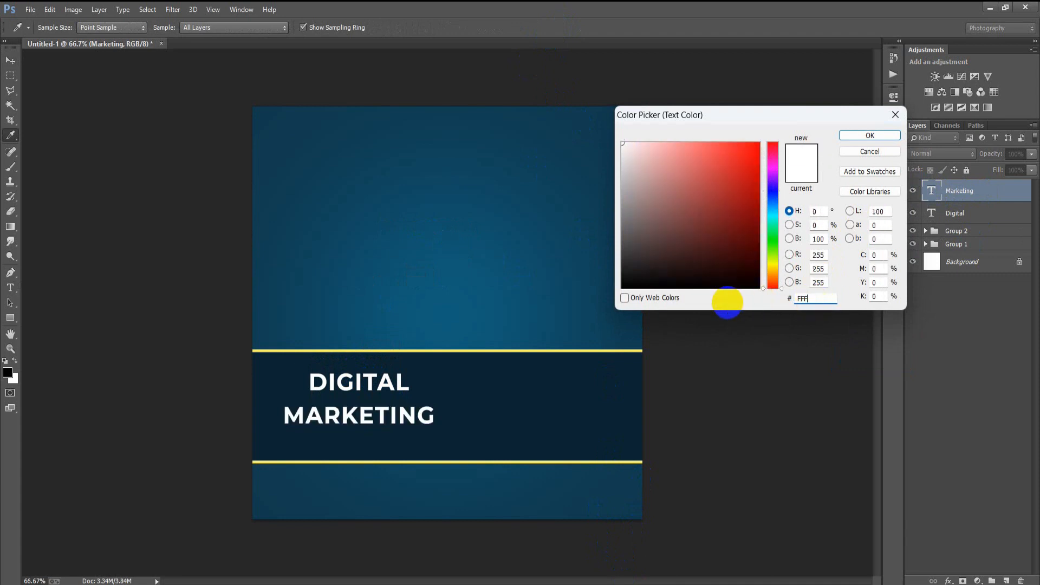
pyautogui.write('25C')
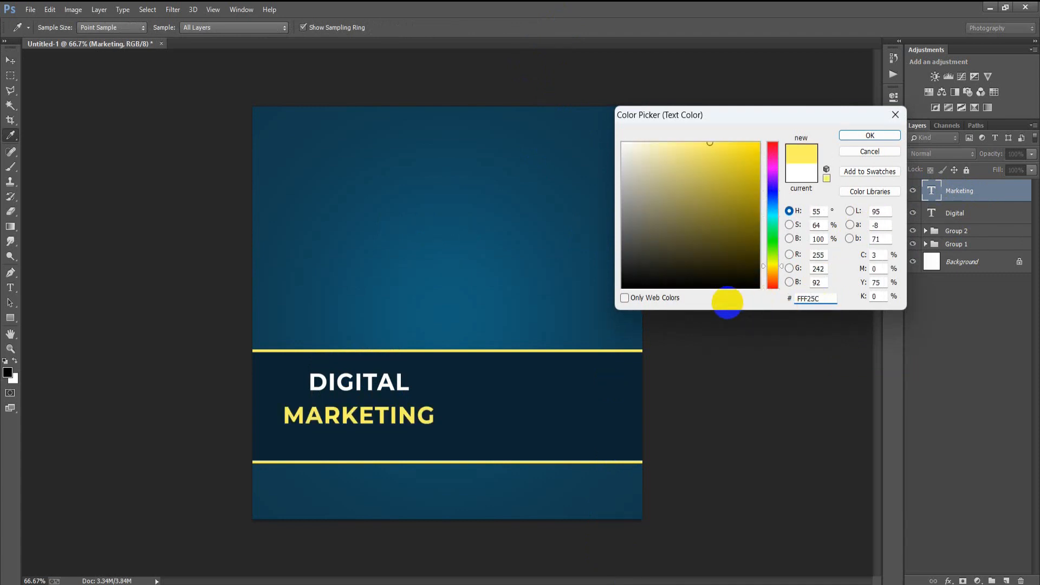
pyautogui.click(870, 135)
# Right-align "MARKETING" closely under "DIGITAL", and scale both lines to about 91% while repositioning them in the dark band.
pyautogui.press('v')
pyautogui.moveTo(418, 414); pyautogui.dragTo(387, 409)
pyautogui.keyDown('shift'); pyautogui.click(986, 222); pyautogui.keyUp('shift')
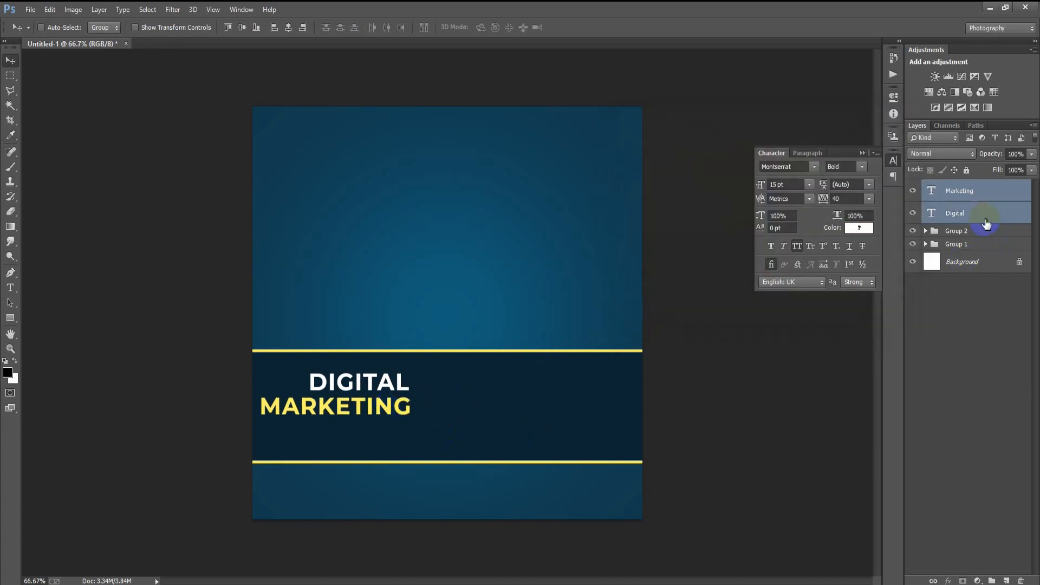
pyautogui.hotkey('ctrl', 't')
pyautogui.moveTo(409, 414); pyautogui.dragTo(393, 398)
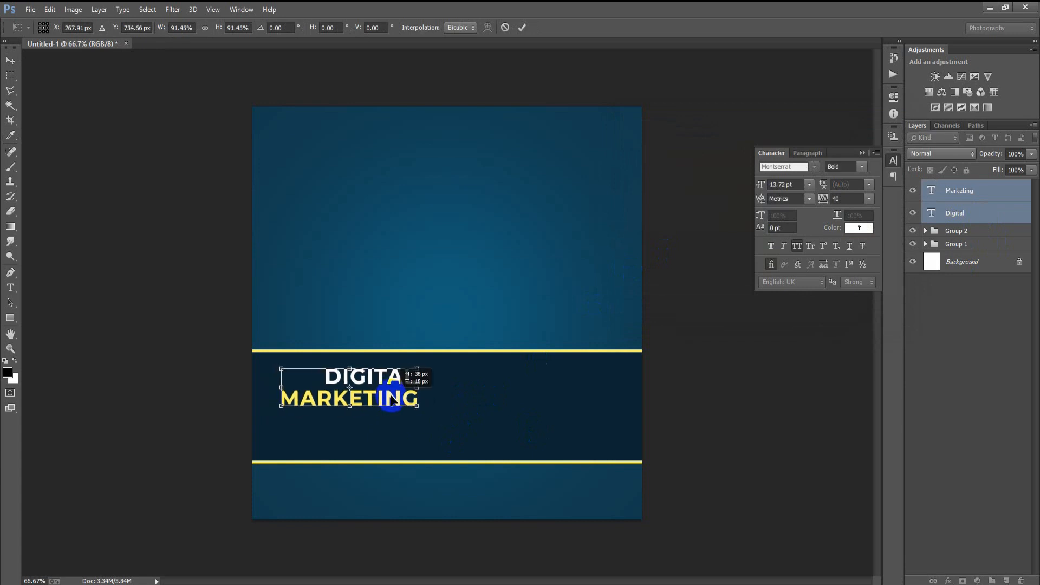
pyautogui.click(521, 27)
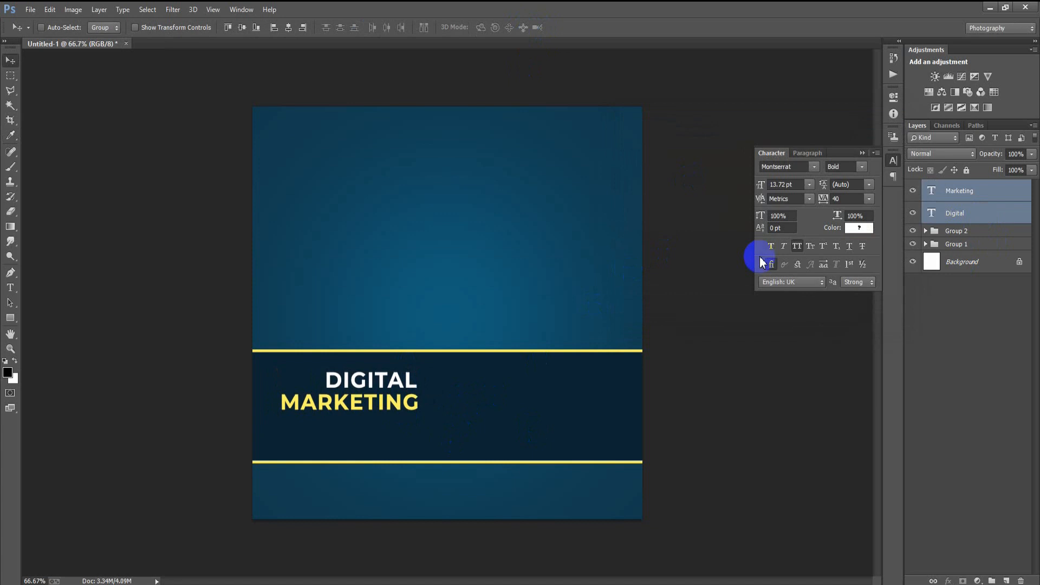
# Duplicate the "DIGITAL" text, move the copy below "MARKETING" and change it to "Services".
pyautogui.click(847, 264)
pyautogui.click(957, 214)
pyautogui.hotkey('ctrl', 'j')
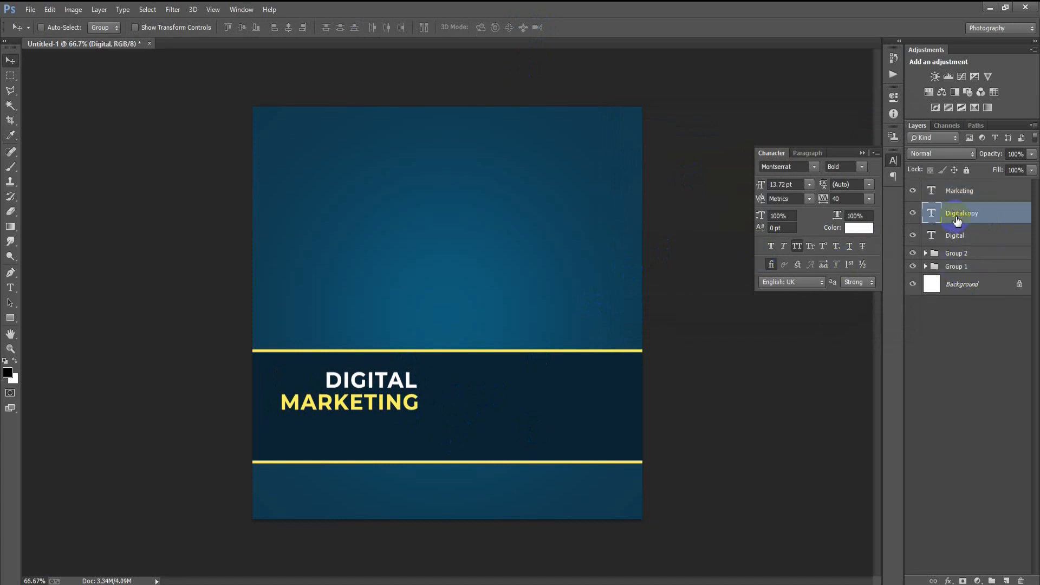
pyautogui.hotkey('shift', 'Down')
pyautogui.hotkey('shift', 'Down')
pyautogui.hotkey('shift', 'Down')
pyautogui.hotkey('shift', 'Down')
pyautogui.hotkey('shift', 'Down')
pyautogui.hotkey('shift', 'Down')
pyautogui.hotkey('shift', 'Down')
pyautogui.hotkey('shift', 'Down')
pyautogui.hotkey('shift', 'Down')
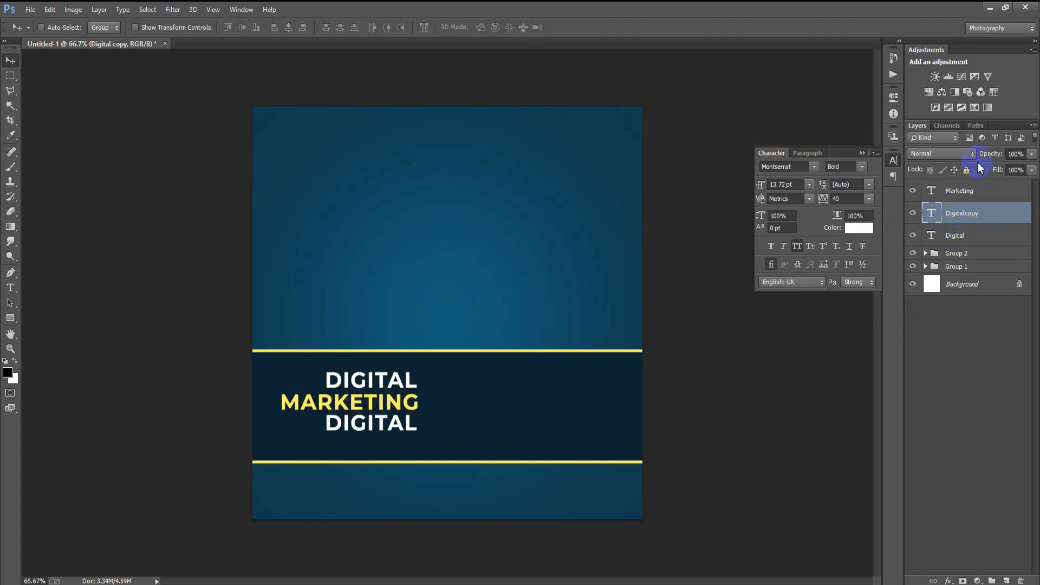
pyautogui.doubleClick(931, 216)
pyautogui.write('Services')
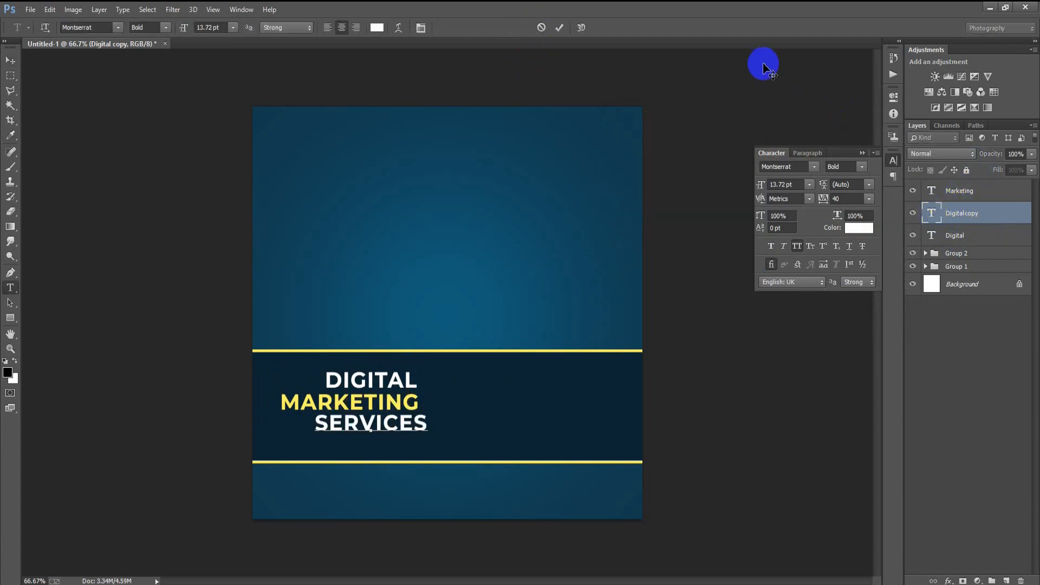
pyautogui.click(560, 28)
# Align the right edge of "SERVICES" with "MARKETING" and set its font style to Regular.
pyautogui.press('v')
pyautogui.hotkey('shift', 'Left')
pyautogui.hotkey('shift', 'Left')
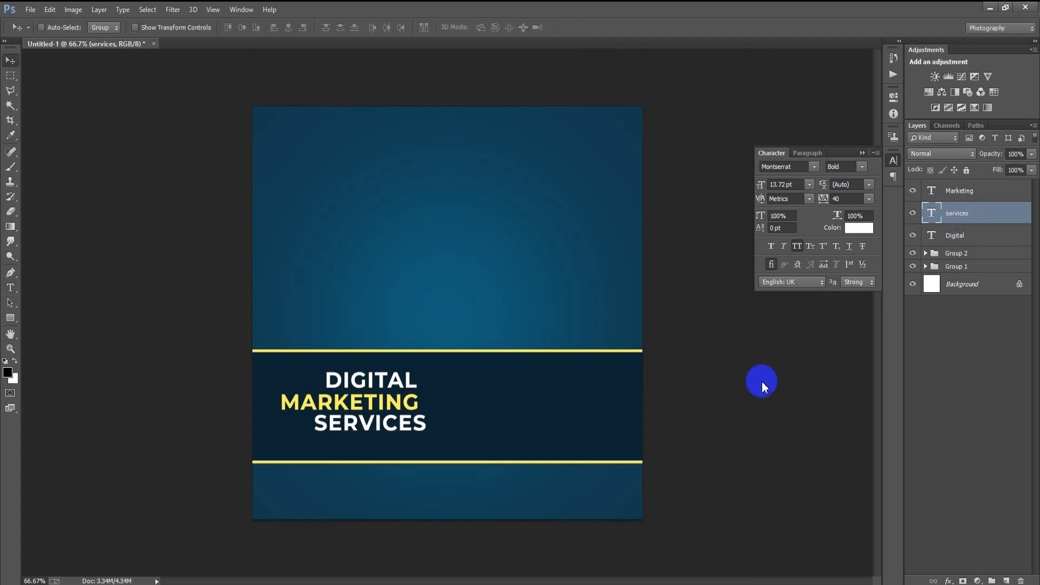
pyautogui.press('Down')
pyautogui.press('Down')
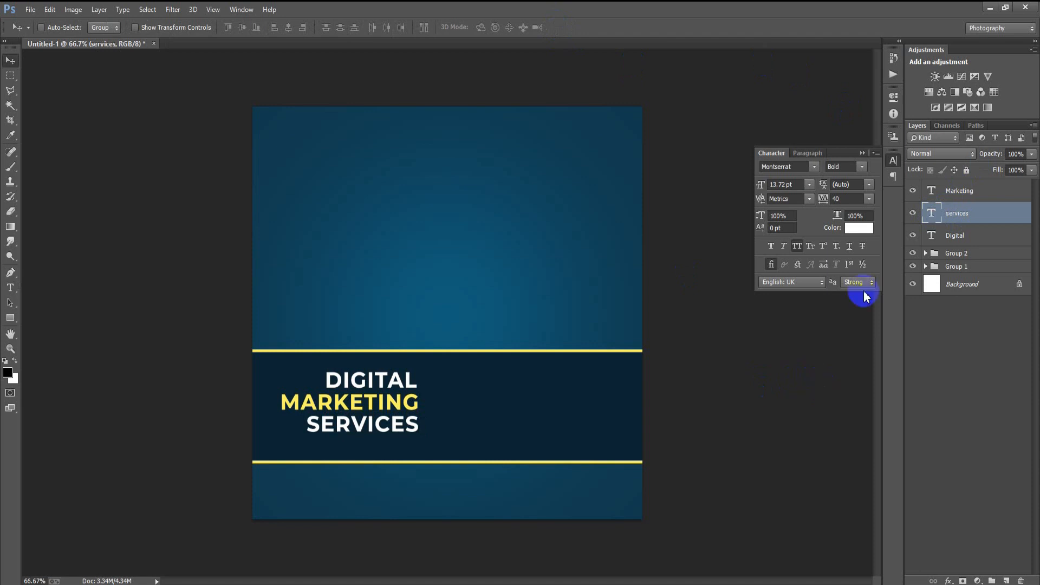
pyautogui.click(862, 167)
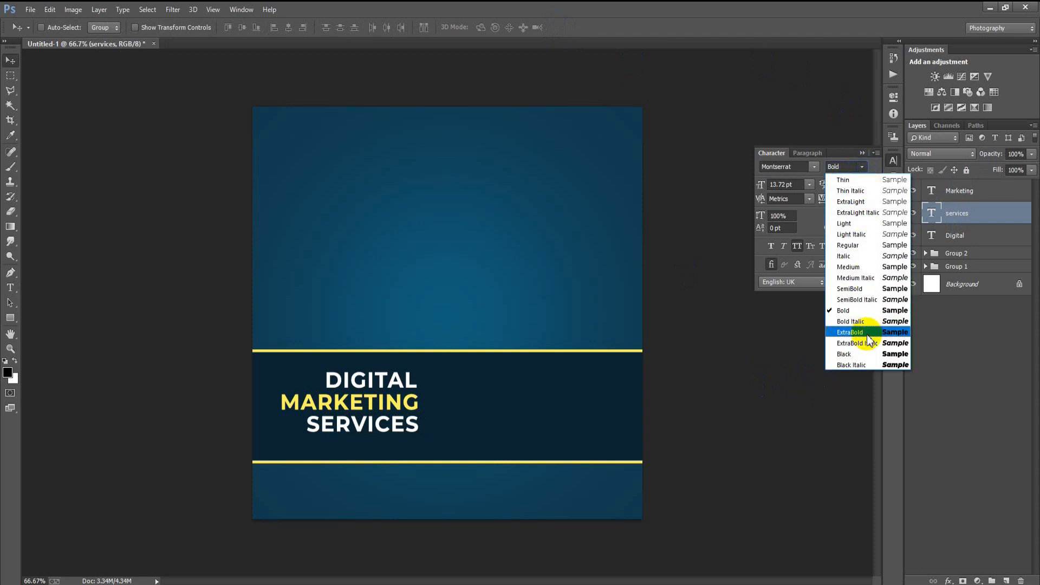
pyautogui.click(860, 245)
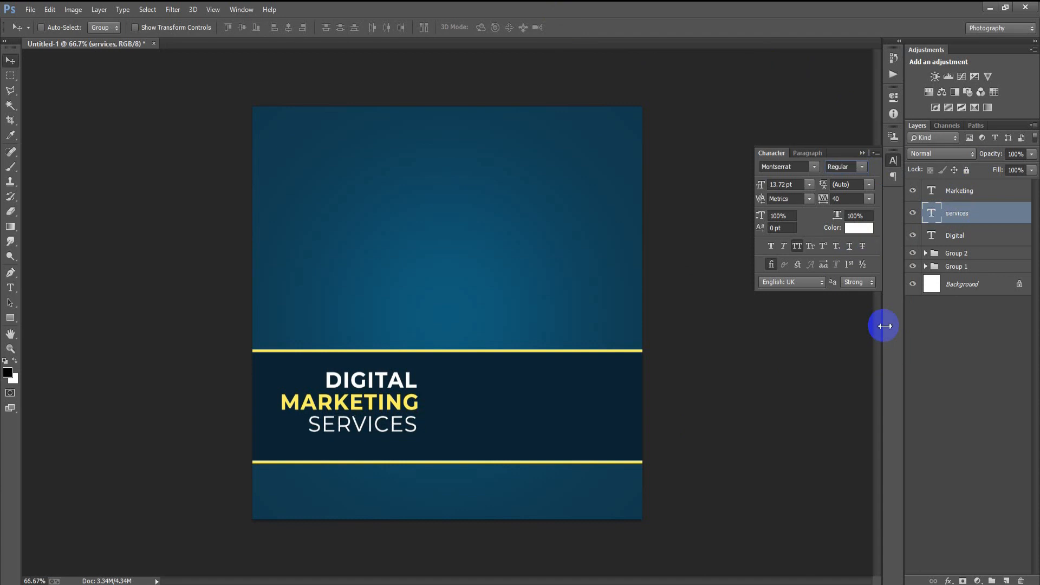
# Nudge the three title text layers together slightly down to centre them vertically in the dark band.
pyautogui.keyDown('ctrl'); pyautogui.click(962, 195); pyautogui.keyUp('ctrl')
pyautogui.keyDown('ctrl'); pyautogui.click(968, 235); pyautogui.keyUp('ctrl')
pyautogui.press('Down')
pyautogui.press('Down')
pyautogui.press('Down')
pyautogui.press('Down')
pyautogui.press('Down')
pyautogui.press('Down')
pyautogui.press('Down')
pyautogui.press('Down')
pyautogui.press('Down')
pyautogui.press('Down')
pyautogui.press('Down')
pyautogui.press('Down')
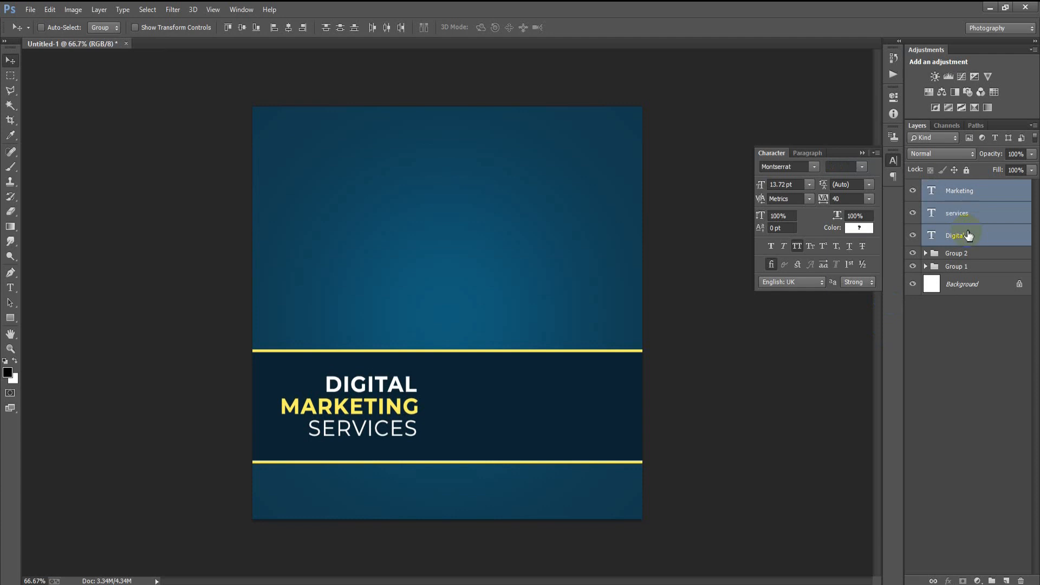
# Place the image file 00003 from the Sticker Logo folder into the document as a linked file.
pyautogui.click(32, 10)
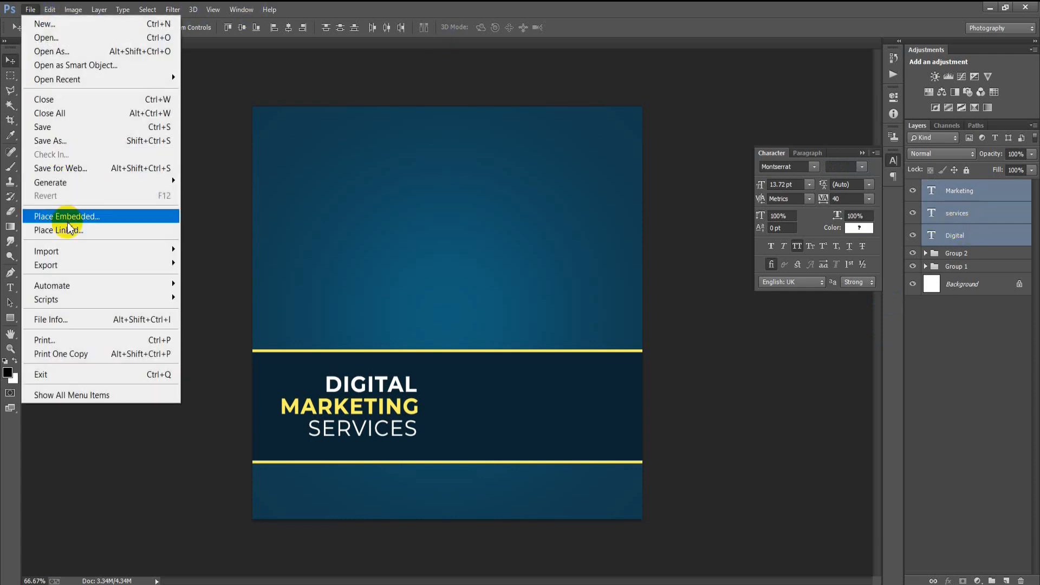
pyautogui.click(68, 231)
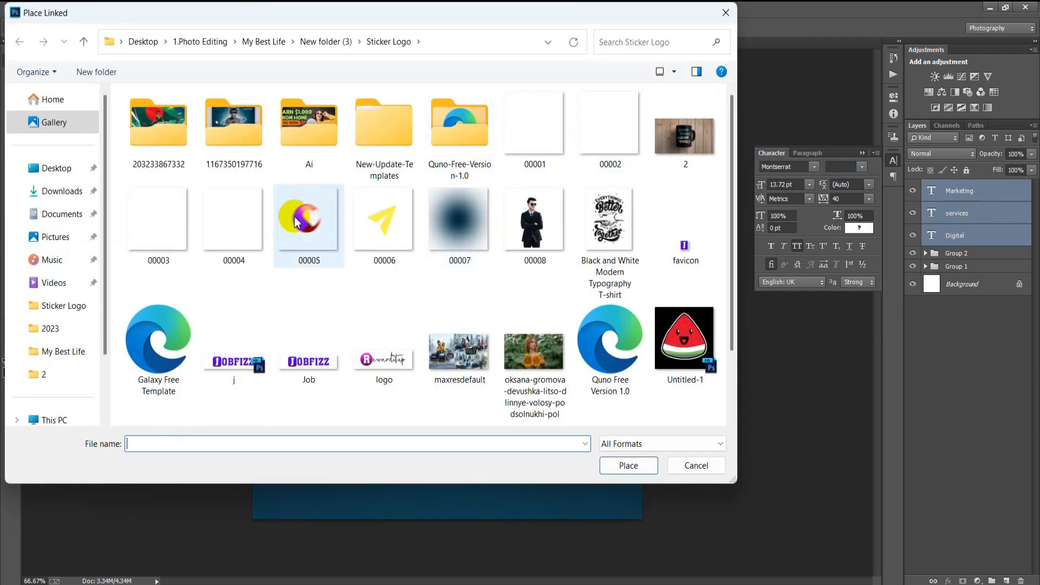
pyautogui.click(213, 235)
pyautogui.click(156, 231)
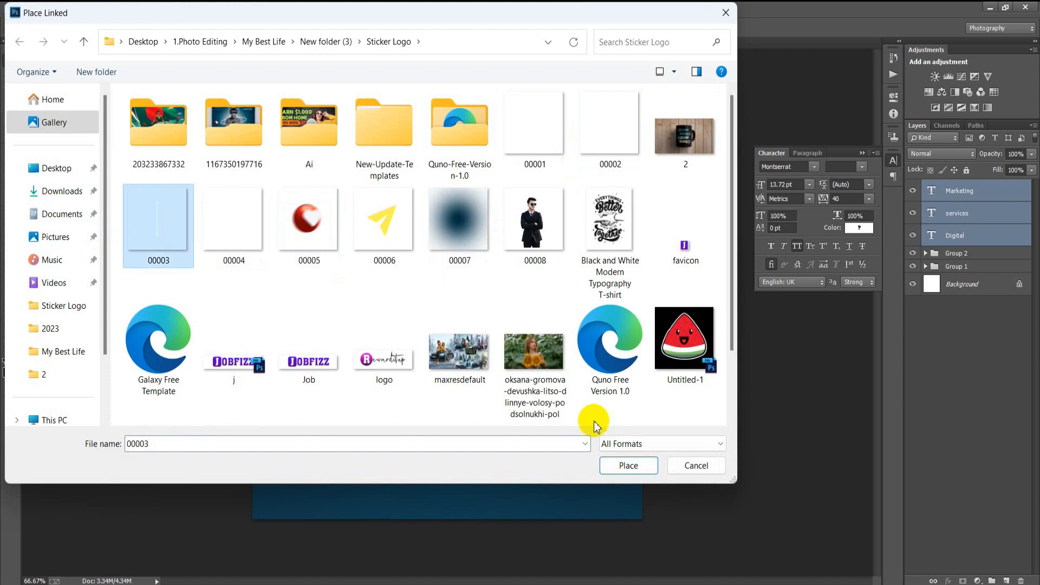
pyautogui.click(642, 466)
# Scale the placed divider line to about 30%, position it in the dark band and centre it horizontally on the canvas.
pyautogui.moveTo(642, 518); pyautogui.dragTo(485, 411)
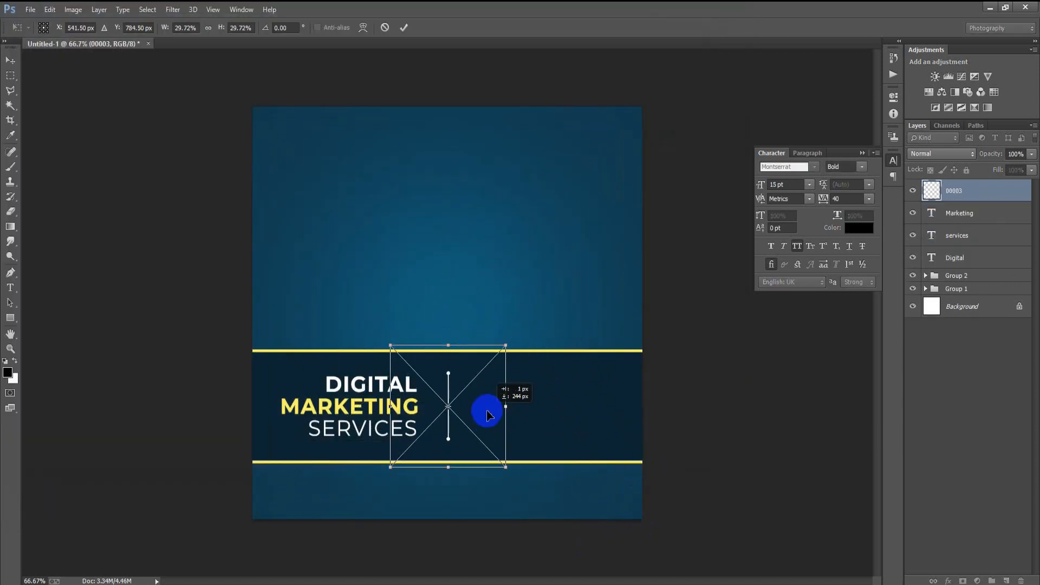
pyautogui.click(404, 27)
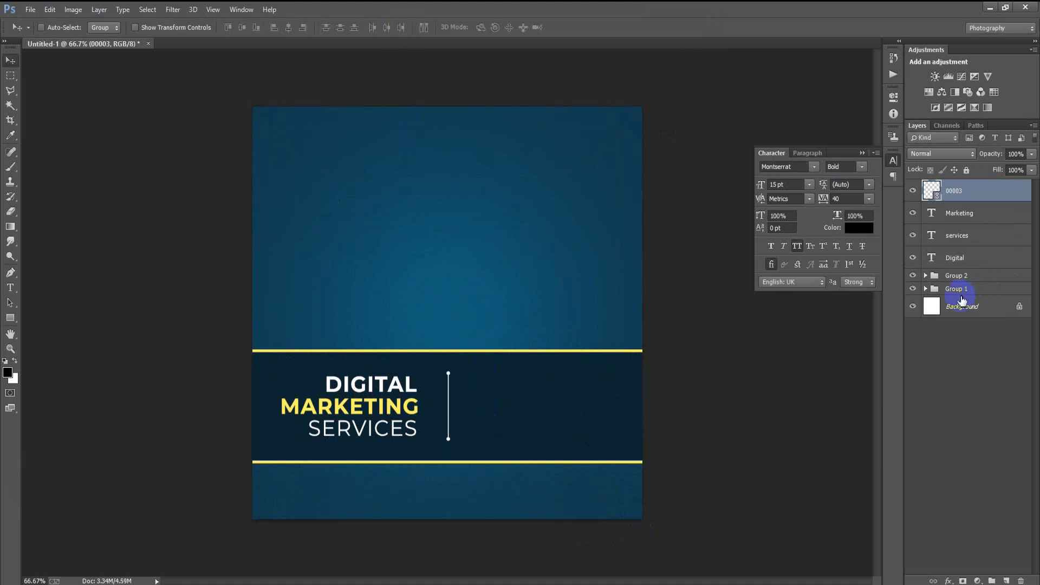
pyautogui.keyDown('ctrl'); pyautogui.click(933, 299); pyautogui.keyUp('ctrl')
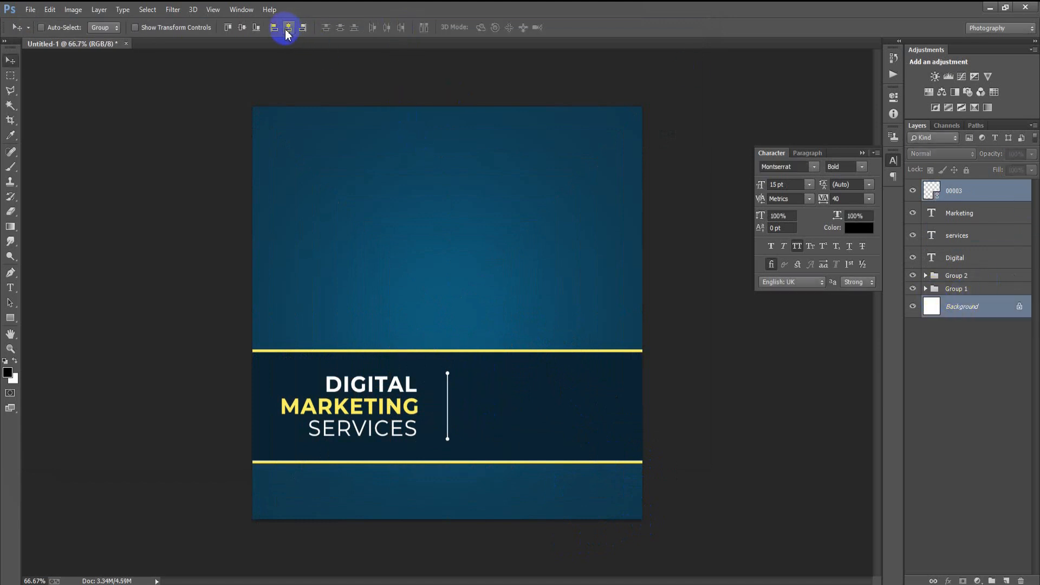
pyautogui.click(976, 192)
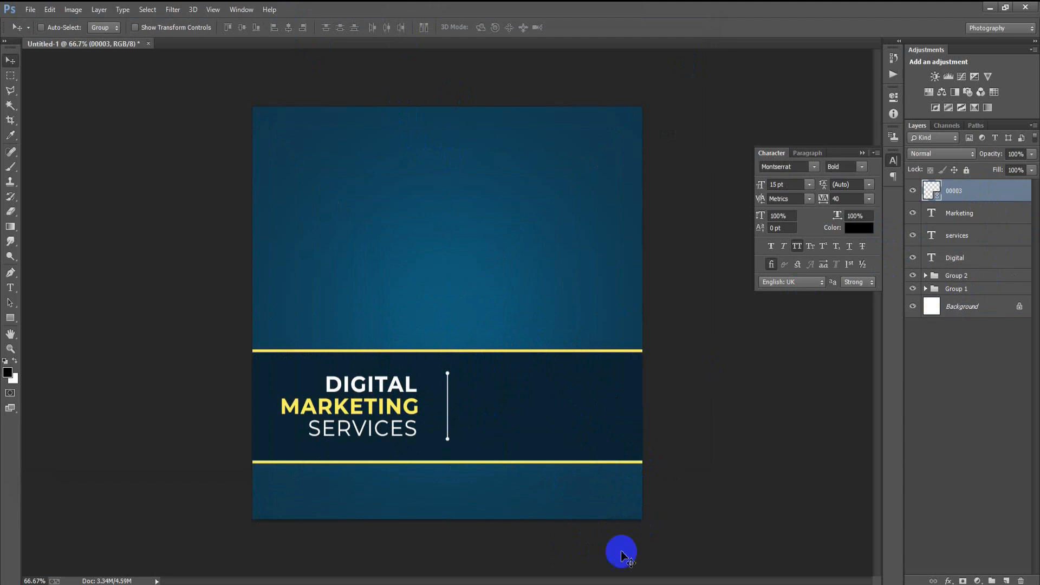
# Place a copy of "SERVICES" above the dark band, bring its layer to the top and change the text to "online".
pyautogui.click(979, 240)
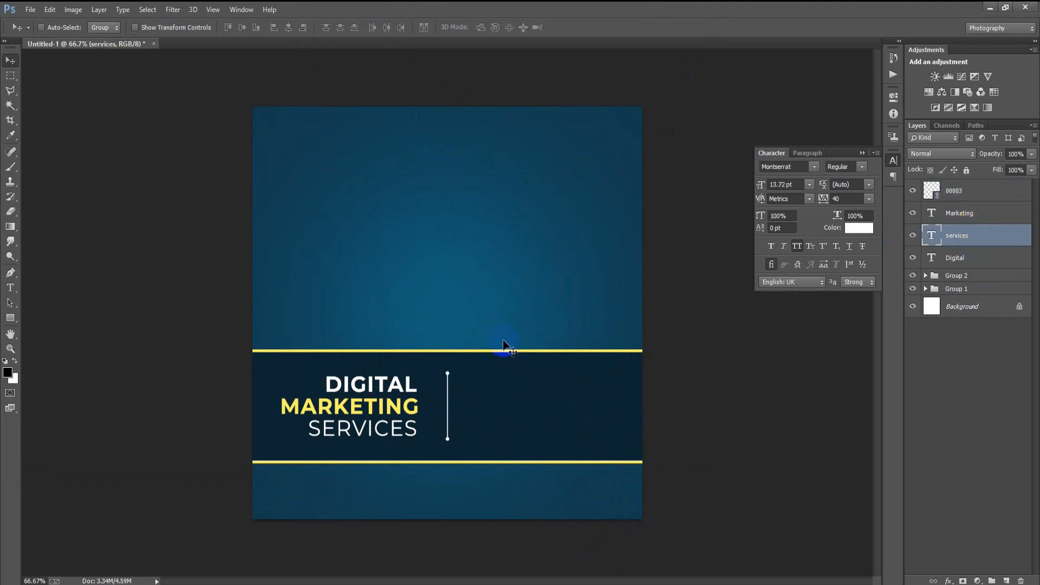
pyautogui.moveTo(401, 421); pyautogui.dragTo(487, 285)
pyautogui.moveTo(985, 243); pyautogui.dragTo(943, 201)
pyautogui.doubleClick(933, 191)
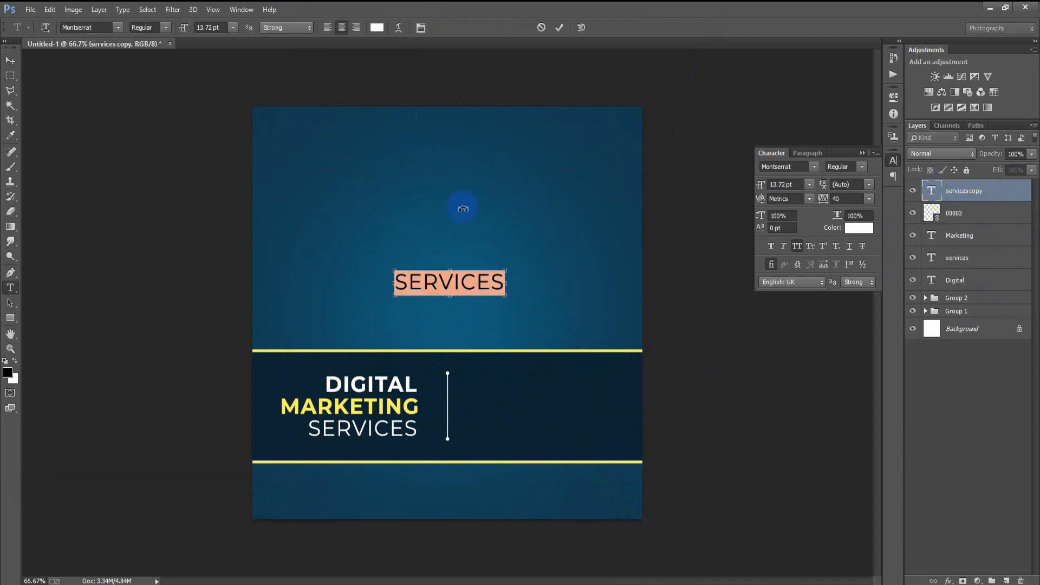
pyautogui.write('online')
pyautogui.click(560, 28)
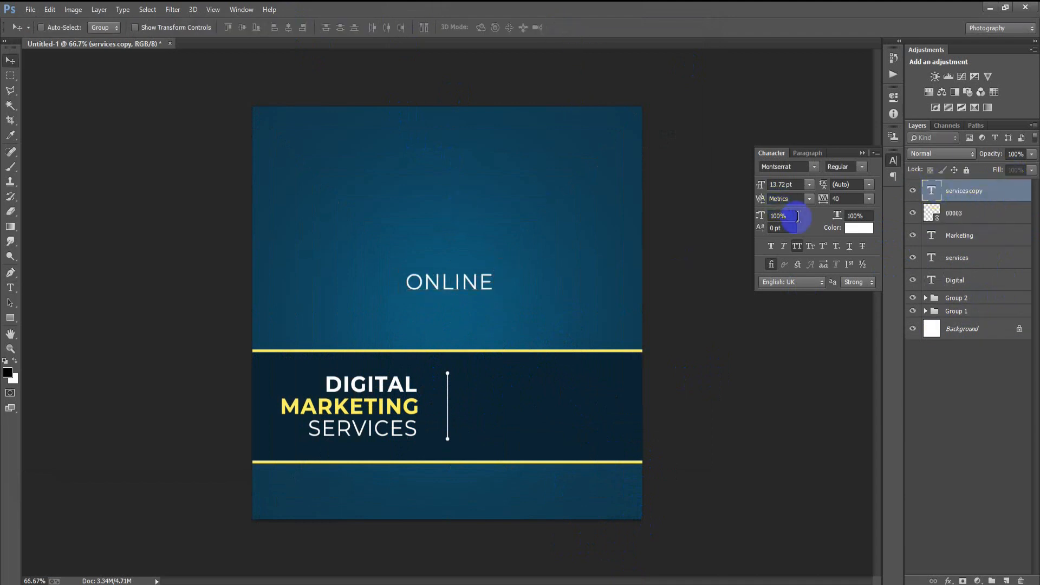
# Colour the "ONLINE" text with the yellow sampled from "MARKETING".
pyautogui.click(853, 228)
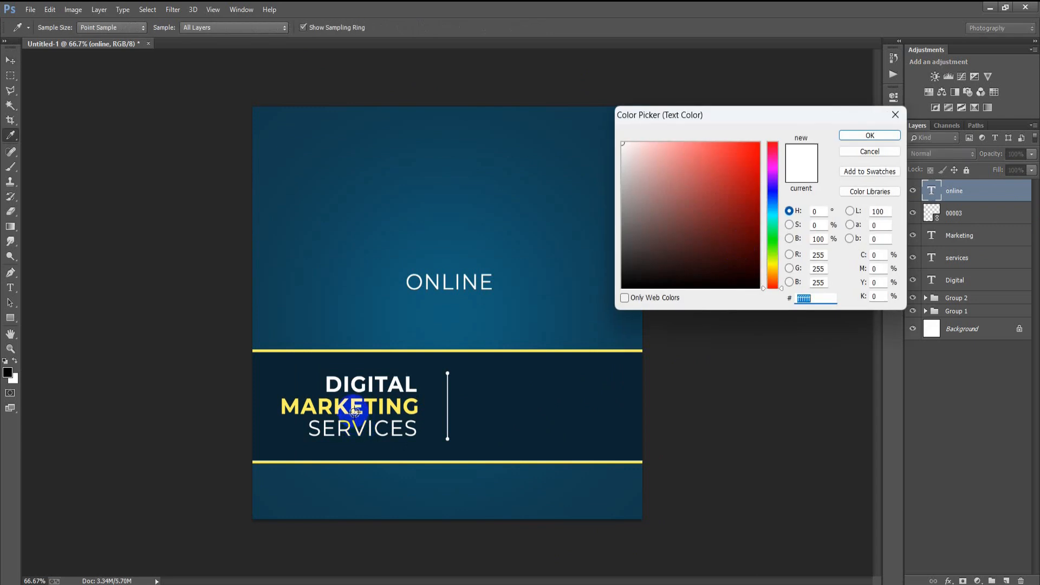
pyautogui.click(355, 412)
pyautogui.click(868, 135)
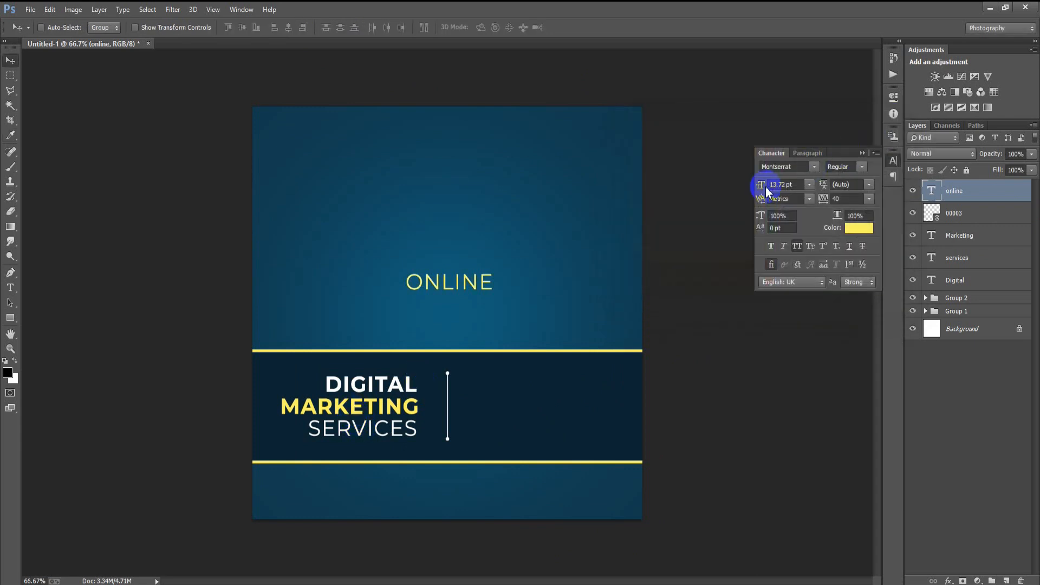
# Set "ONLINE" to 5.72 pt with 240 tracking and move it into the dark band to the right of the divider.
pyautogui.moveTo(766, 189); pyautogui.dragTo(762, 188)
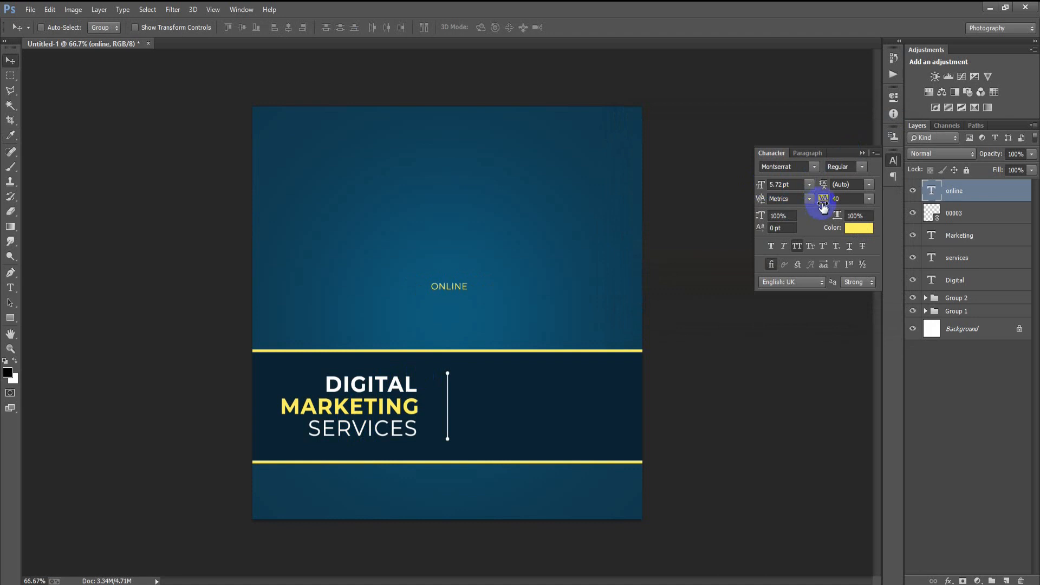
pyautogui.moveTo(448, 293); pyautogui.dragTo(512, 384)
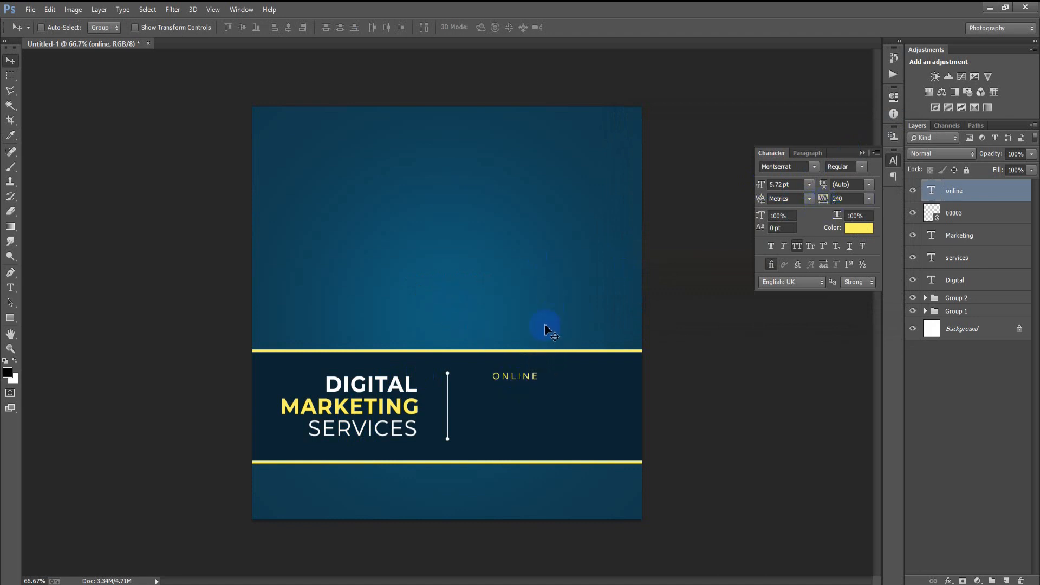
# Switch to Notepad, copy the word "webinar" from the notes and return to Photoshop.
pyautogui.click(648, 580)
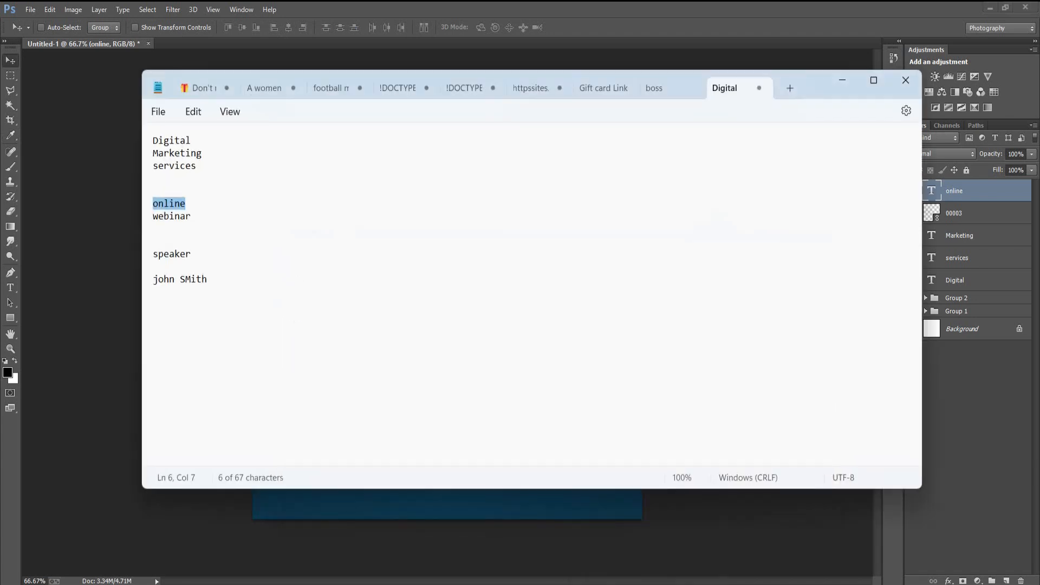
pyautogui.doubleClick(172, 215)
pyautogui.click(842, 79)
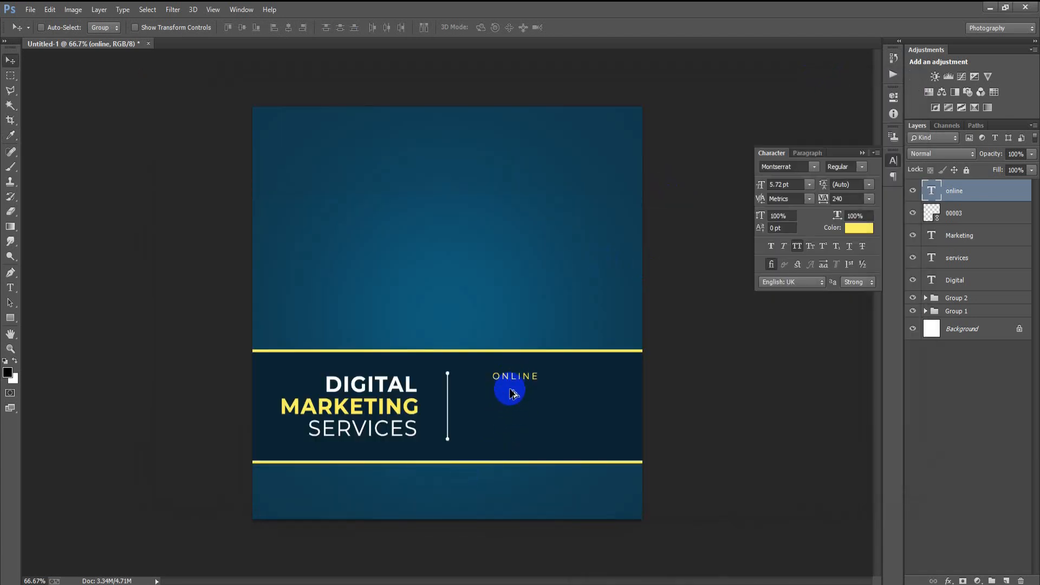
# Reposition "ONLINE" beside the divider line and place a copy of it directly below.
pyautogui.moveTo(506, 371); pyautogui.dragTo(506, 389)
pyautogui.hotkey('ctrl', 'z')
pyautogui.moveTo(445, 290); pyautogui.dragTo(515, 401)
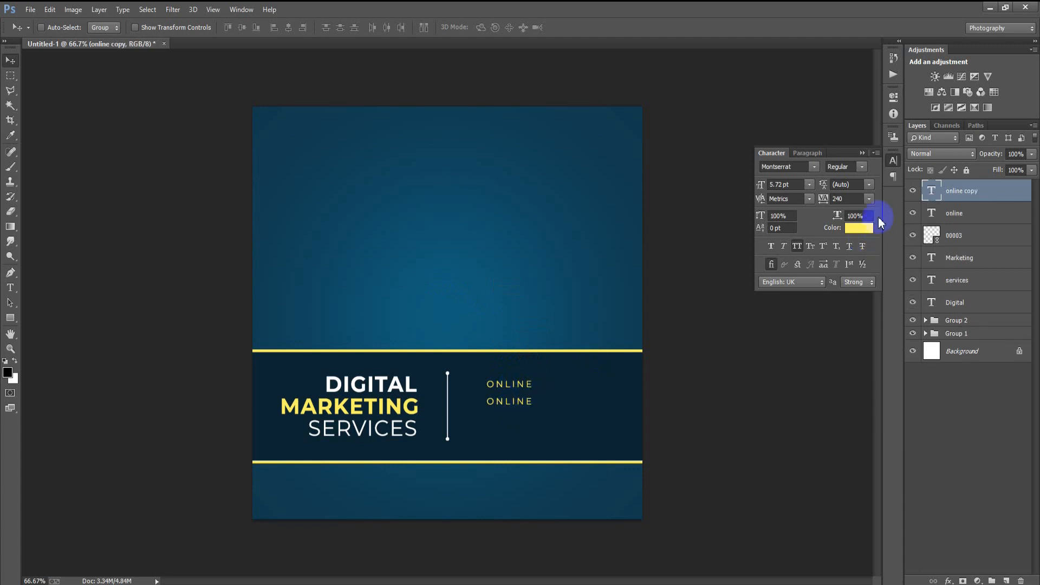
# Replace the copied "ONLINE" text with "webinar" and colour it white (ffffff).
pyautogui.doubleClick(932, 192)
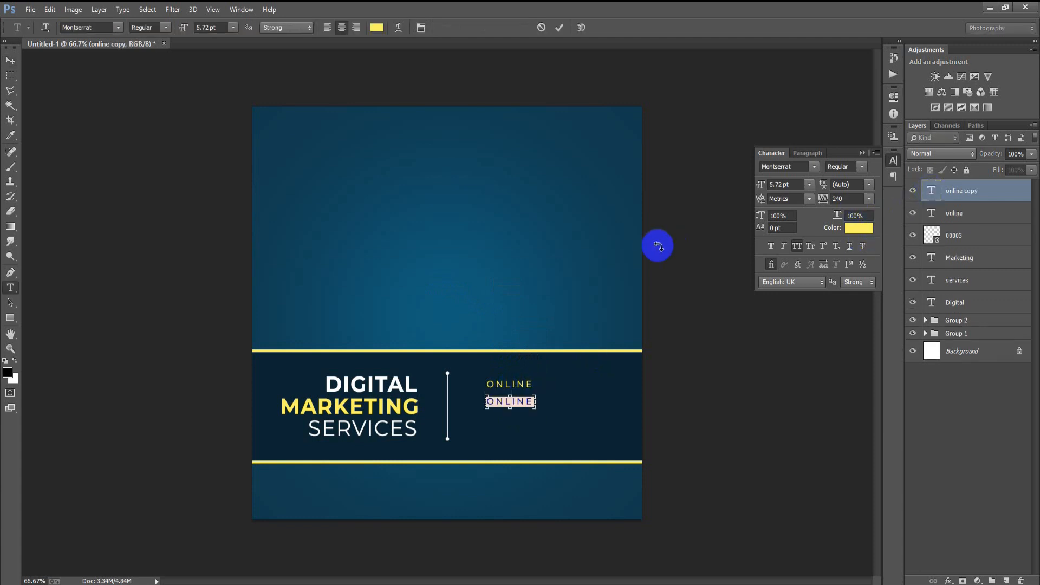
pyautogui.click(559, 28)
pyautogui.click(859, 228)
pyautogui.moveTo(678, 168); pyautogui.dragTo(574, 98)
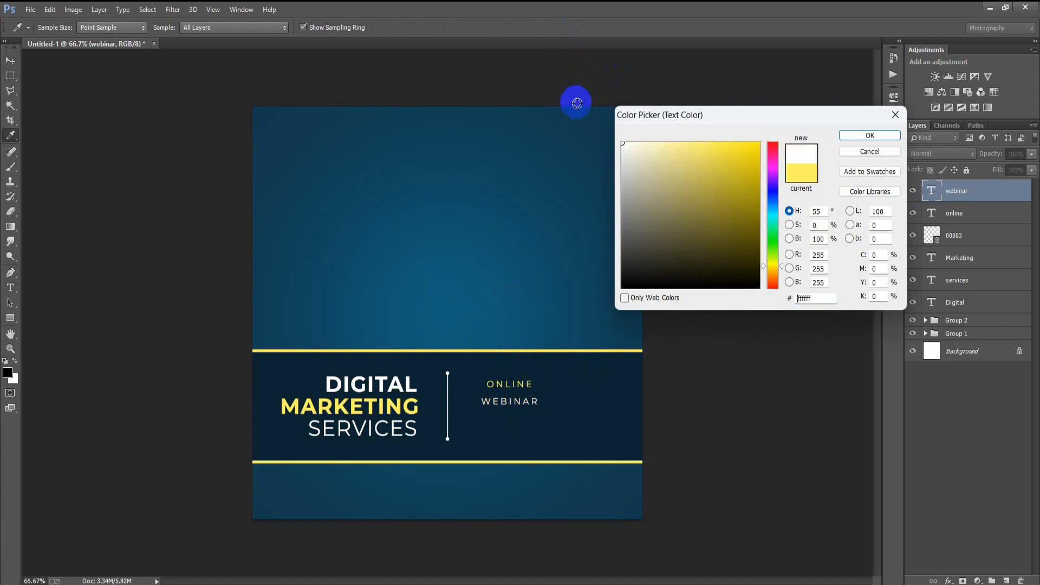
pyautogui.click(869, 136)
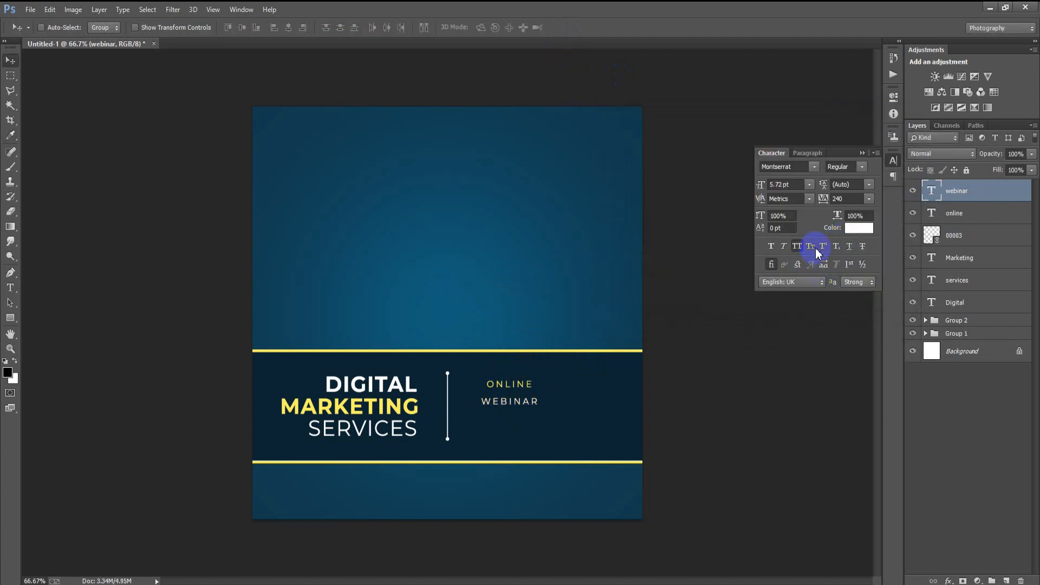
# Set the tracking of "WEBINAR" to 40 and scale the text up to 7.48 pt.
pyautogui.click(848, 199)
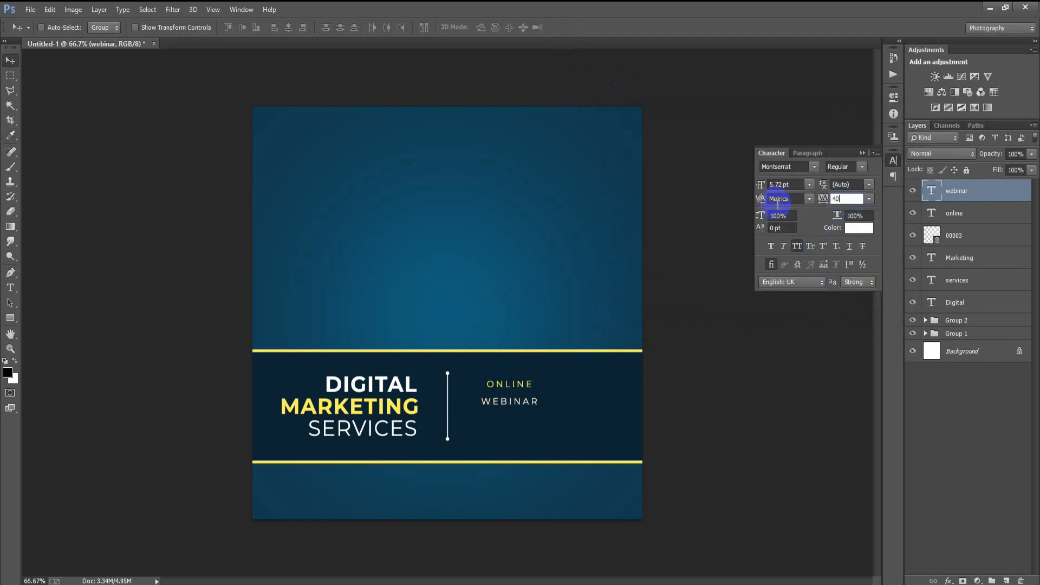
pyautogui.press('Return')
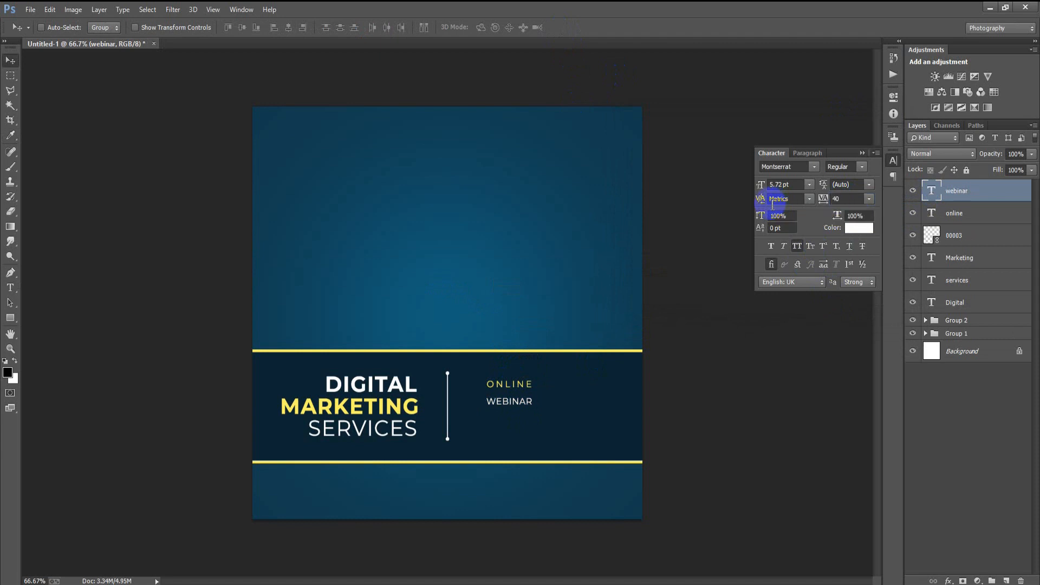
pyautogui.hotkey('ctrl', 't')
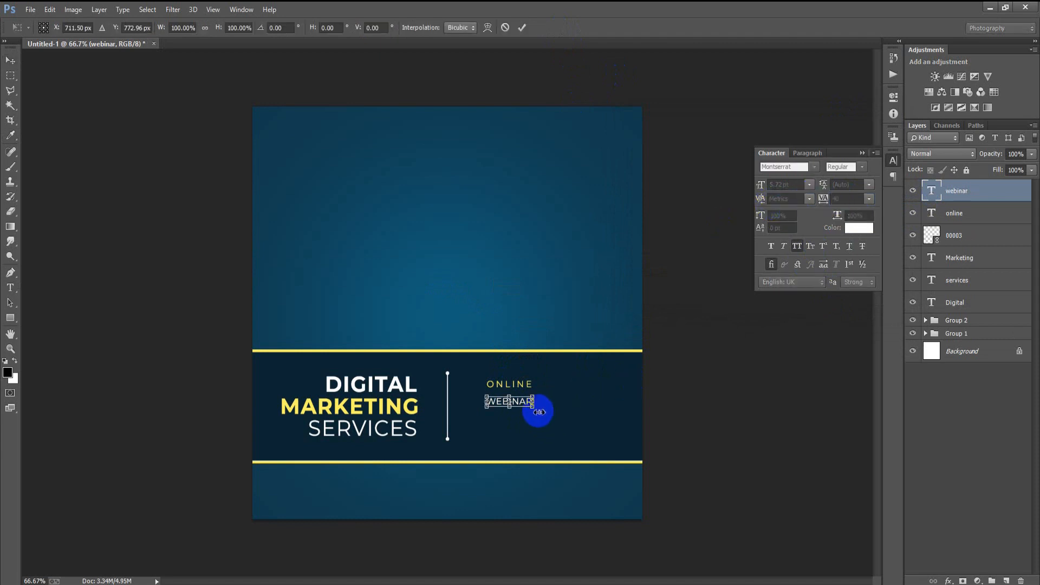
pyautogui.moveTo(540, 413); pyautogui.dragTo(548, 418)
pyautogui.click(522, 27)
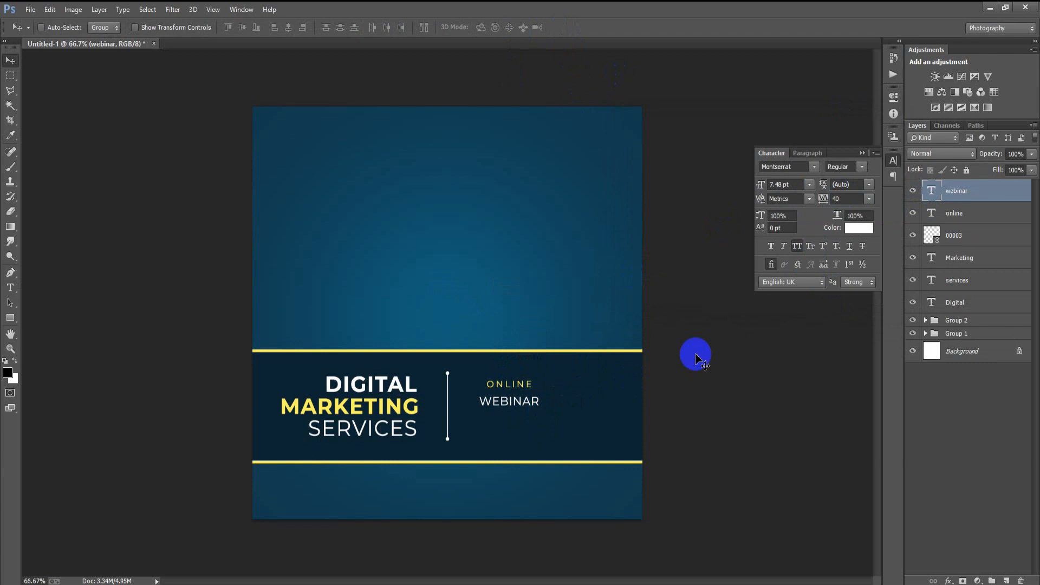
# Nudge "WEBINAR" right and slightly up so its left edge lines up closely under "ONLINE".
pyautogui.press('Right')
pyautogui.press('Right')
pyautogui.press('Right')
pyautogui.press('Right')
pyautogui.press('Right')
pyautogui.press('Right')
pyautogui.press('Right')
pyautogui.press('Right')
pyautogui.press('Right')
pyautogui.press('Right')
pyautogui.press('Right')
pyautogui.press('Right')
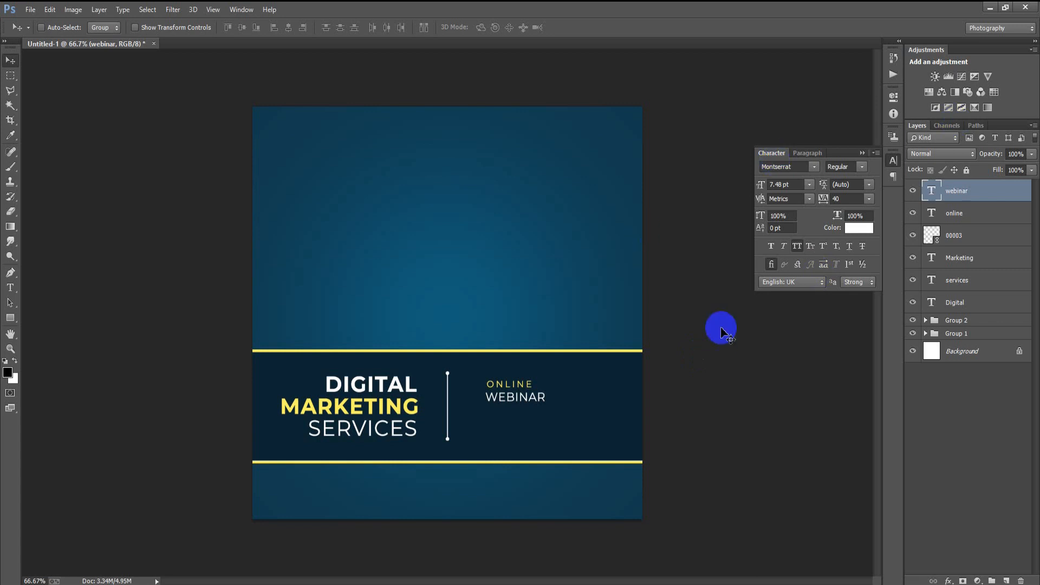
# Draw a thin horizontal rectangle about 128 px wide and 5 px high above the dark band.
pyautogui.click(1005, 580)
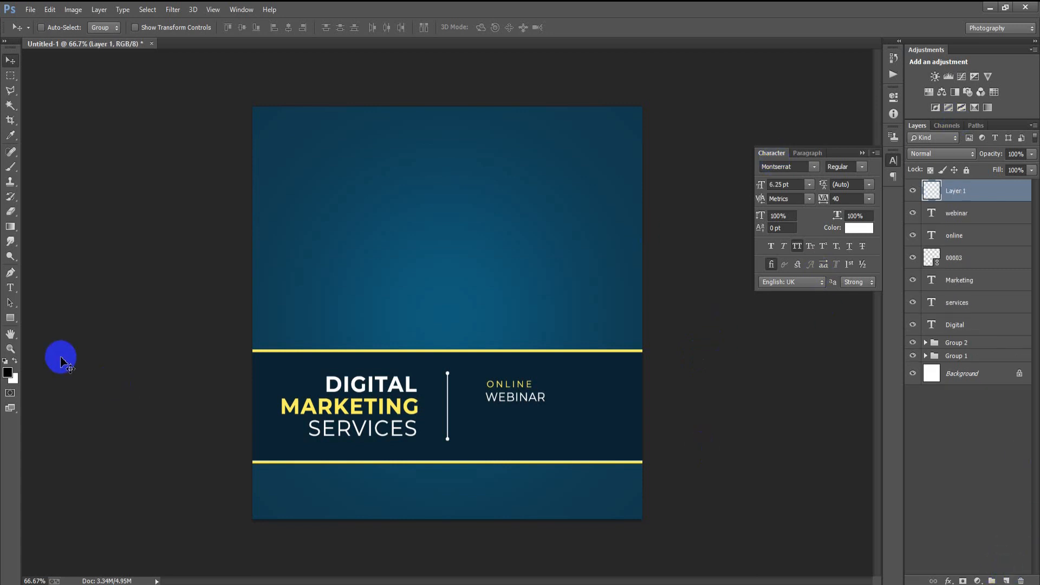
pyautogui.click(10, 318)
pyautogui.moveTo(355, 304); pyautogui.dragTo(402, 306)
pyautogui.click(12, 62)
# Fill the thin rectangle with white (ffffff) and move it into the dark band below "WEBINAR".
pyautogui.click(963, 198)
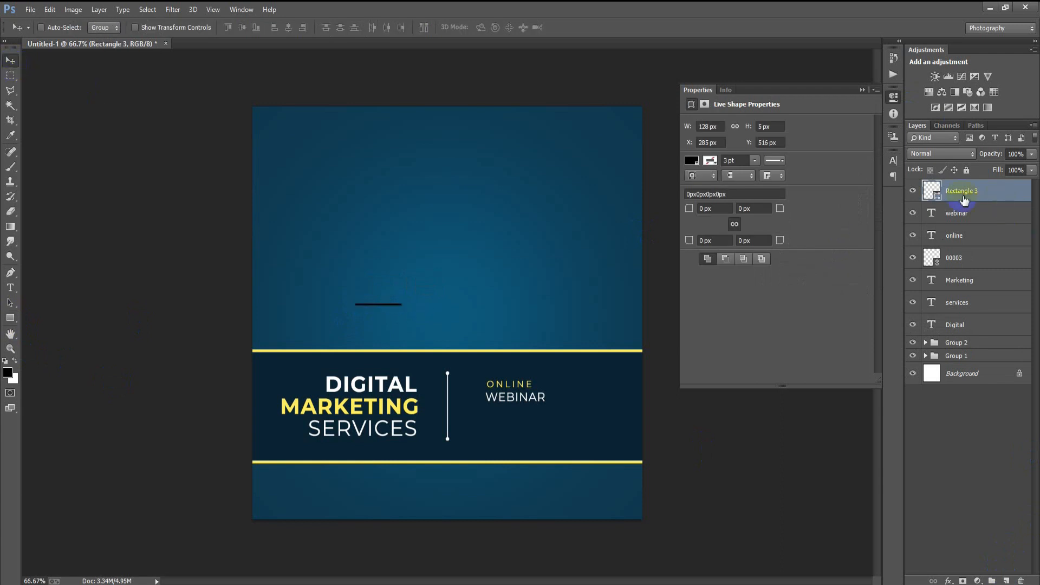
pyautogui.doubleClick(934, 189)
pyautogui.write('ffffff')
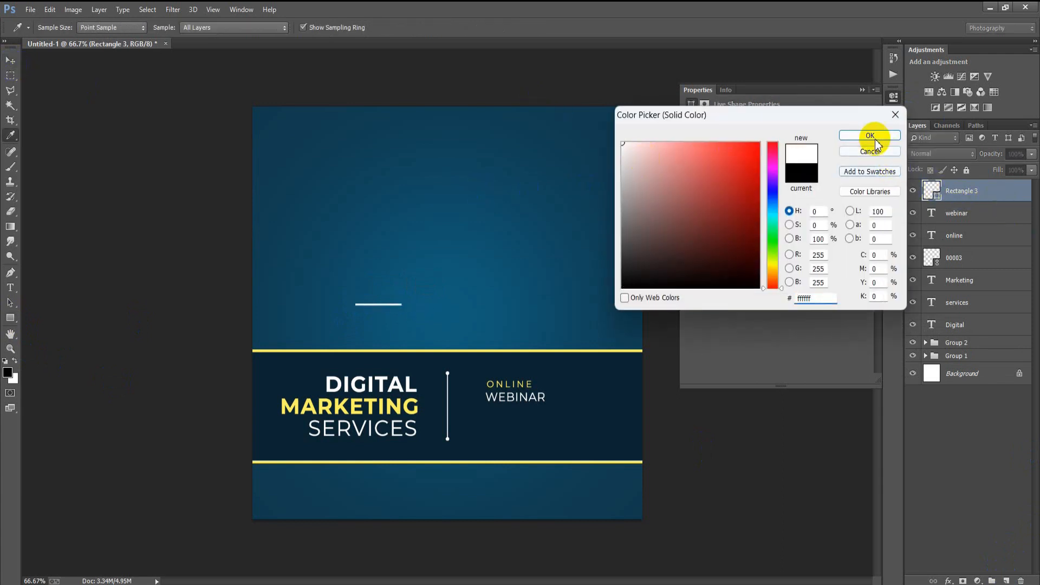
pyautogui.click(868, 132)
pyautogui.click(862, 90)
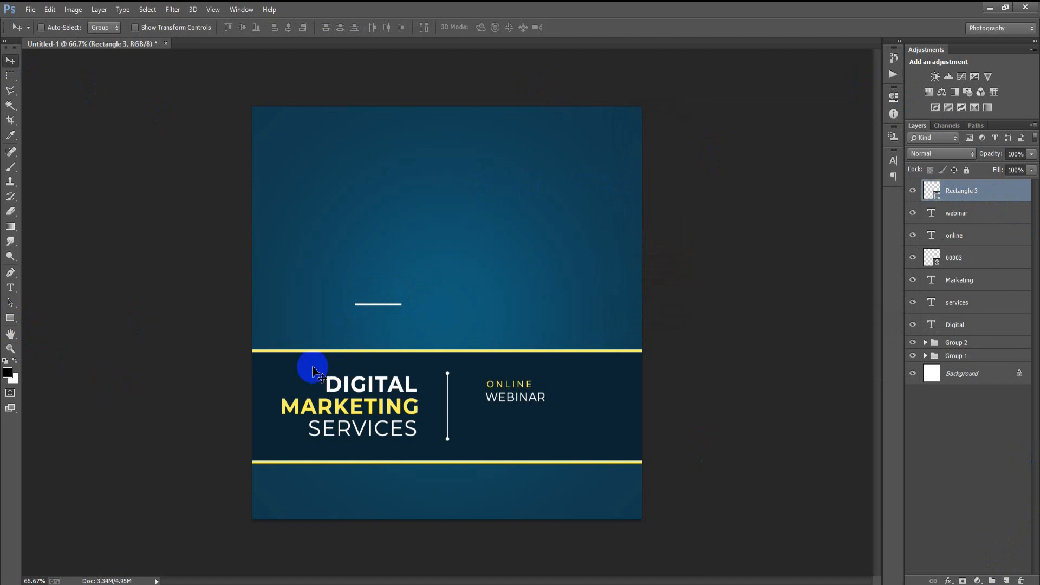
pyautogui.moveTo(373, 305); pyautogui.dragTo(517, 415)
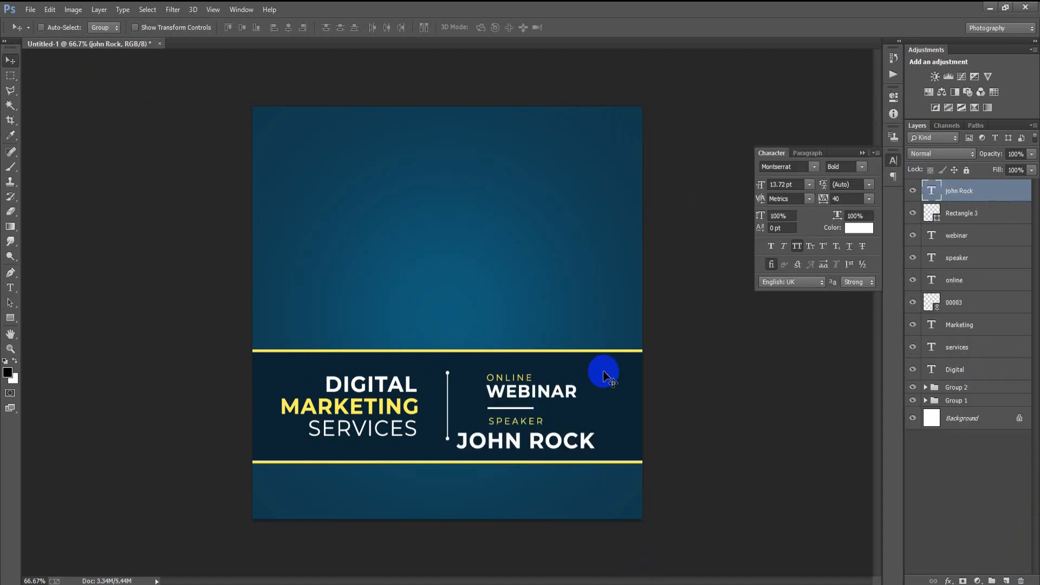
# Scale the speaker's name down to 9.98 pt and place it under "SPEAKER", flush with the text above.
pyautogui.hotkey('ctrl', 't')
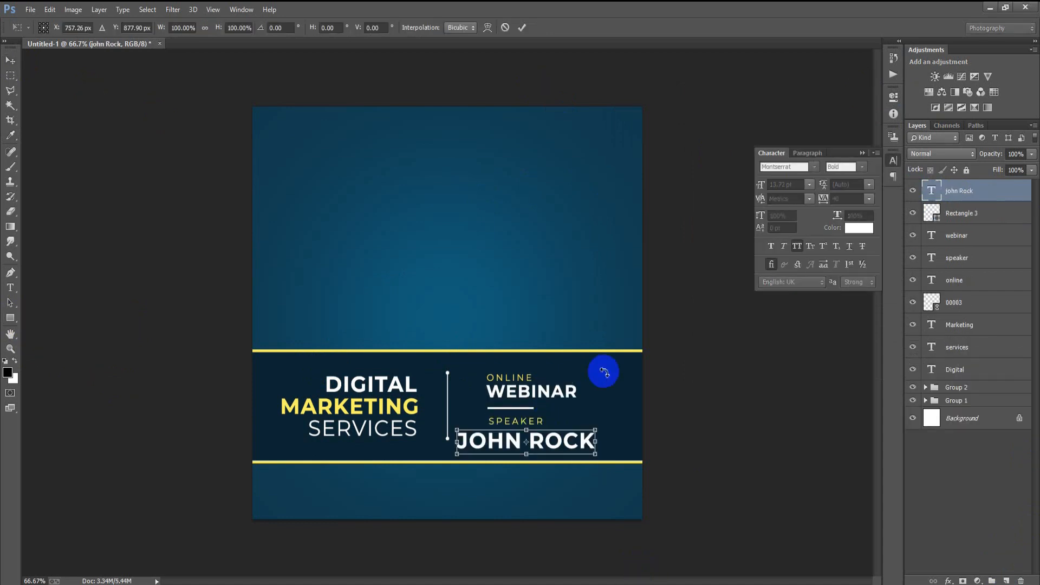
pyautogui.moveTo(596, 452); pyautogui.dragTo(571, 442)
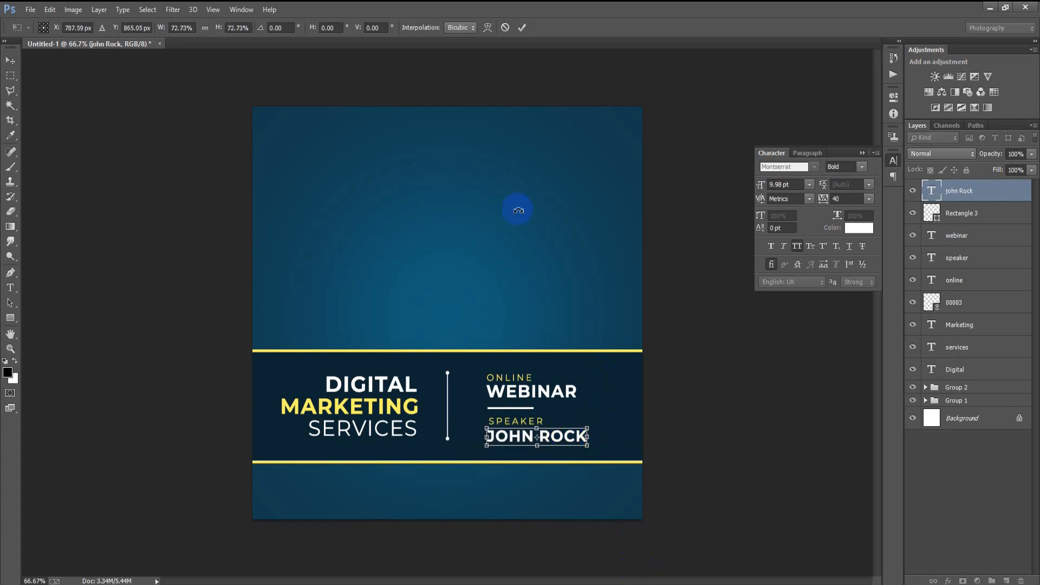
pyautogui.click(523, 28)
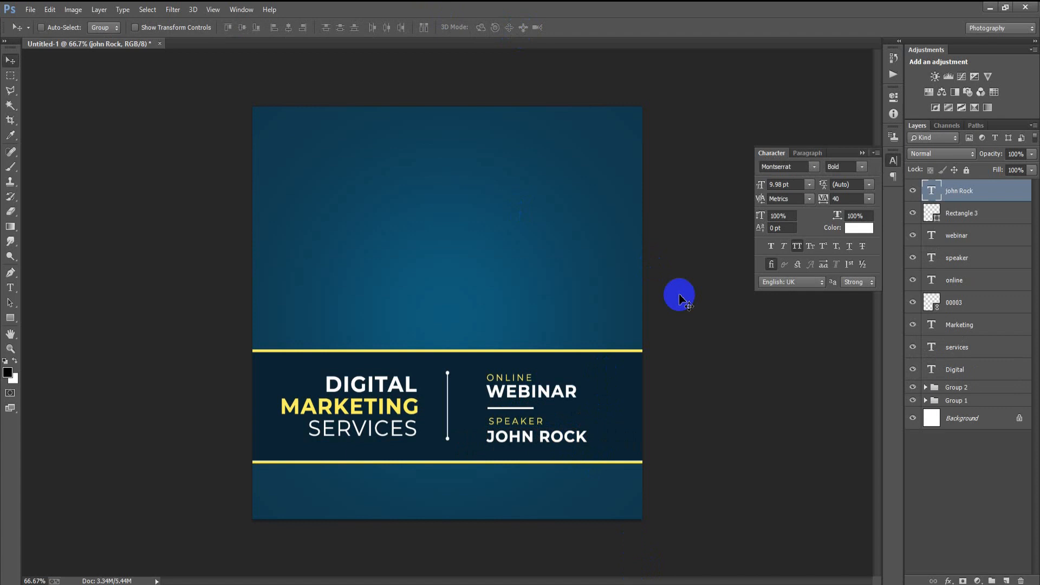
# Change the surname in the speaker's name to the Regular weight, keeping the first name bold.
pyautogui.doubleClick(932, 191)
pyautogui.moveTo(583, 440); pyautogui.dragTo(539, 437)
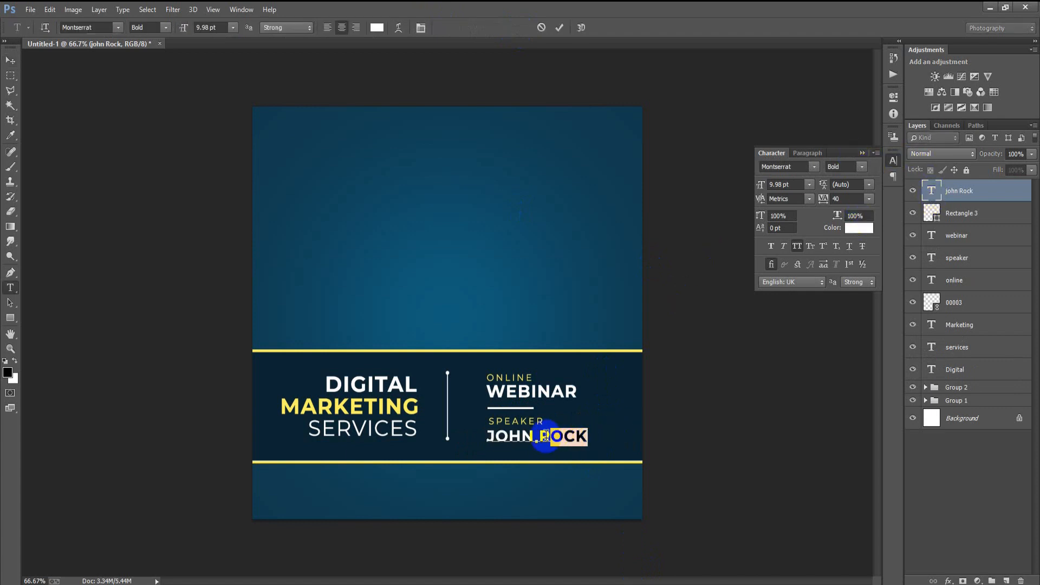
pyautogui.click(863, 166)
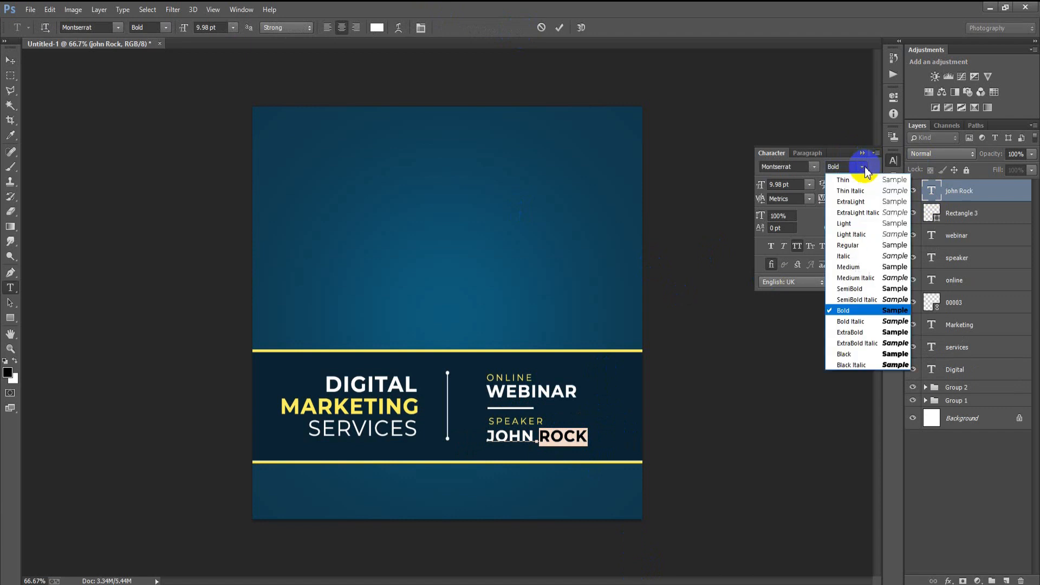
pyautogui.click(875, 246)
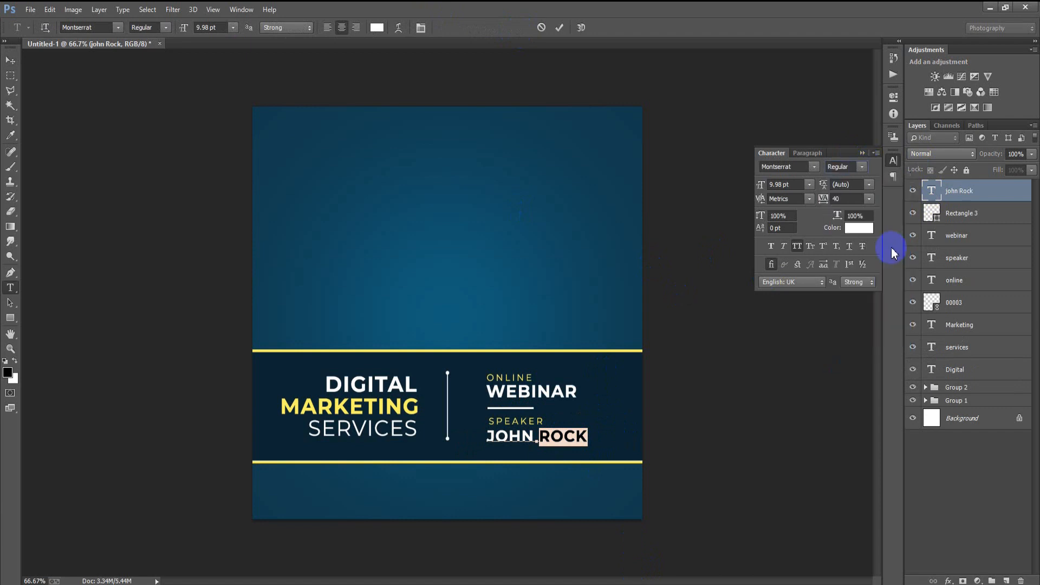
pyautogui.click(560, 28)
pyautogui.press('v')
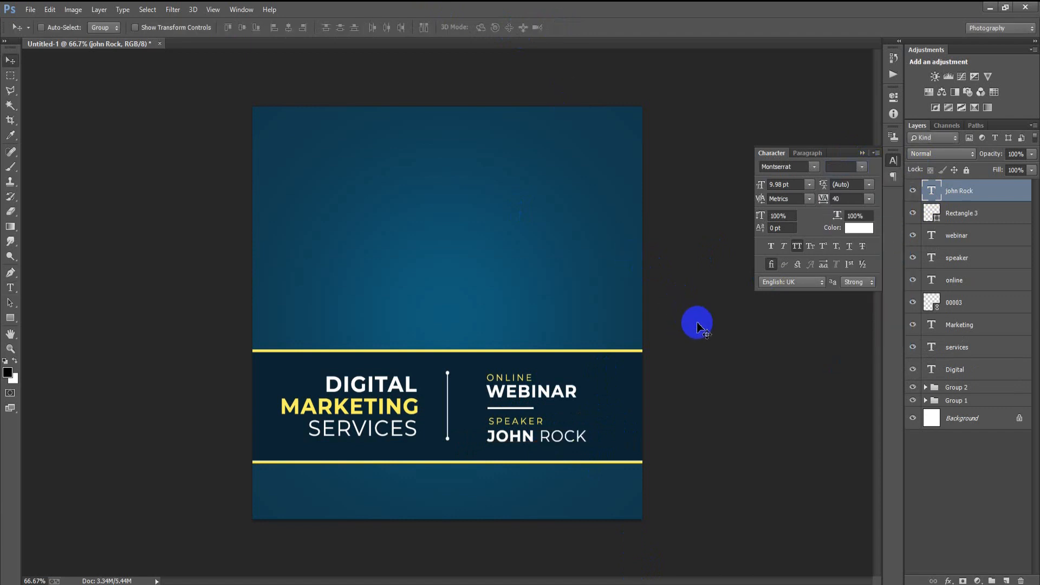
# Nudge the "ONLINE", "WEBINAR", short line, "SPEAKER" and speaker's name layers together slightly up and right beside the divider.
pyautogui.keyDown('shift'); pyautogui.click(966, 289); pyautogui.keyUp('shift')
pyautogui.press('Up')
pyautogui.press('Up')
pyautogui.press('Up')
pyautogui.press('Up')
pyautogui.press('Up')
pyautogui.press('Up')
pyautogui.press('Up')
pyautogui.press('Down')
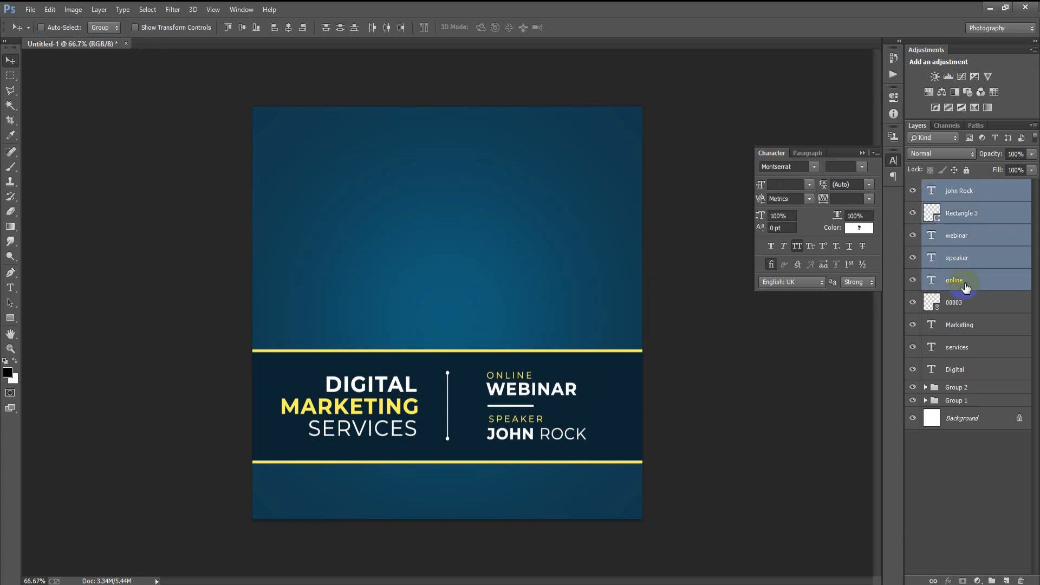
pyautogui.press('Up')
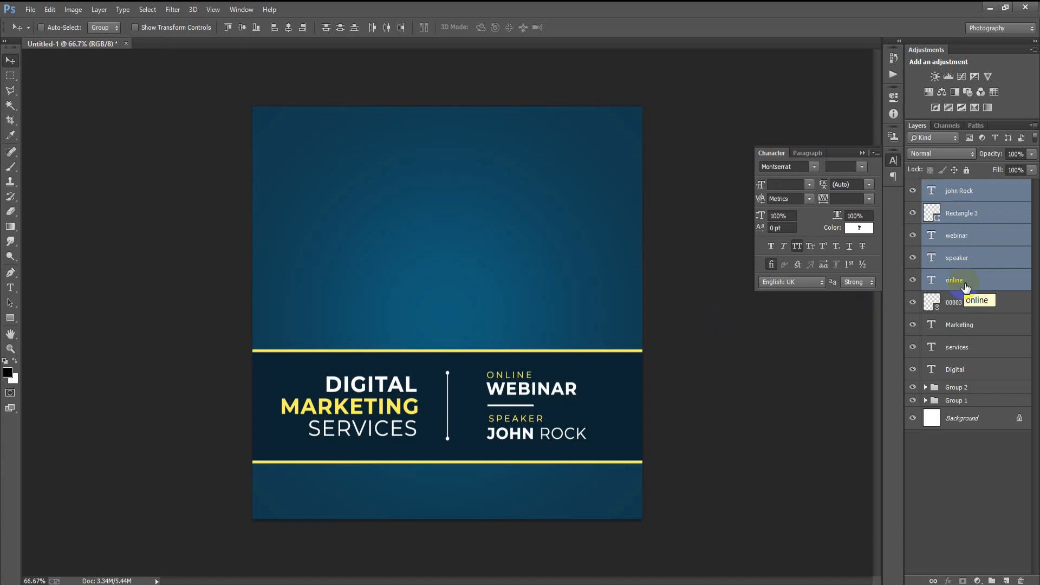
pyautogui.press('Right')
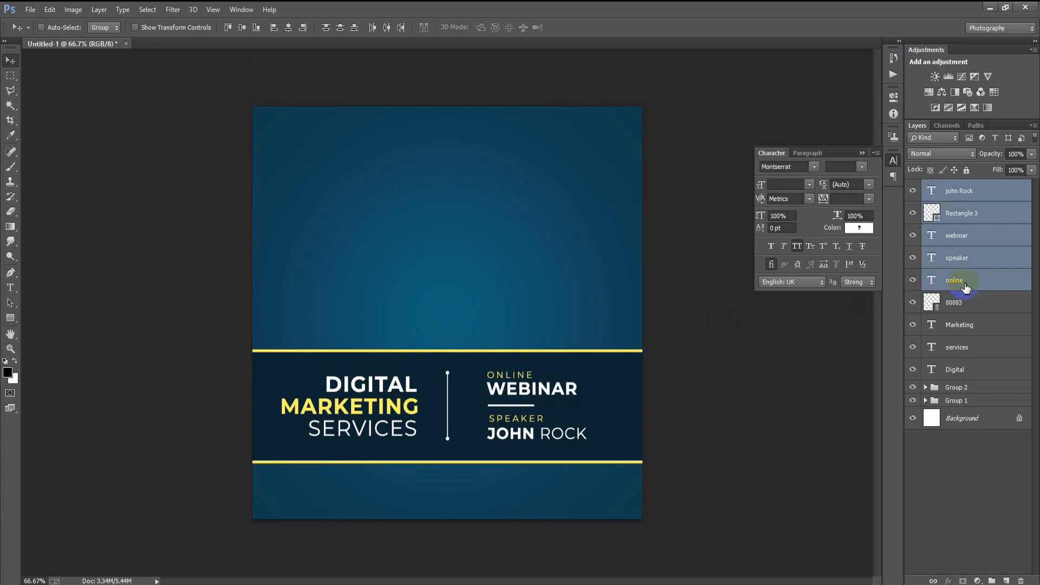
# Group all the text layers together with the divider and the short line.
pyautogui.click(963, 201)
pyautogui.keyDown('shift'); pyautogui.click(960, 364); pyautogui.keyUp('shift')
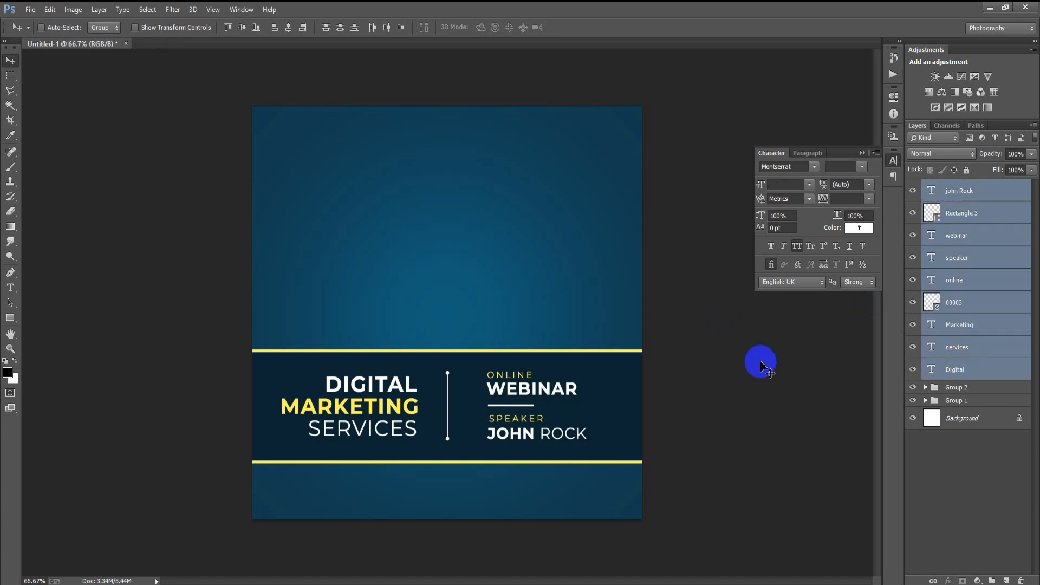
pyautogui.hotkey('ctrl', 'g')
# Hide and show Group 1 to check its contents, and add a new layer directly above it for brush painting.
pyautogui.click(982, 217)
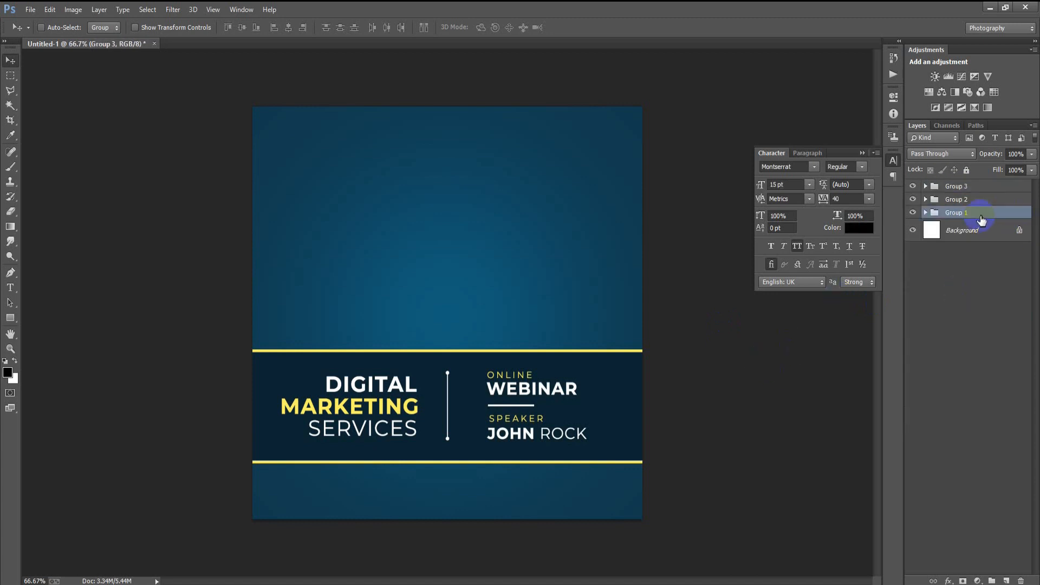
pyautogui.click(914, 213)
pyautogui.click(913, 213)
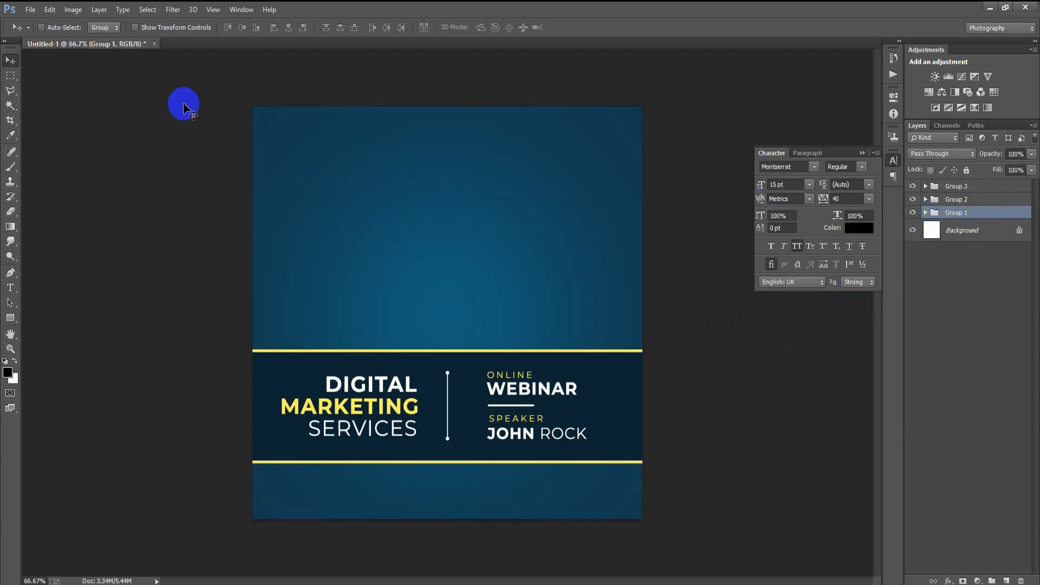
pyautogui.click(30, 9)
pyautogui.click(535, 251)
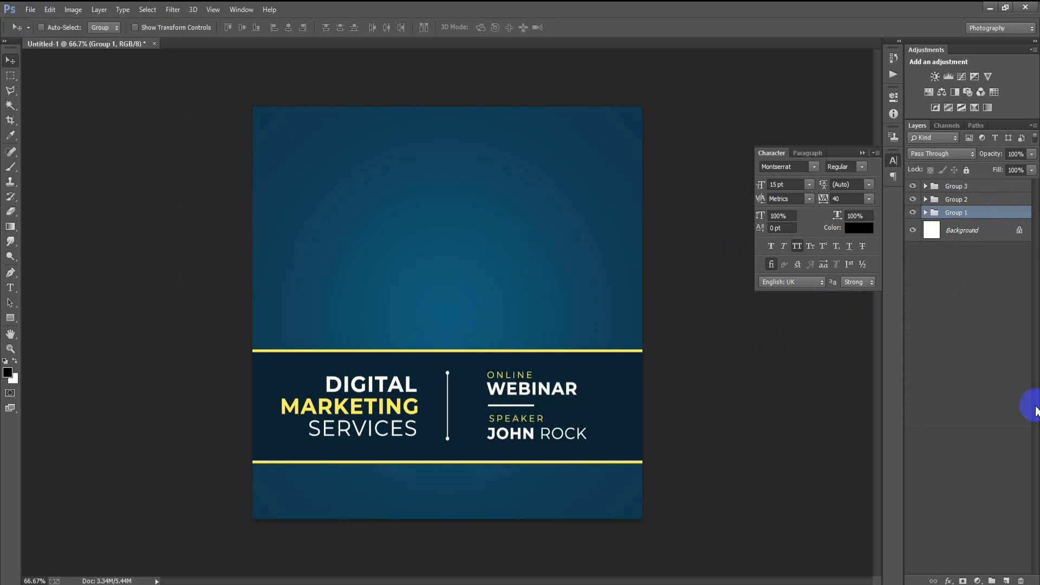
pyautogui.click(1007, 581)
pyautogui.press('i')
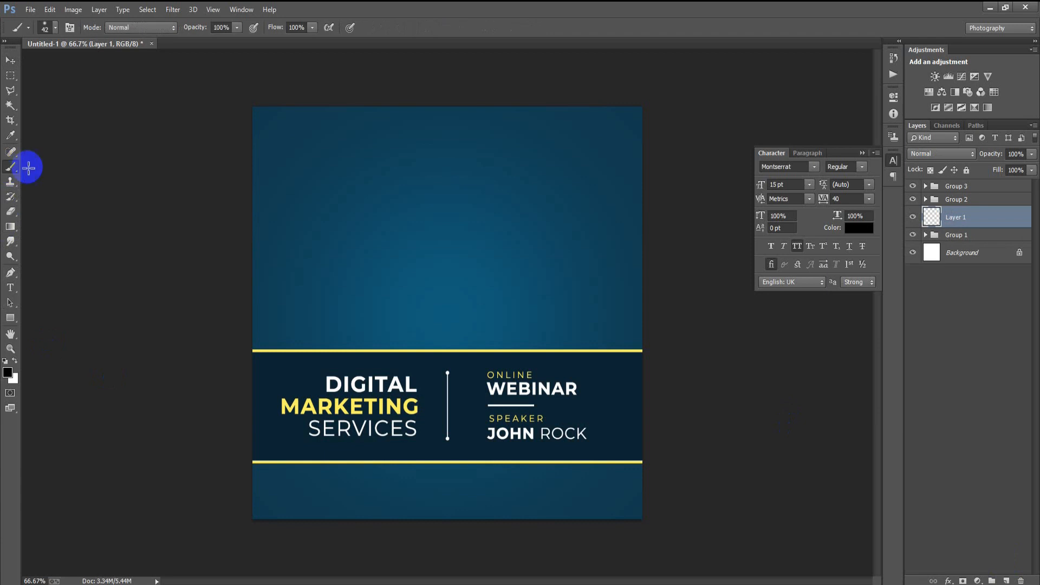
# Set the foreground colour to C4DEF0.
pyautogui.click(8, 374)
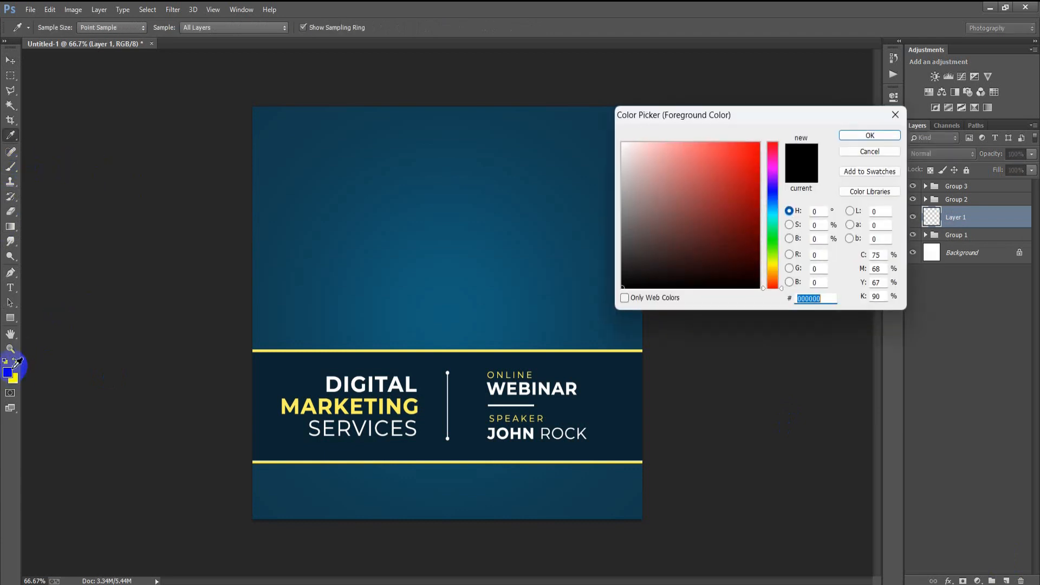
pyautogui.click(824, 299)
pyautogui.doubleClick(824, 299)
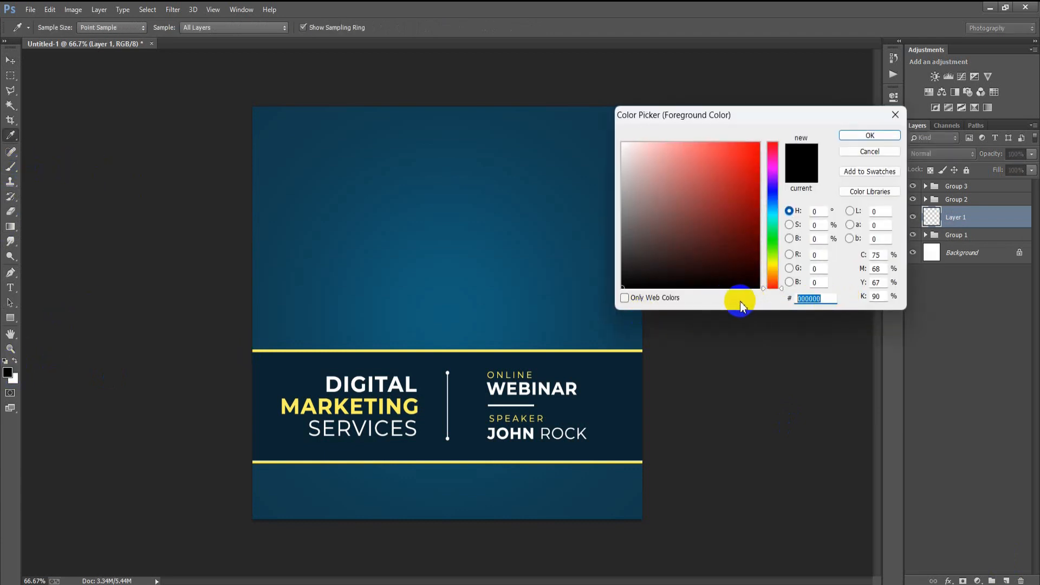
pyautogui.write('C4D')
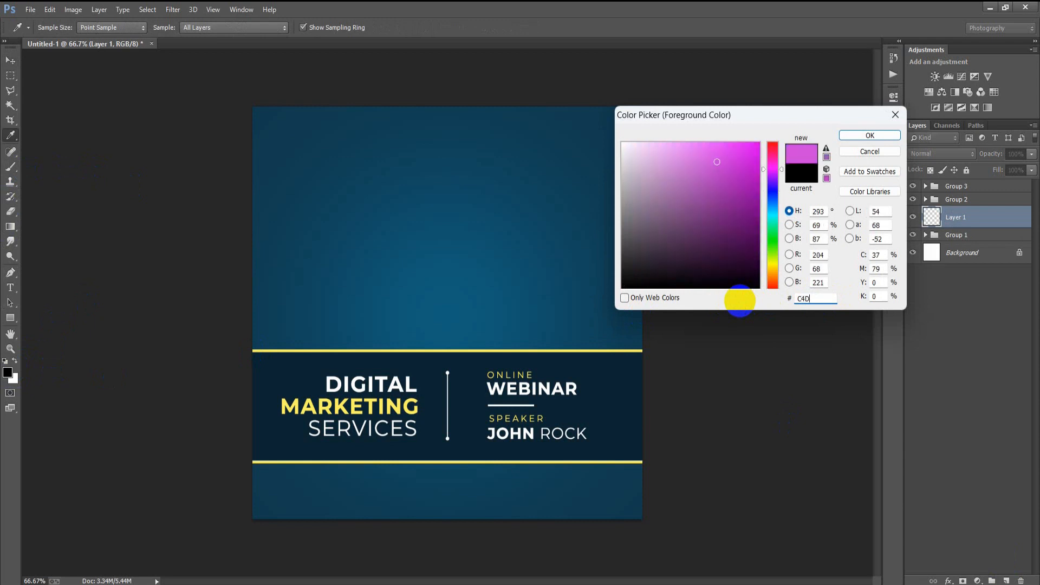
pyautogui.write('EF0')
pyautogui.press('Return')
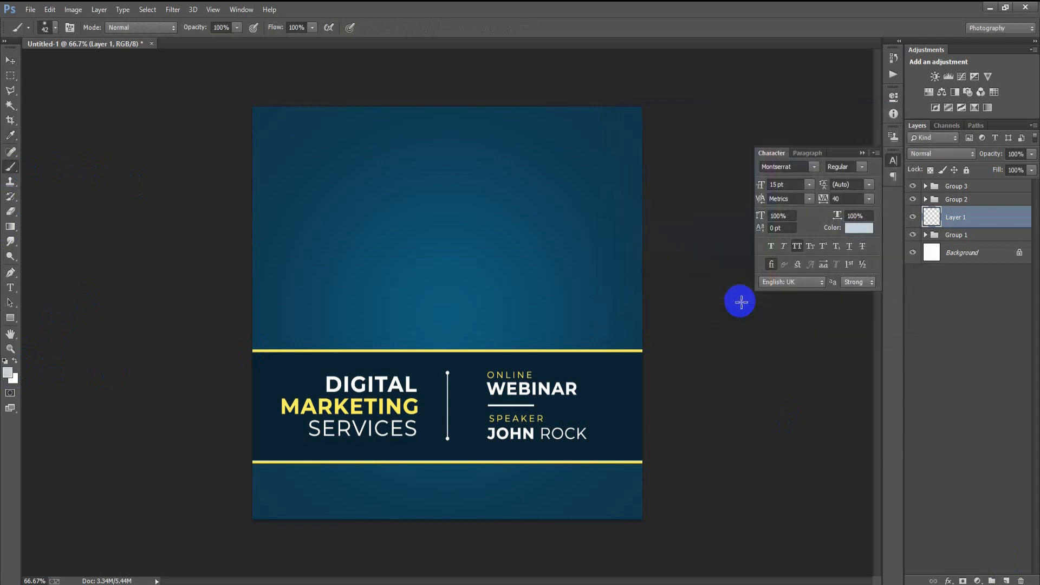
# Paint a single soft brush dab above the dark band and reset the foreground and background colours to default.
pyautogui.click(8, 64)
pyautogui.click(4, 360)
pyautogui.click(450, 402)
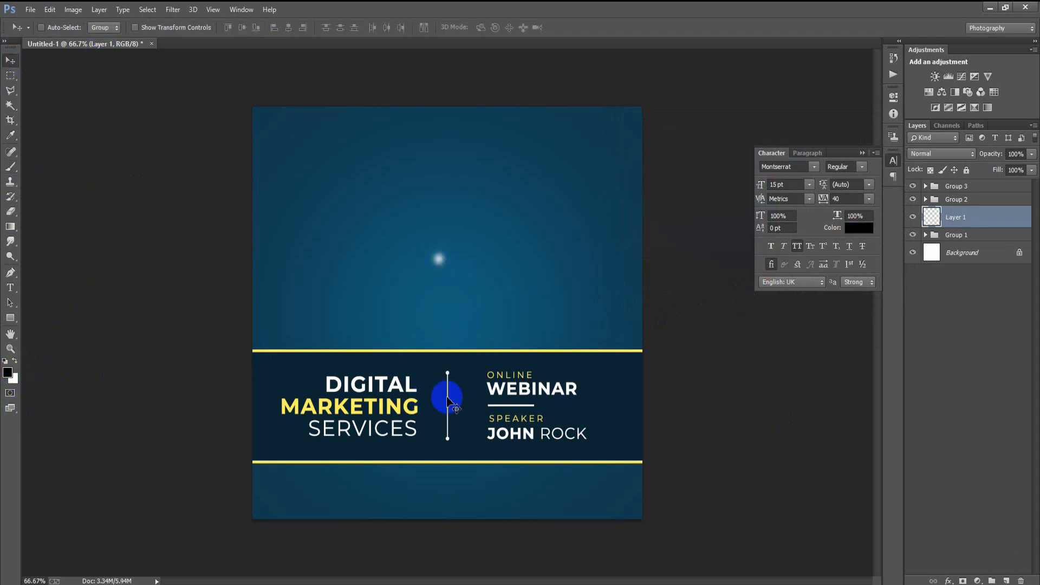
# Enlarge the brush dab to 2000% in width and height, forming a large glow behind the dark band.
pyautogui.hotkey('ctrl', 't')
pyautogui.moveTo(452, 273); pyautogui.dragTo(703, 492)
pyautogui.click(457, 258)
pyautogui.click(527, 33)
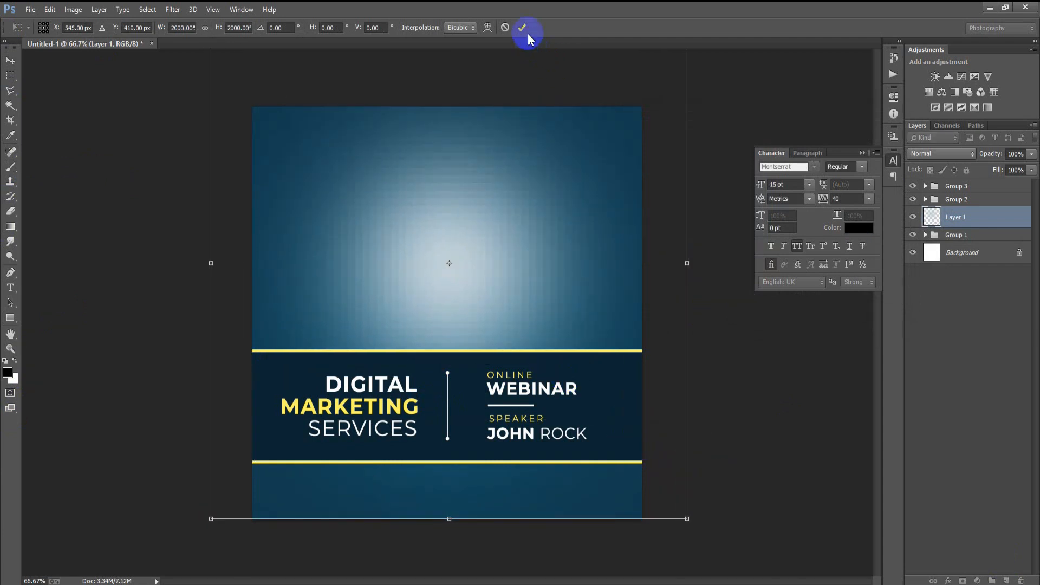
# Align the glow layer horizontally to the centre of the Background and reselect the glow layer.
pyautogui.click(968, 257)
pyautogui.keyDown('ctrl'); pyautogui.click(957, 217); pyautogui.keyUp('ctrl')
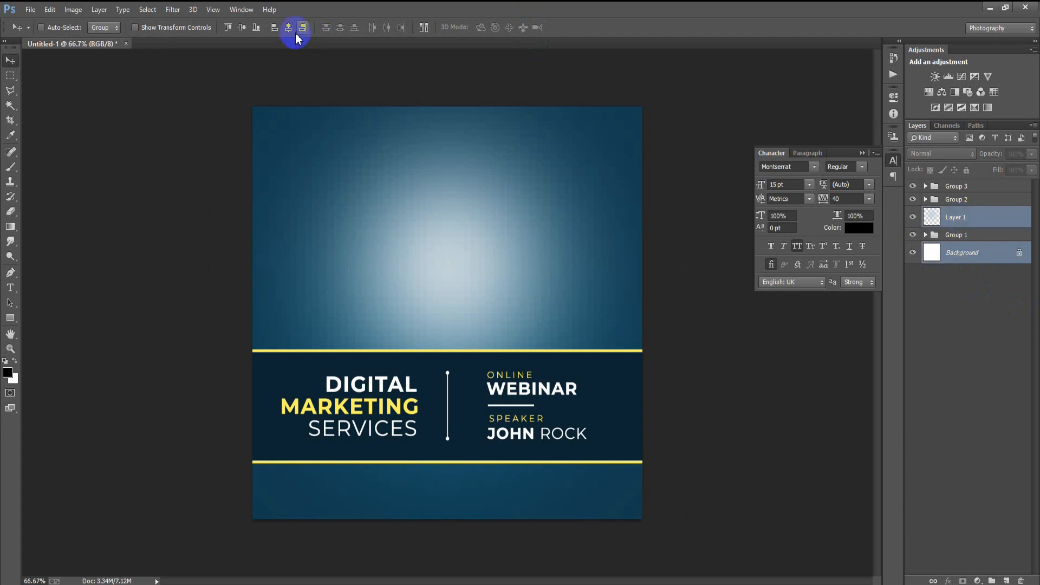
pyautogui.click(961, 221)
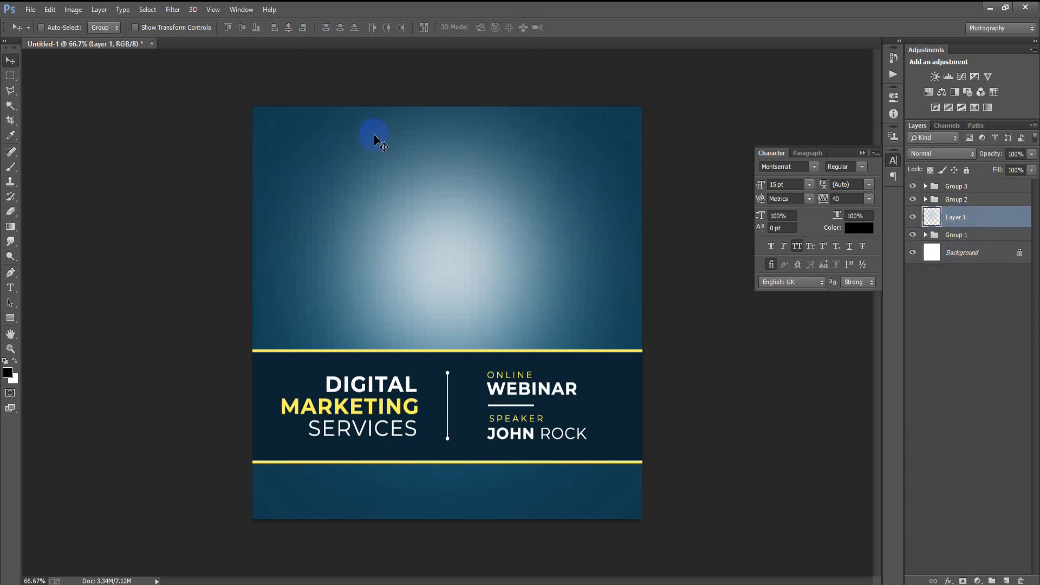
# Place the businessman image 00008 as a linked file, scale it down above the dark band, and centre it horizontally on the canvas.
pyautogui.click(30, 10)
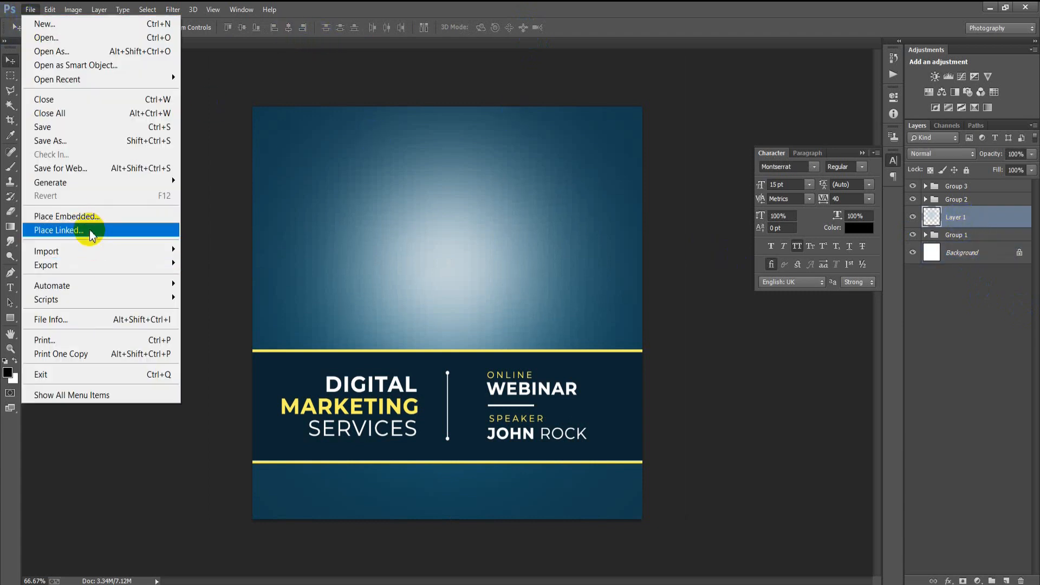
pyautogui.click(90, 235)
pyautogui.doubleClick(466, 233)
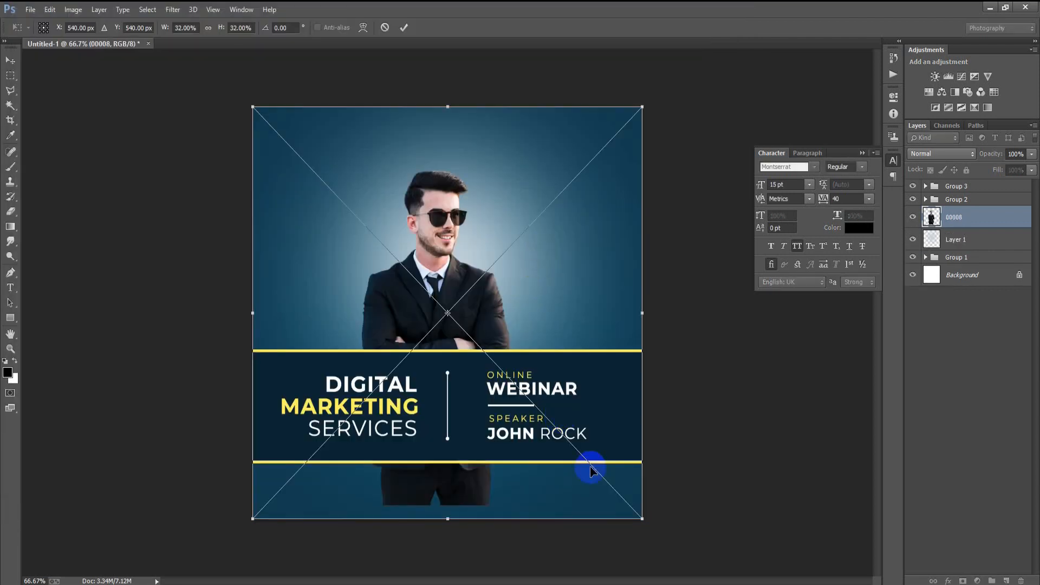
pyautogui.moveTo(641, 518); pyautogui.dragTo(593, 457)
pyautogui.moveTo(530, 326); pyautogui.dragTo(536, 269)
pyautogui.moveTo(602, 407); pyautogui.dragTo(609, 416)
pyautogui.moveTo(551, 279); pyautogui.dragTo(551, 285)
pyautogui.click(404, 30)
pyautogui.keyDown('ctrl'); pyautogui.click(976, 277); pyautogui.keyUp('ctrl')
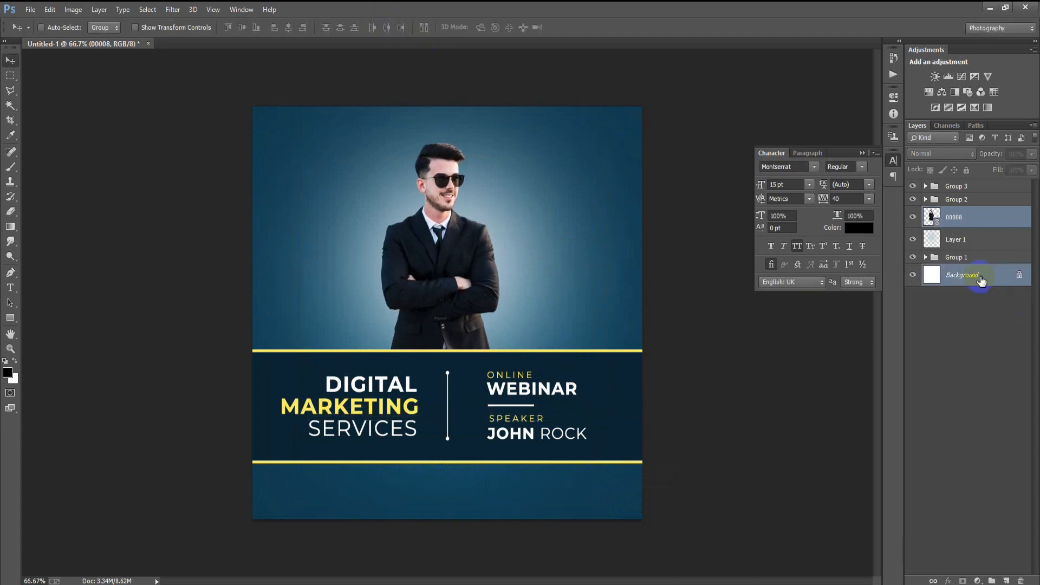
pyautogui.click(288, 28)
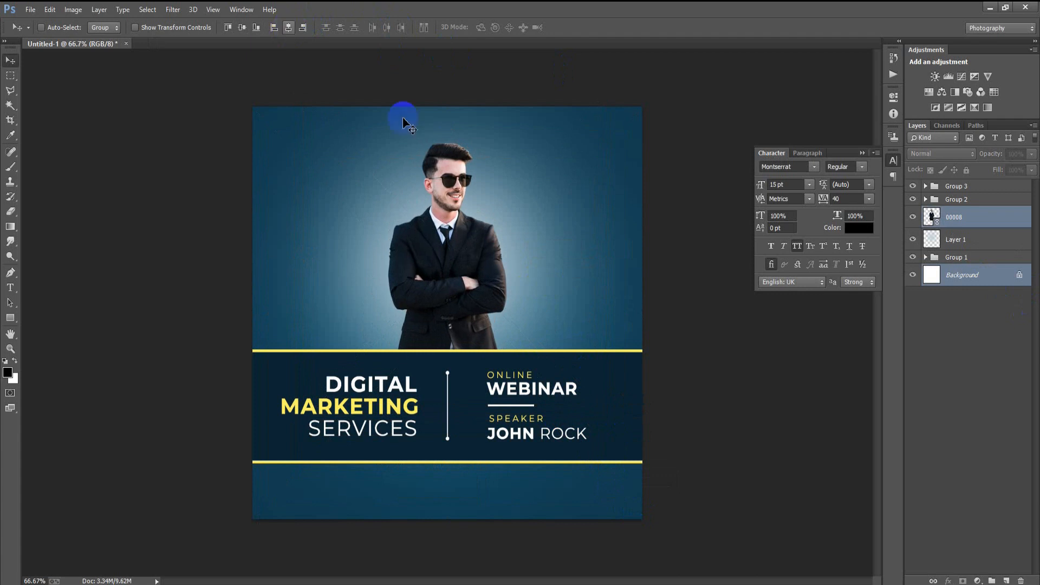
# Nudge Group 2 and Group 3 down together so the dark band and its text sit slightly lower.
pyautogui.click(970, 200)
pyautogui.keyDown('ctrl'); pyautogui.click(970, 187); pyautogui.keyUp('ctrl')
pyautogui.press('Down')
pyautogui.press('Down')
pyautogui.press('Down')
pyautogui.press('Down')
pyautogui.press('Down')
pyautogui.press('Down')
pyautogui.press('Down')
pyautogui.press('Down')
pyautogui.press('Down')
pyautogui.press('Down')
pyautogui.press('Down')
pyautogui.press('Down')
pyautogui.press('Down')
pyautogui.press('Down')
pyautogui.press('Down')
pyautogui.press('Down')
pyautogui.press('Down')
pyautogui.press('Down')
pyautogui.press('Down')
pyautogui.press('Down')
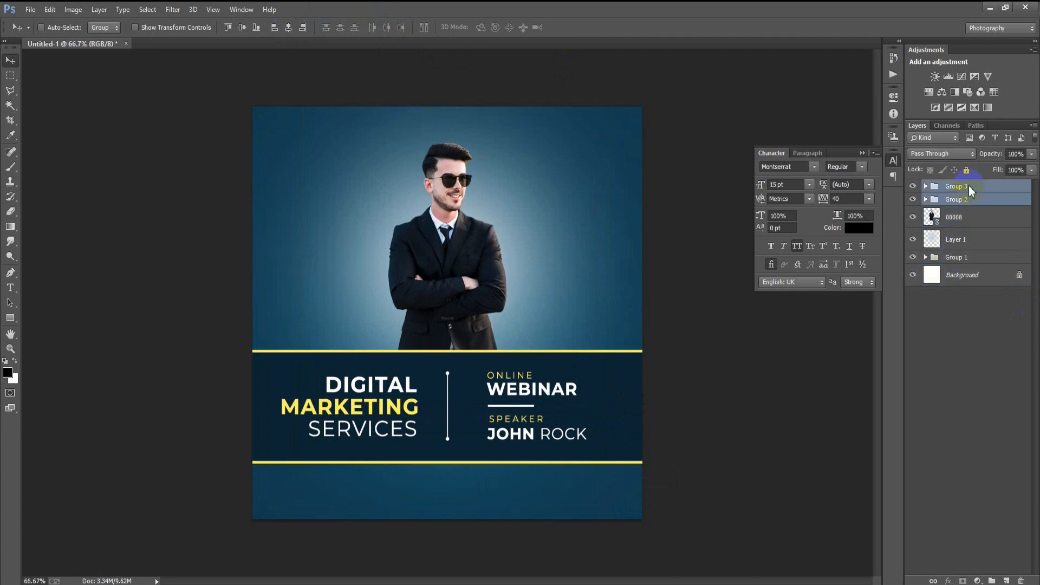
pyautogui.press('Up')
pyautogui.press('Up')
pyautogui.press('Up')
pyautogui.press('Down')
pyautogui.press('Down')
pyautogui.press('Up')
pyautogui.press('Down')
pyautogui.press('Up')
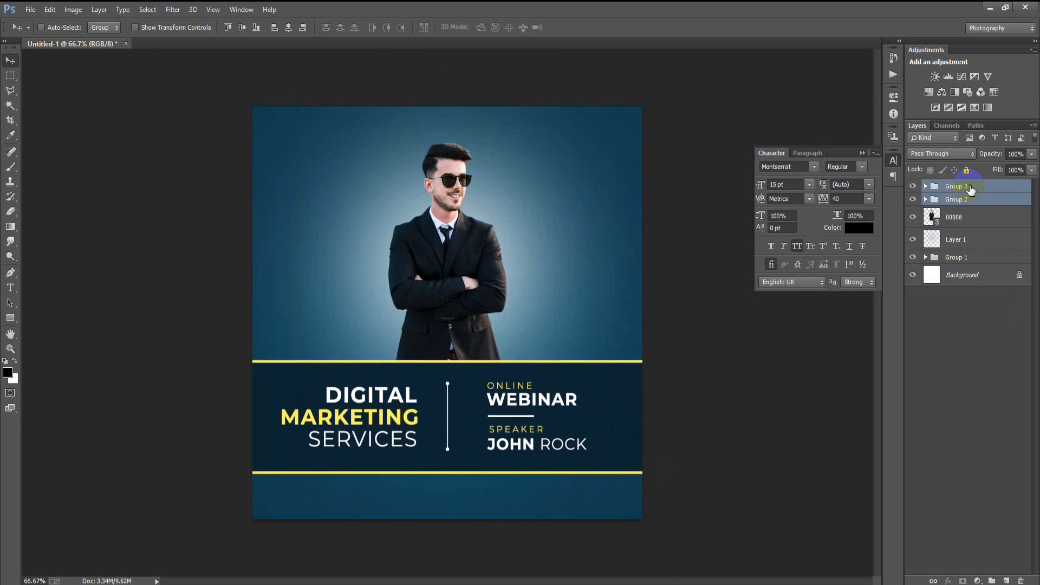
# Rasterize the businessman layer and place the linked glowing ring image 00001 around his torso.
pyautogui.rightClick(982, 222)
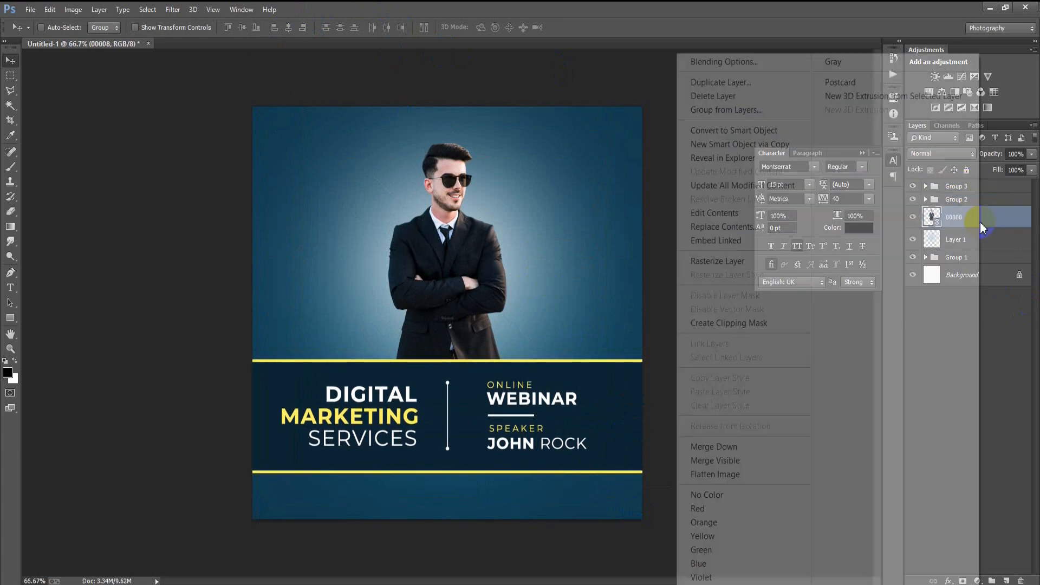
pyautogui.click(31, 9)
pyautogui.click(31, 9)
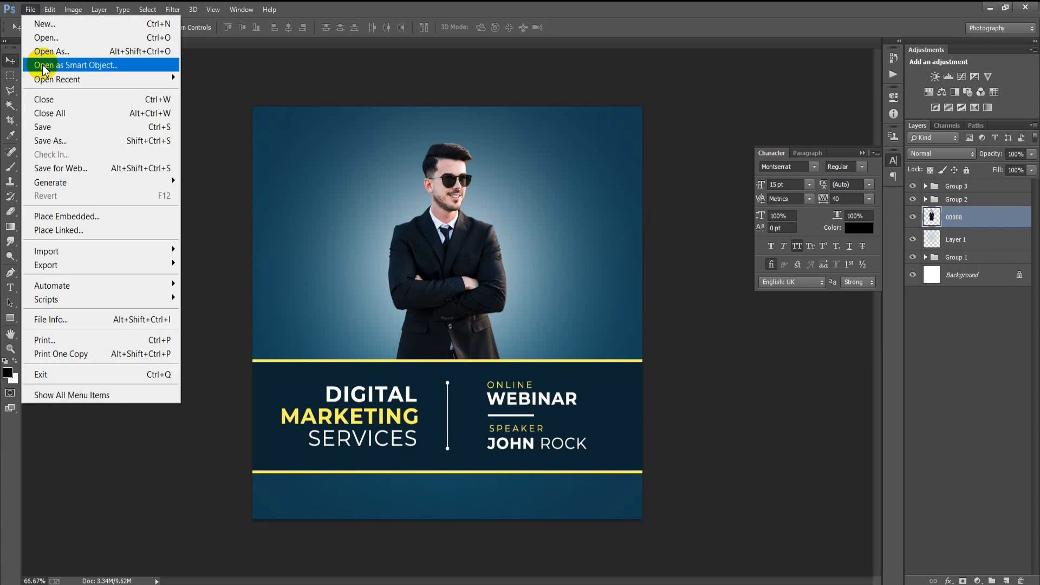
pyautogui.click(74, 227)
pyautogui.click(536, 135)
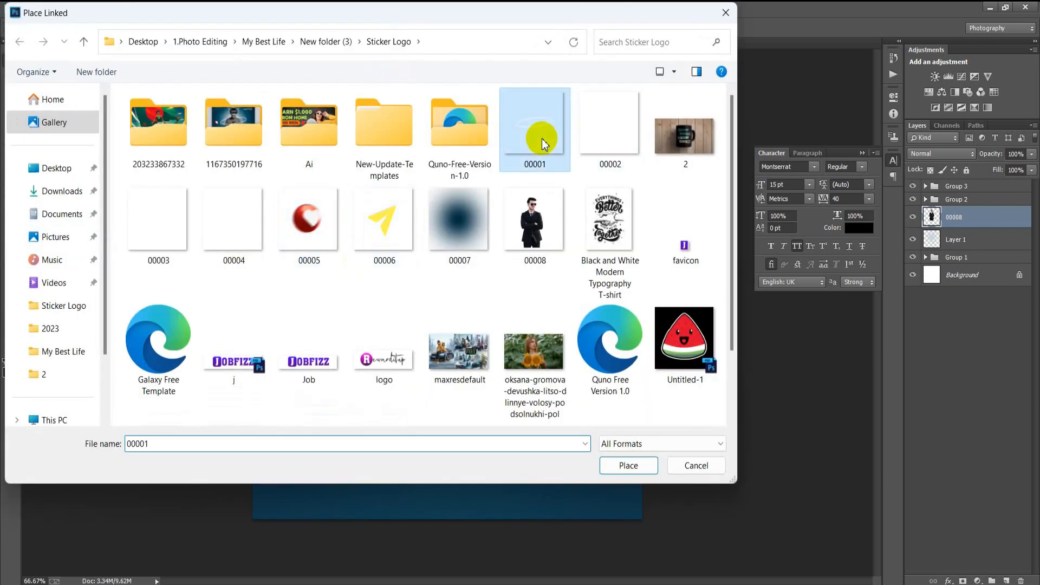
pyautogui.click(632, 469)
pyautogui.moveTo(544, 336); pyautogui.dragTo(545, 316)
pyautogui.click(404, 27)
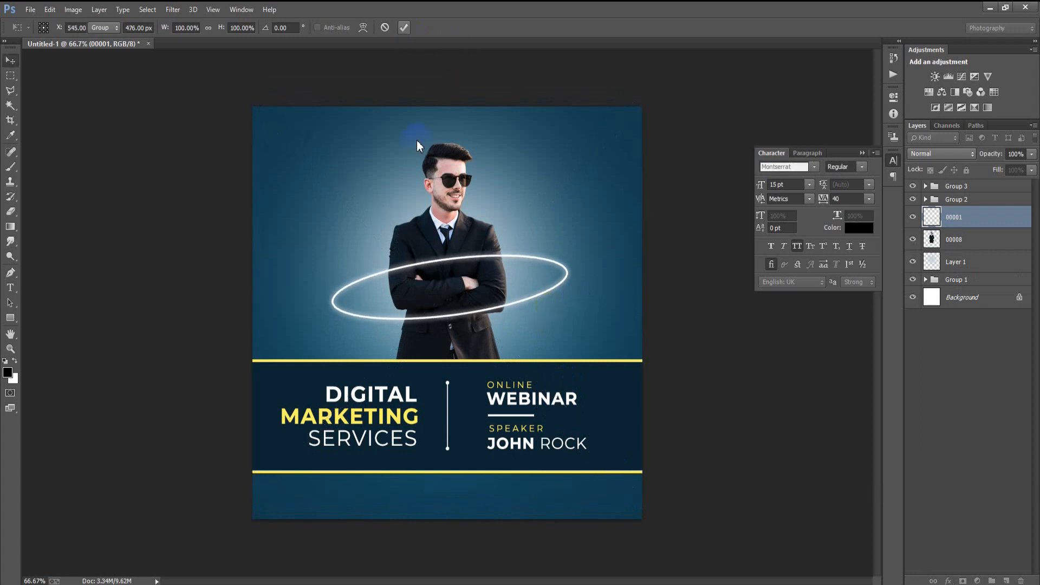
pyautogui.moveTo(502, 271); pyautogui.dragTo(501, 274)
# Rasterize the ring layer and brush out its rear arc across the man's chest on a new layer mask.
pyautogui.rightClick(985, 217)
pyautogui.click(744, 260)
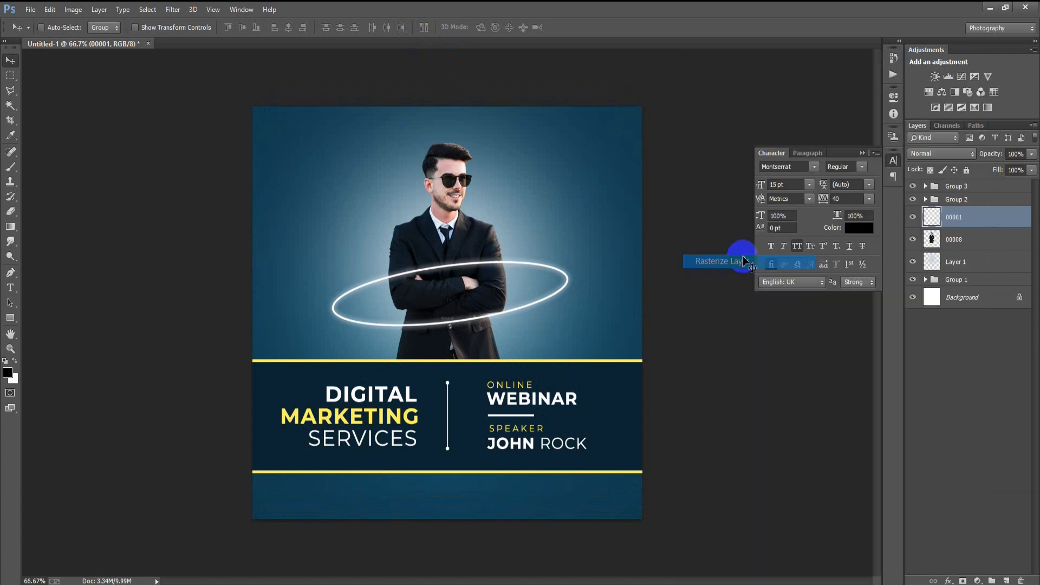
pyautogui.click(962, 580)
pyautogui.click(10, 166)
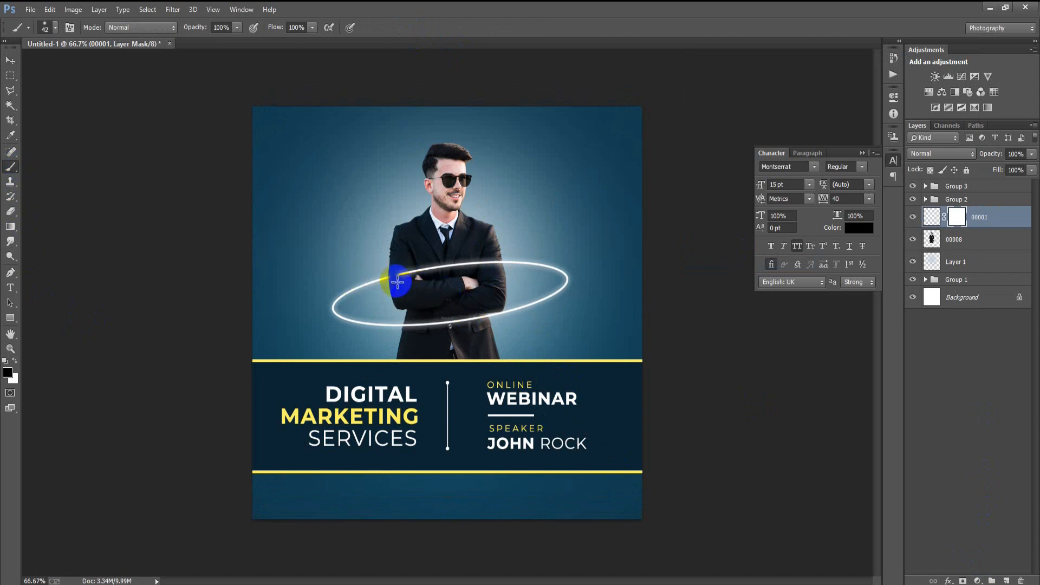
pyautogui.moveTo(405, 275); pyautogui.dragTo(486, 264)
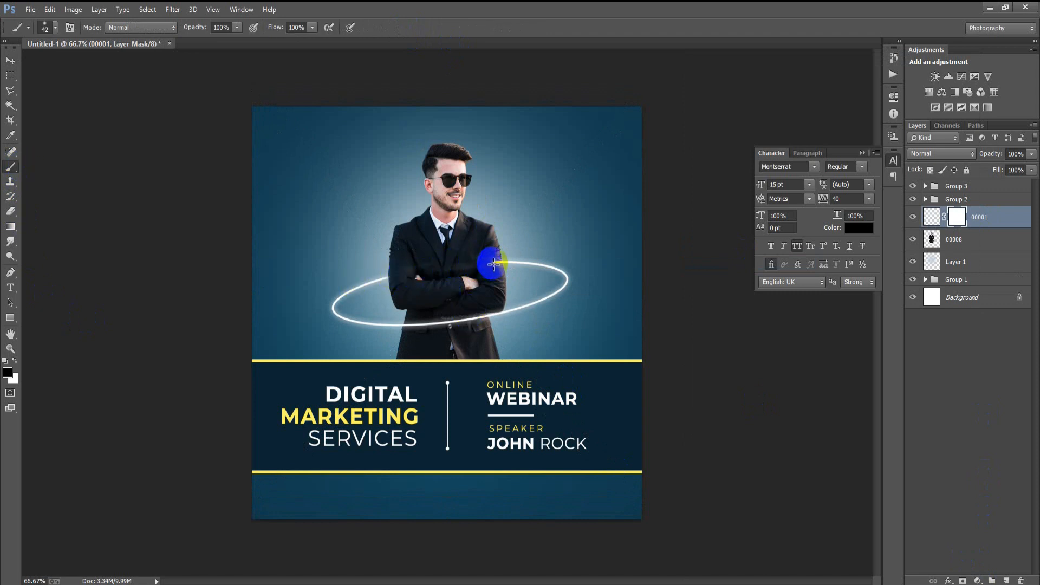
pyautogui.moveTo(499, 267)
pyautogui.mouseDown()
pyautogui.moveTo(416, 275)
pyautogui.moveTo(431, 269)
pyautogui.moveTo(412, 287)
pyautogui.moveTo(413, 271)
pyautogui.moveTo(434, 268)
pyautogui.moveTo(396, 279)
pyautogui.moveTo(485, 272)
pyautogui.mouseUp()
pyautogui.click(19, 62)
# Place the linked image 00002 as a reduced set of glowing rings around the top of the man's head and rasterize it.
pyautogui.click(31, 9)
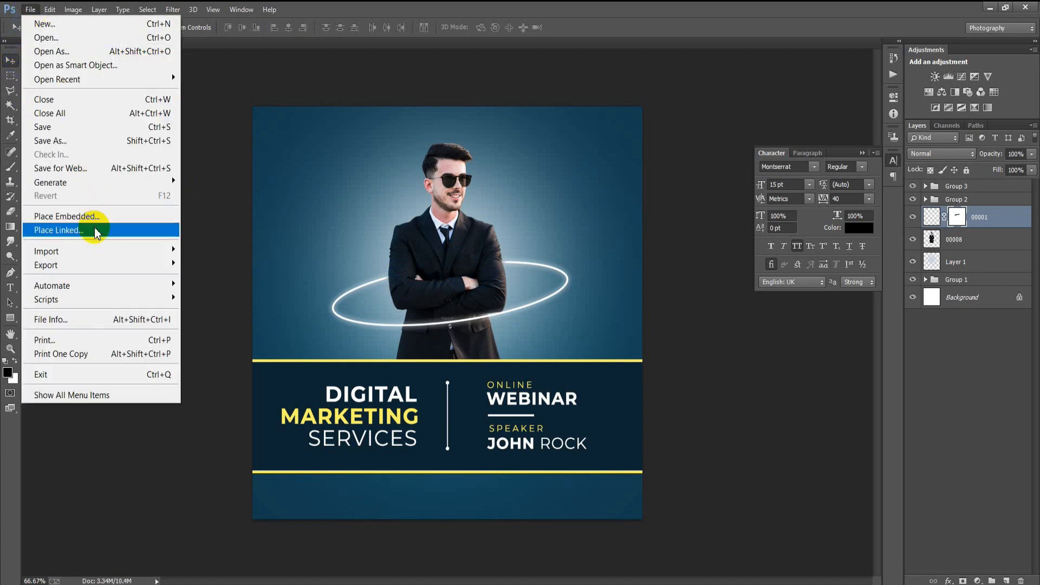
pyautogui.click(115, 232)
pyautogui.click(608, 138)
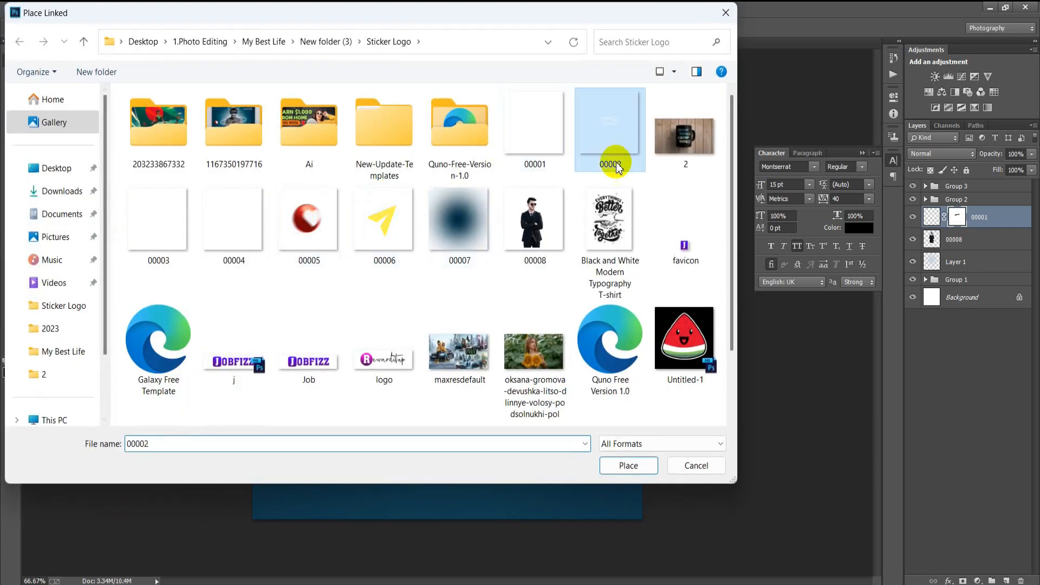
pyautogui.click(628, 465)
pyautogui.moveTo(513, 281); pyautogui.dragTo(515, 153)
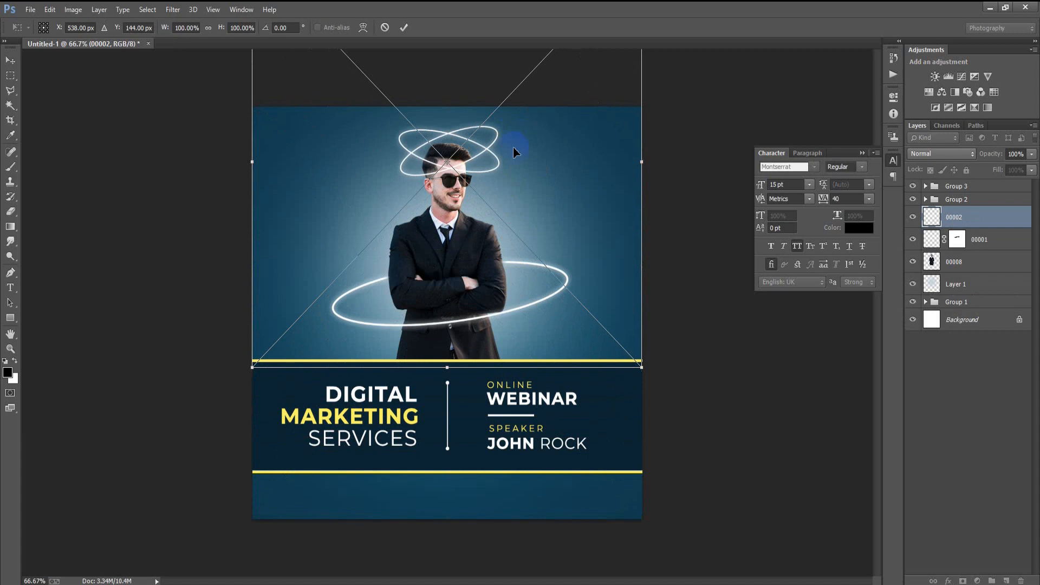
pyautogui.moveTo(648, 372); pyautogui.dragTo(603, 313)
pyautogui.click(404, 29)
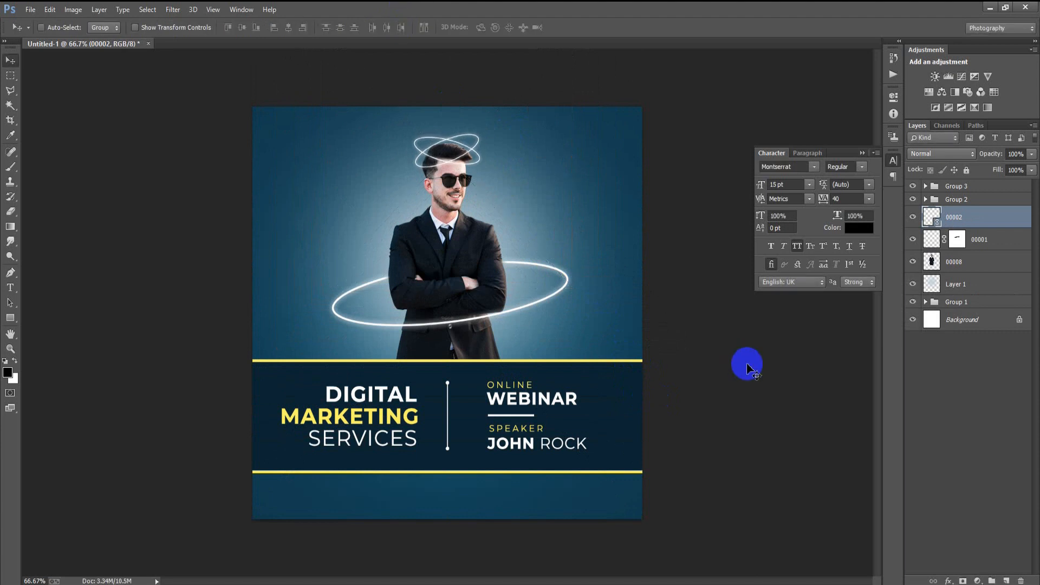
pyautogui.rightClick(985, 229)
pyautogui.click(709, 260)
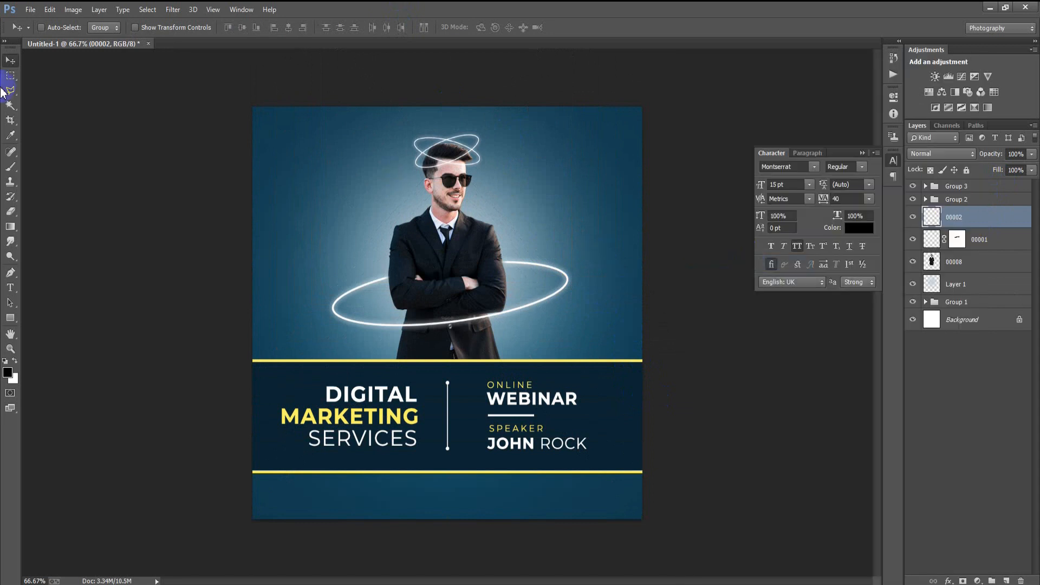
# Place the linked polygon outline 00004, shrink it to a tiny shape, and position it on the blue background beside the man's left-hand shoulder.
pyautogui.click(30, 10)
pyautogui.click(84, 228)
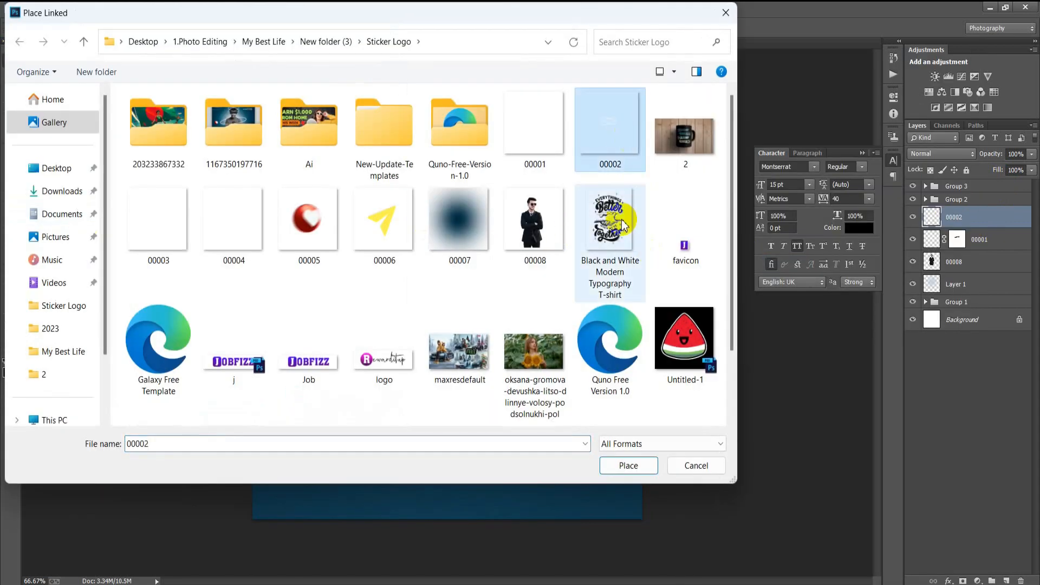
pyautogui.click(233, 222)
pyautogui.click(628, 465)
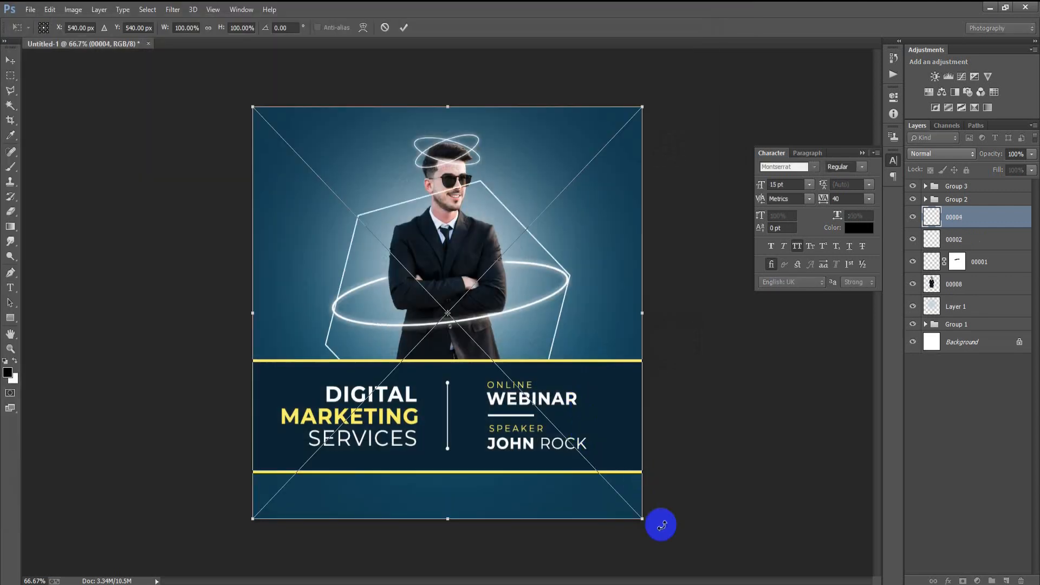
pyautogui.moveTo(642, 519); pyautogui.dragTo(467, 307)
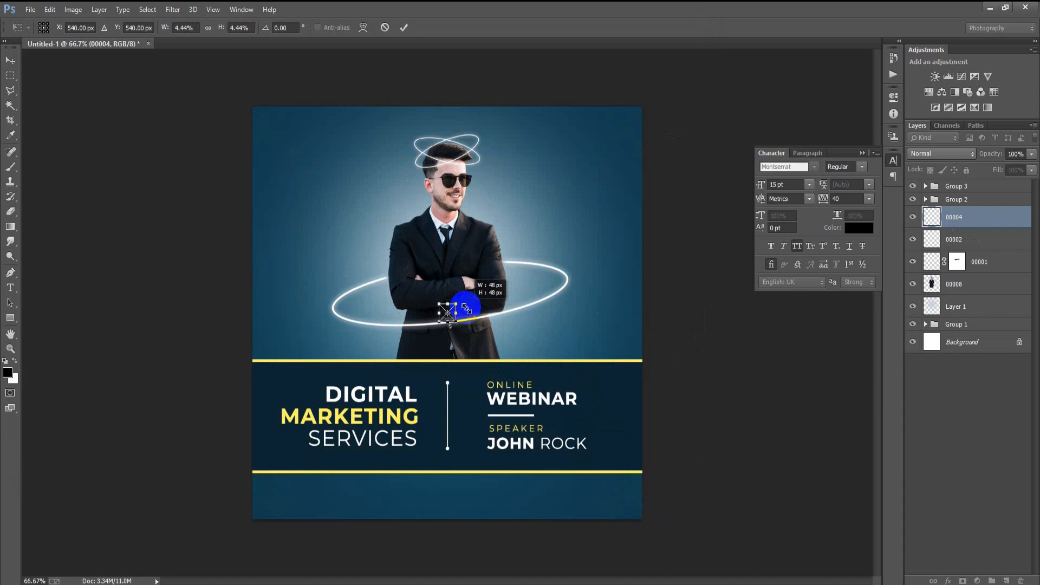
pyautogui.click(404, 27)
pyautogui.moveTo(447, 324); pyautogui.dragTo(297, 260)
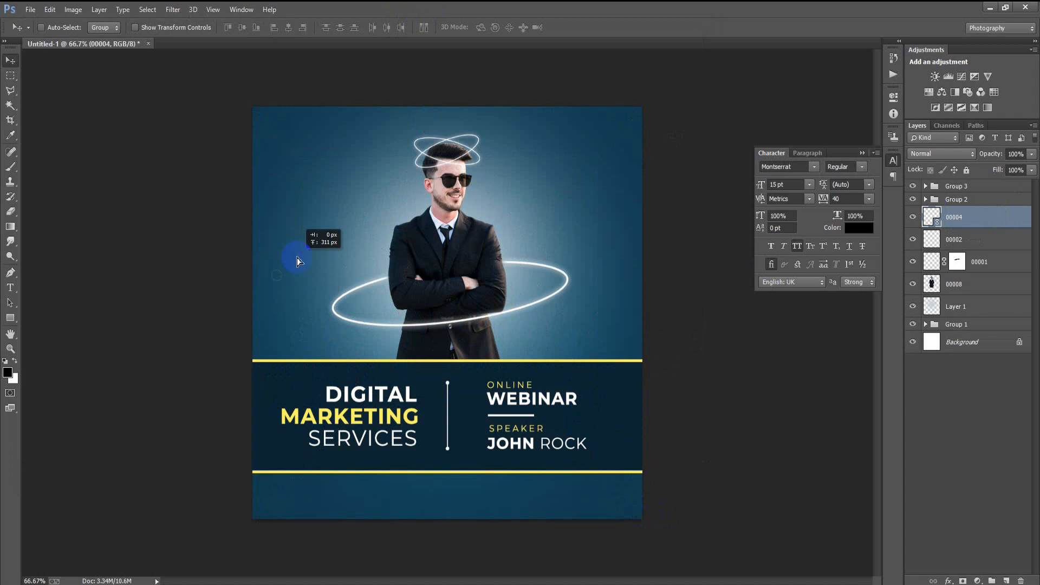
pyautogui.moveTo(320, 210); pyautogui.dragTo(345, 202)
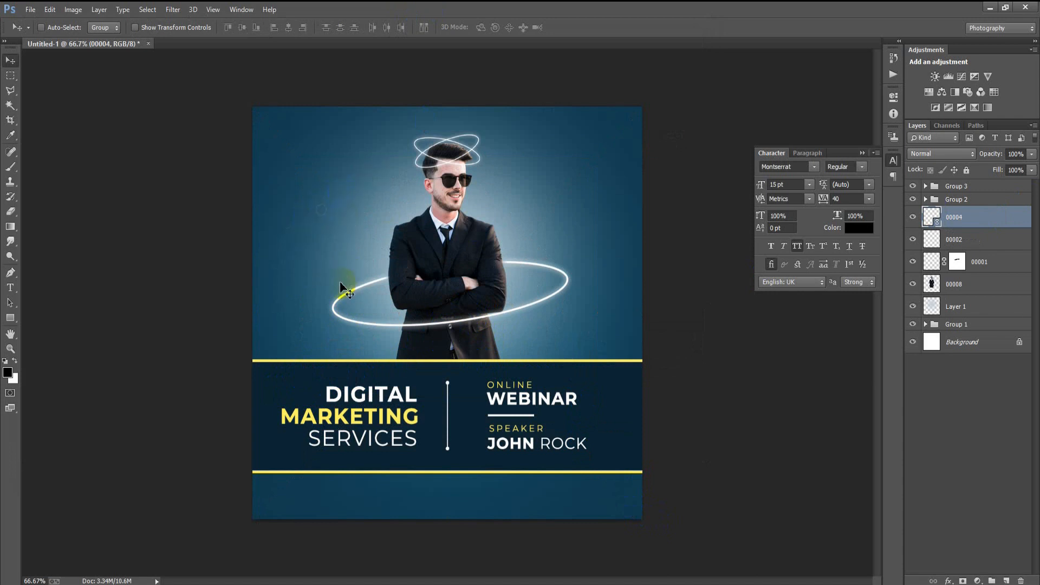
# Duplicate the tiny polygon outline to the opposite side of the man and rasterize both outline layers.
pyautogui.moveTo(544, 208); pyautogui.dragTo(569, 204)
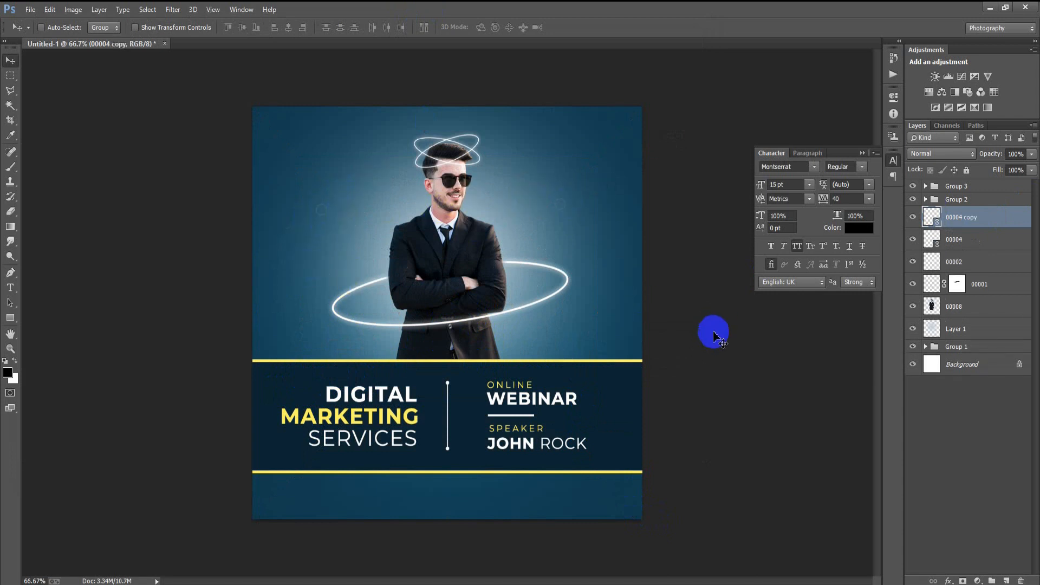
pyautogui.keyDown('ctrl'); pyautogui.click(979, 247); pyautogui.keyUp('ctrl')
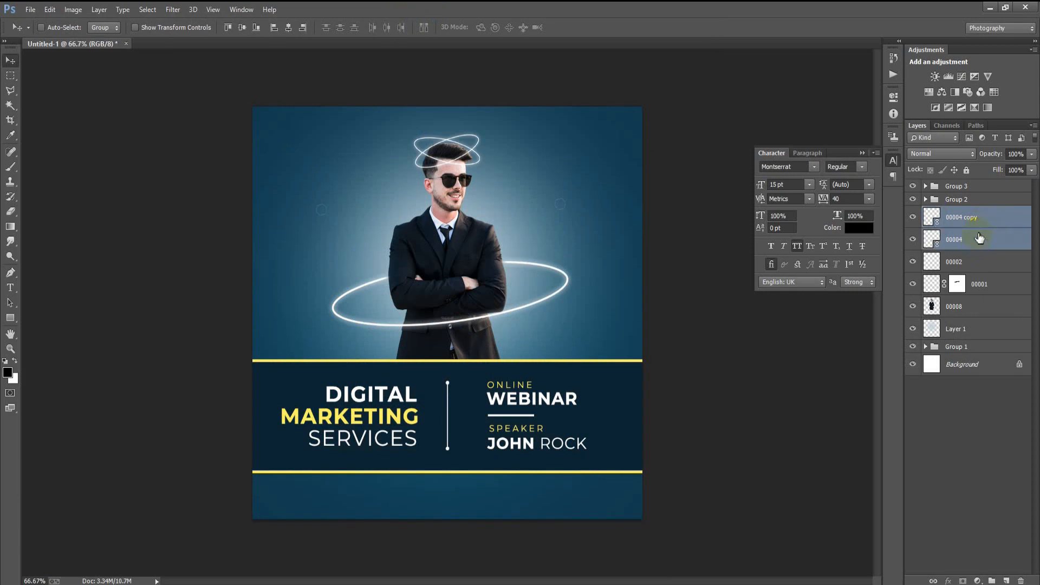
pyautogui.rightClick(978, 247)
pyautogui.click(719, 263)
# Place the linked heart ball image 00005 scaled to about 20% on the blue area left of the man.
pyautogui.click(30, 9)
pyautogui.click(165, 225)
pyautogui.doubleClick(307, 219)
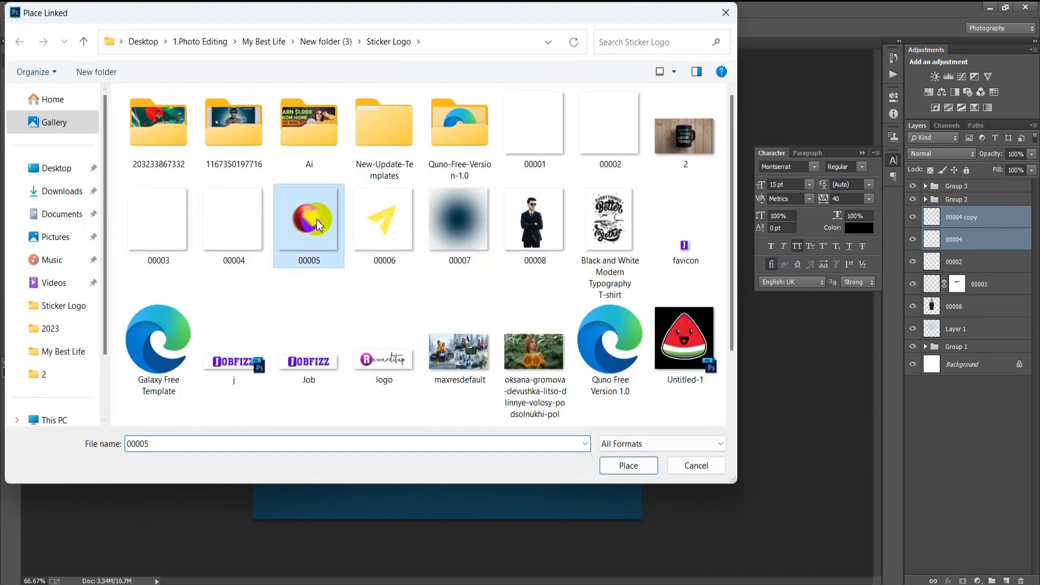
pyautogui.moveTo(644, 520); pyautogui.dragTo(499, 351)
pyautogui.moveTo(460, 318); pyautogui.dragTo(329, 284)
pyautogui.moveTo(349, 324); pyautogui.dragTo(343, 317)
# Duplicate the heart ball to the right of the man, flip the copy horizontally, and adjust its position above the band.
pyautogui.moveTo(334, 283); pyautogui.dragTo(612, 322)
pyautogui.click(404, 28)
pyautogui.hotkey('ctrl', 't')
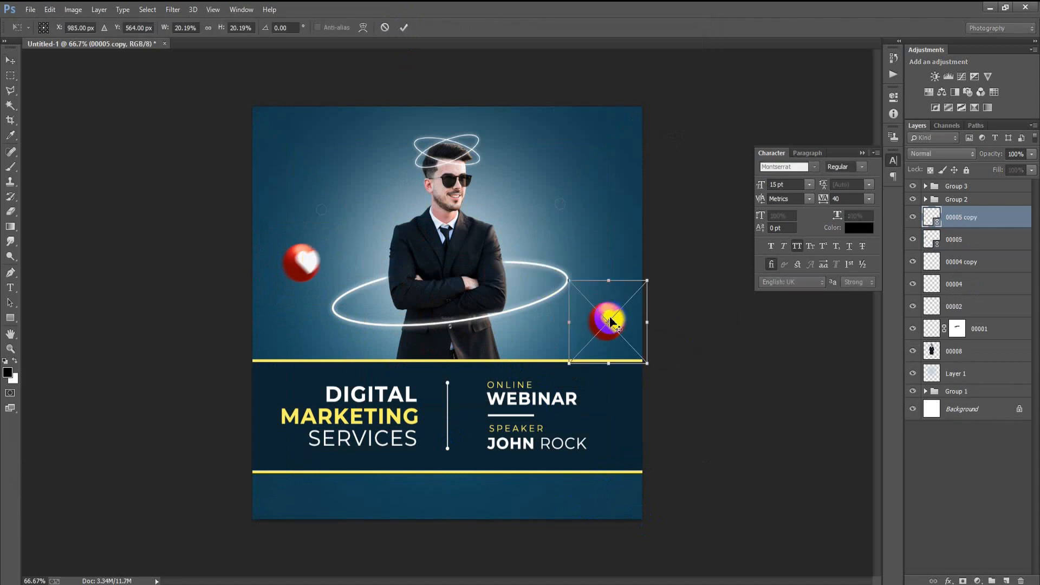
pyautogui.rightClick(611, 321)
pyautogui.click(673, 509)
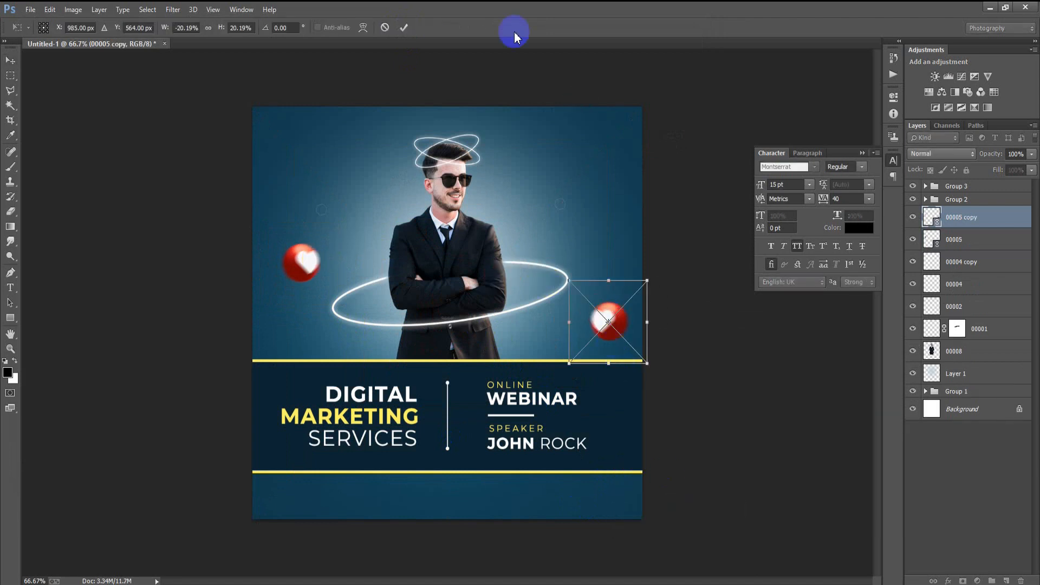
pyautogui.click(408, 29)
pyautogui.moveTo(613, 319); pyautogui.dragTo(583, 323)
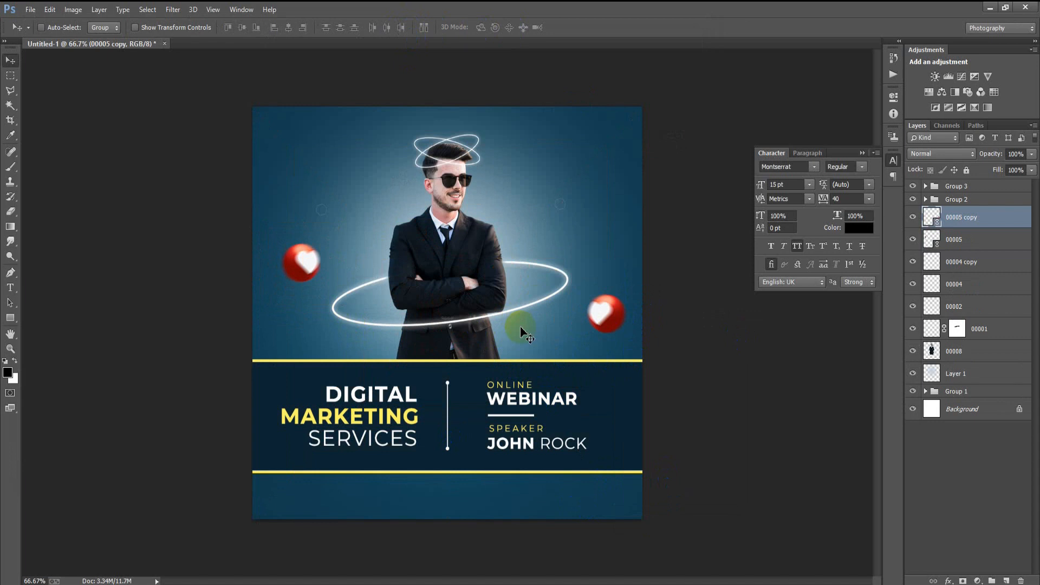
# Group all layers from Layer 1 up to 00005 copy into one group.
pyautogui.click(968, 264)
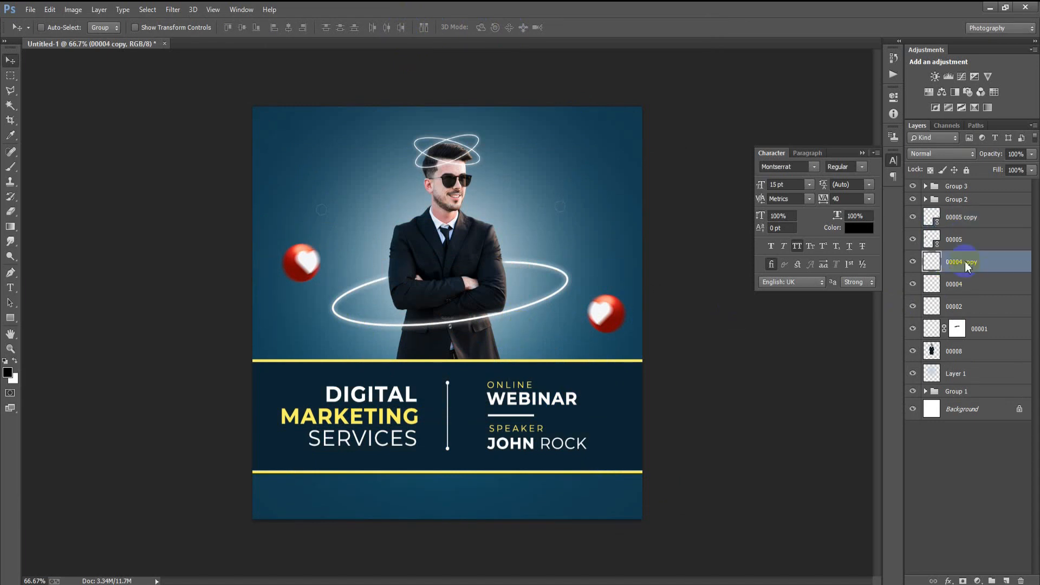
pyautogui.click(959, 220)
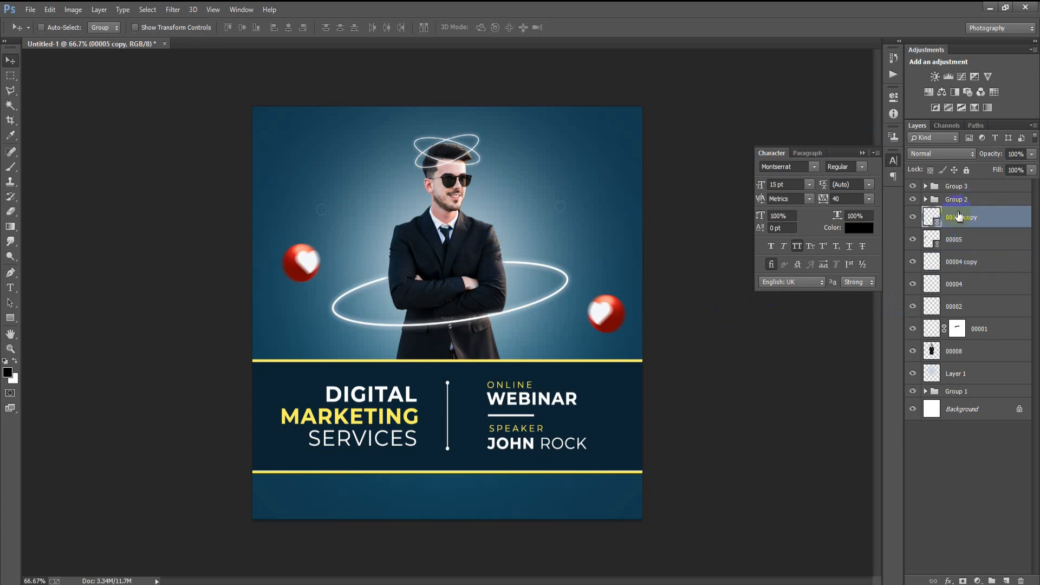
pyautogui.keyDown('shift'); pyautogui.click(953, 373); pyautogui.keyUp('shift')
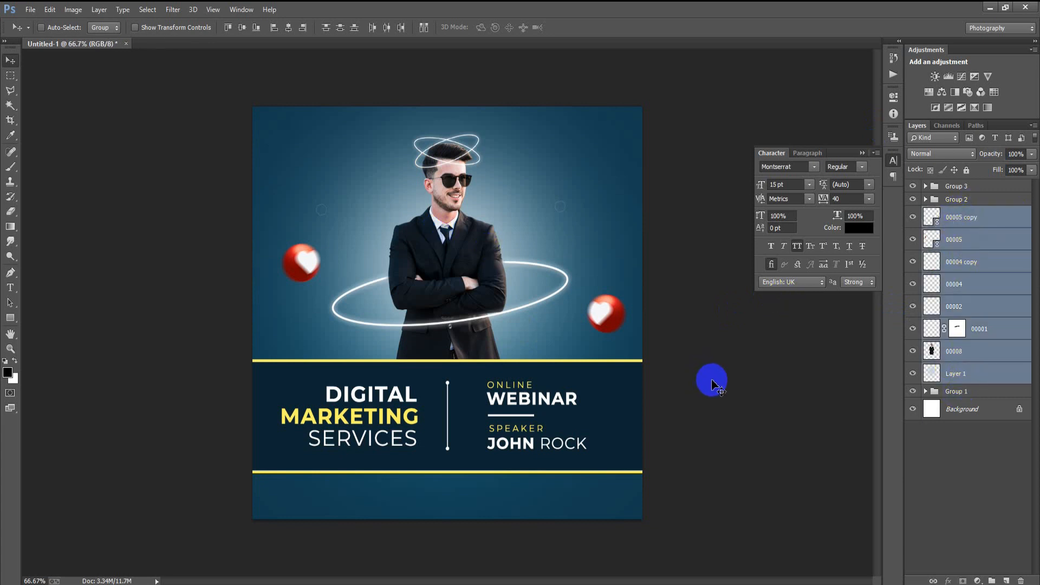
pyautogui.hotkey('ctrl', 'g')
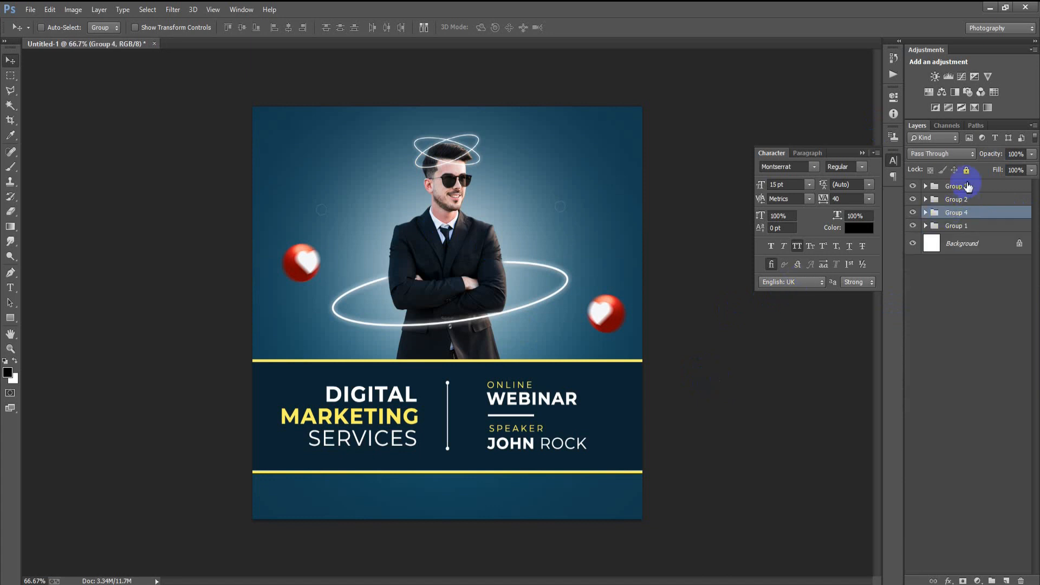
# Place the linked polygon outline 00004 above Group 3, shrink it onto the text band beside the divider, and group it with a duplicate.
pyautogui.click(968, 187)
pyautogui.click(30, 9)
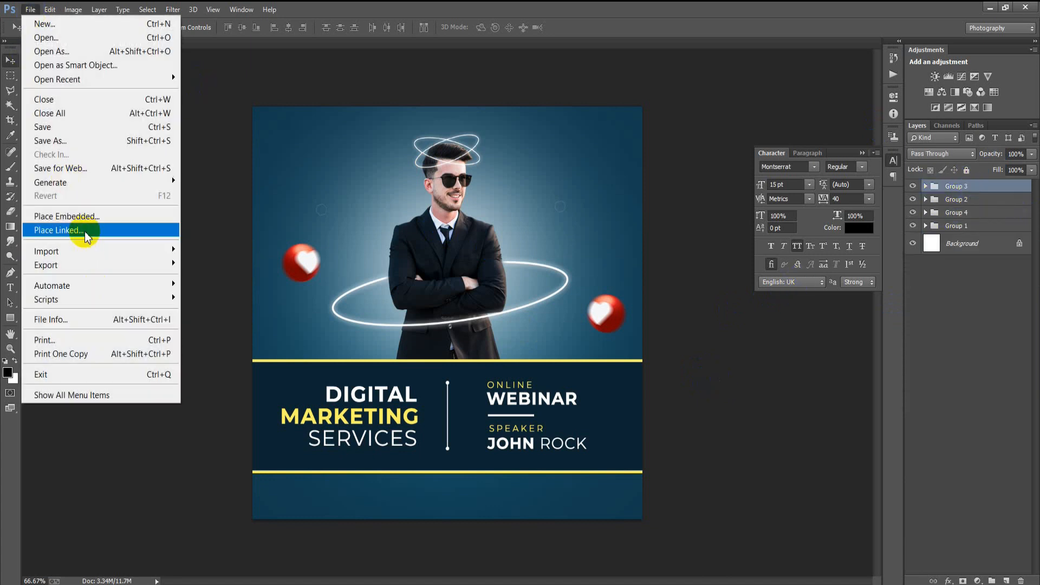
pyautogui.click(85, 233)
pyautogui.click(238, 225)
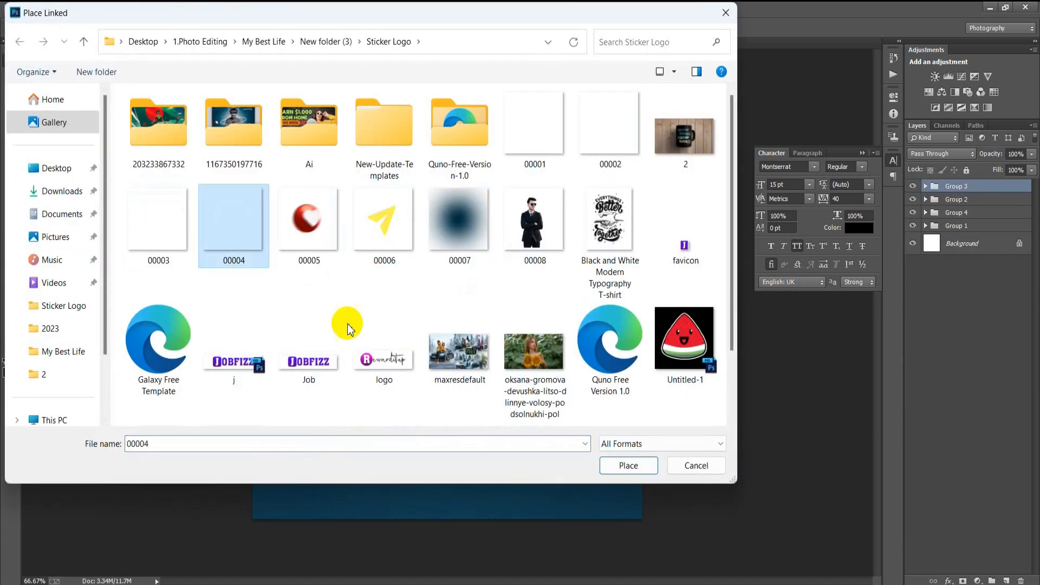
pyautogui.click(627, 466)
pyautogui.moveTo(639, 518); pyautogui.dragTo(469, 396)
pyautogui.press('Return')
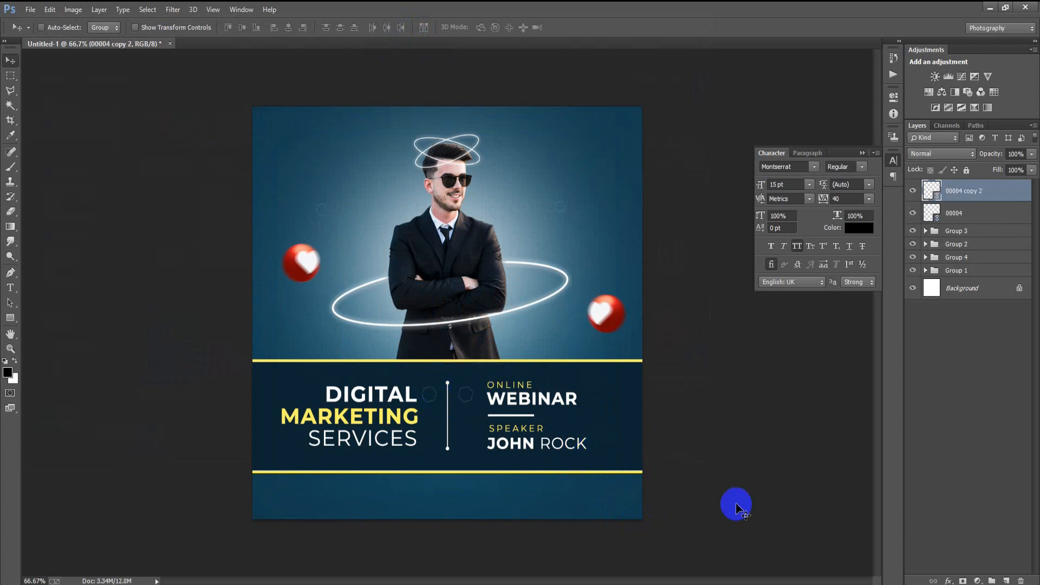
pyautogui.keyDown('shift'); pyautogui.click(982, 210); pyautogui.keyUp('shift')
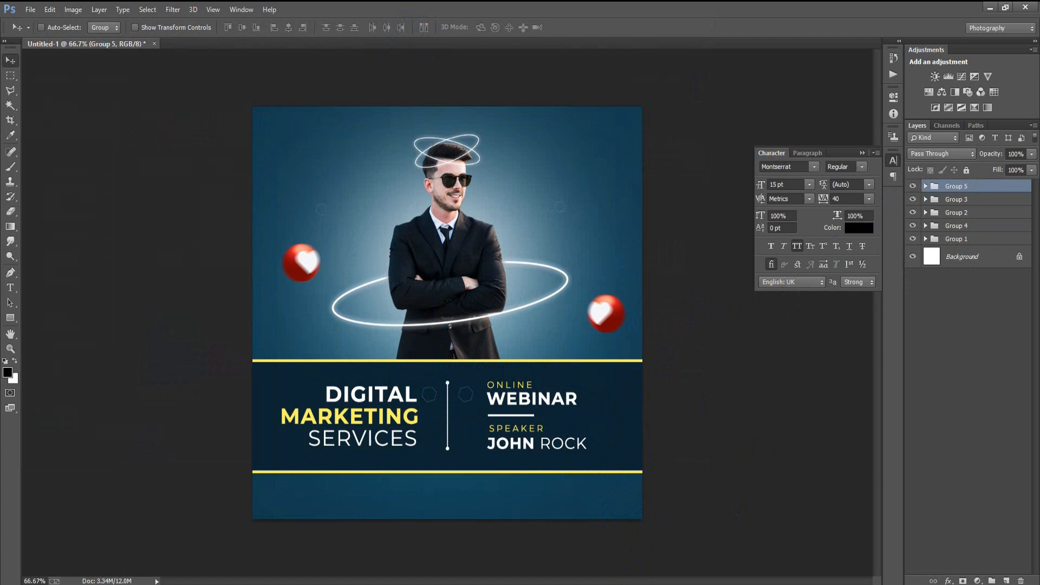
# Draw a rounded rectangle about 295 × 112 px near the graphic's upper-left corner and set its corner radii to 56 px.
pyautogui.click(1006, 581)
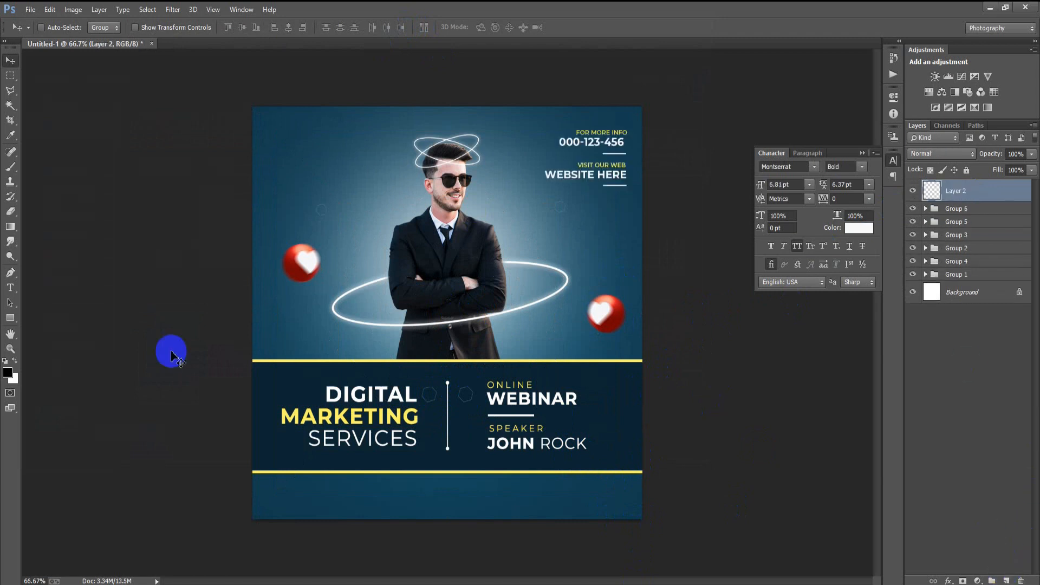
pyautogui.moveTo(10, 318); pyautogui.dragTo(47, 337)
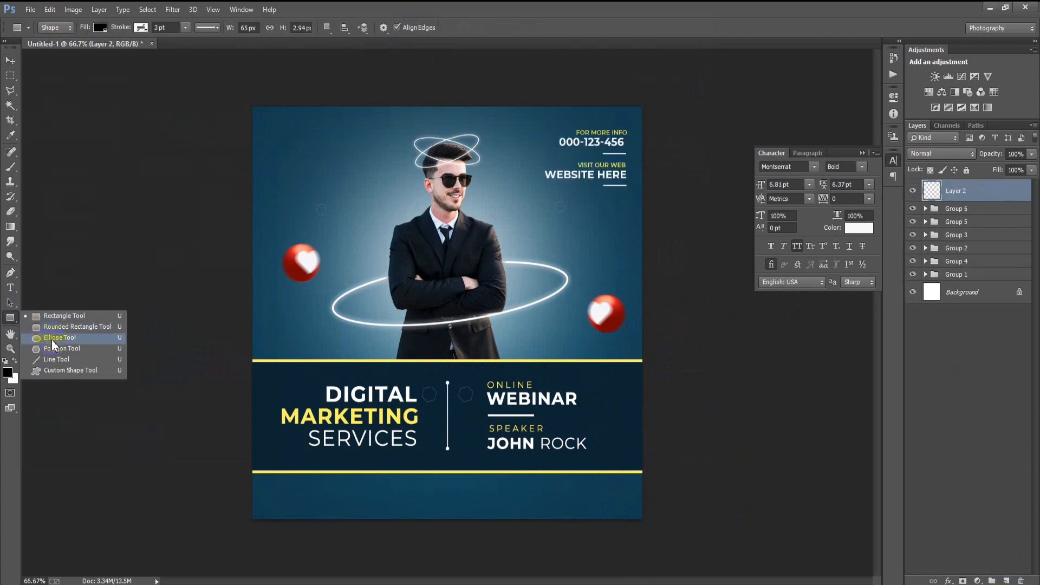
pyautogui.click(54, 329)
pyautogui.moveTo(250, 131); pyautogui.dragTo(357, 173)
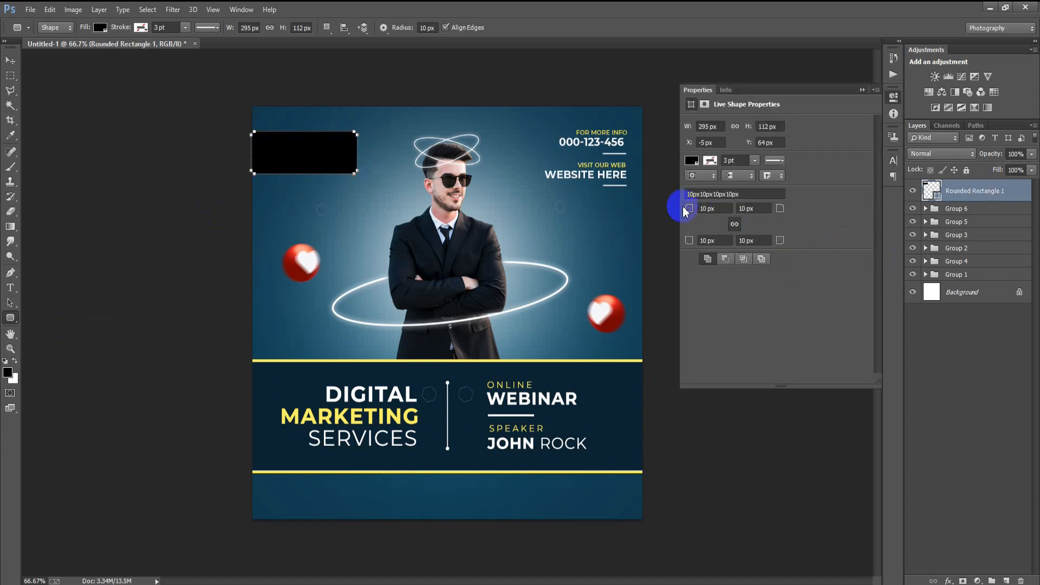
pyautogui.moveTo(689, 210); pyautogui.dragTo(728, 207)
# Give the rounded rectangle no fill and a white 0.74 pt stroke, and shift it partly past the canvas's left edge.
pyautogui.click(101, 28)
pyautogui.click(57, 55)
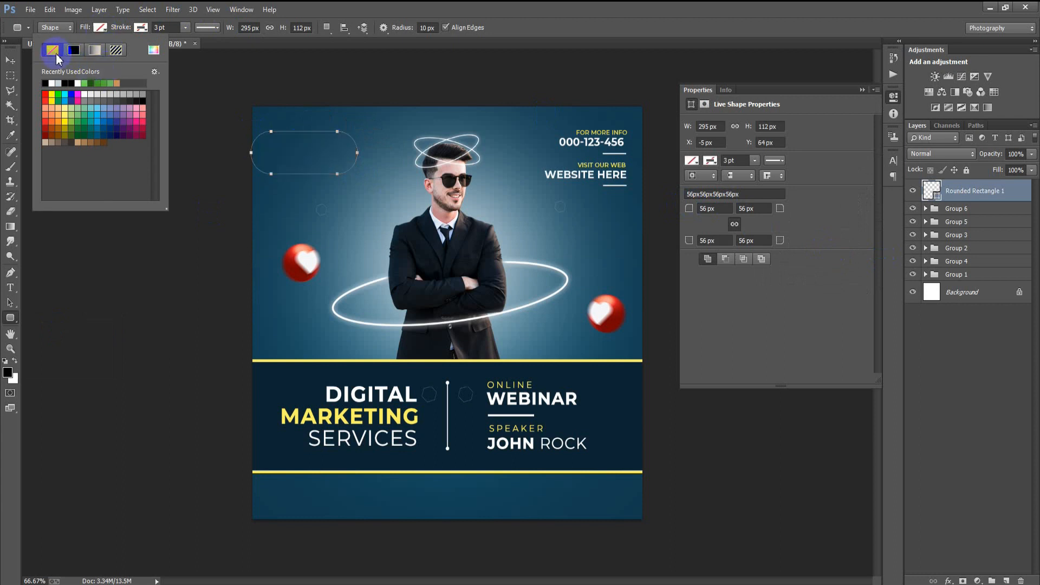
pyautogui.click(141, 27)
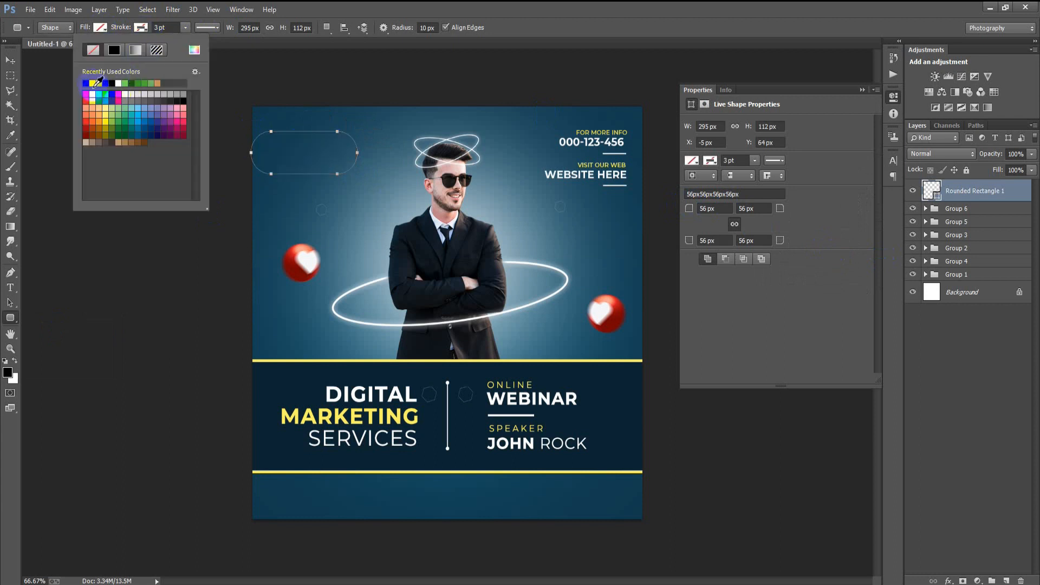
pyautogui.click(97, 84)
pyautogui.click(186, 28)
pyautogui.moveTo(183, 42); pyautogui.dragTo(183, 41)
pyautogui.click(10, 61)
pyautogui.moveTo(320, 161); pyautogui.dragTo(300, 156)
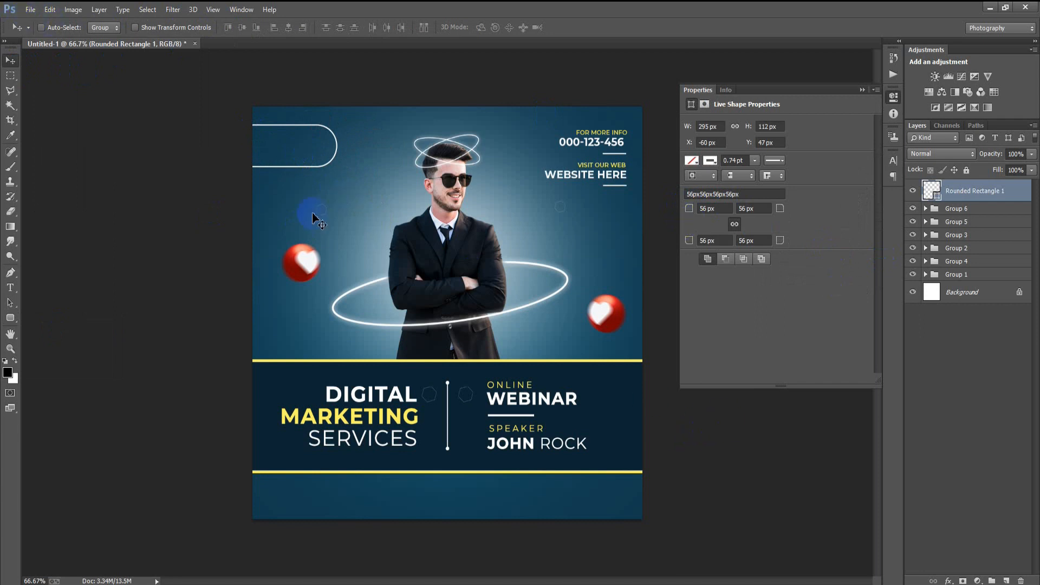
# Add the white text "Logo" inside the rounded outline and place a duplicate directly beneath it.
pyautogui.click(1006, 580)
pyautogui.click(11, 288)
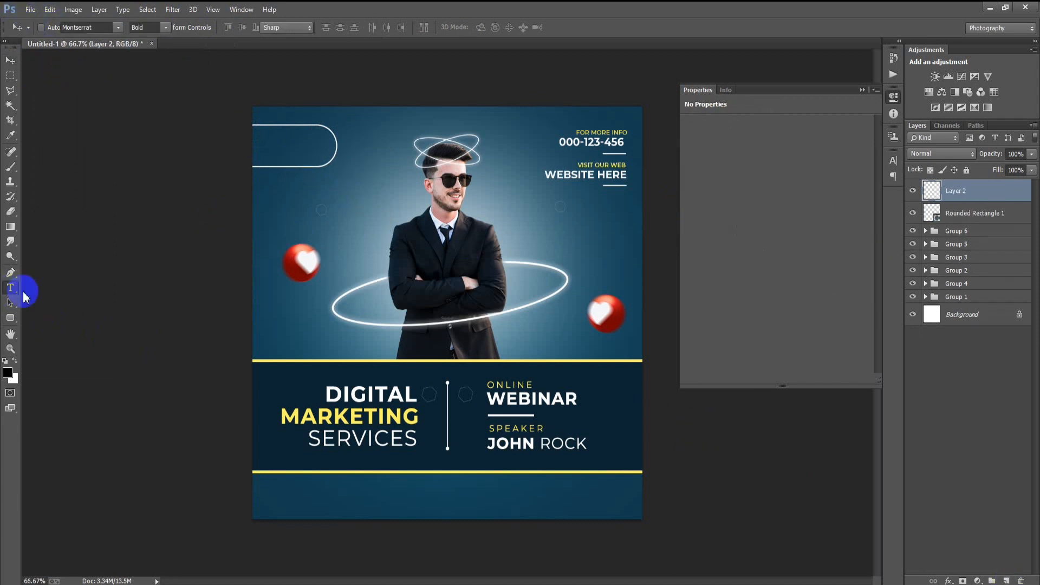
pyautogui.click(285, 326)
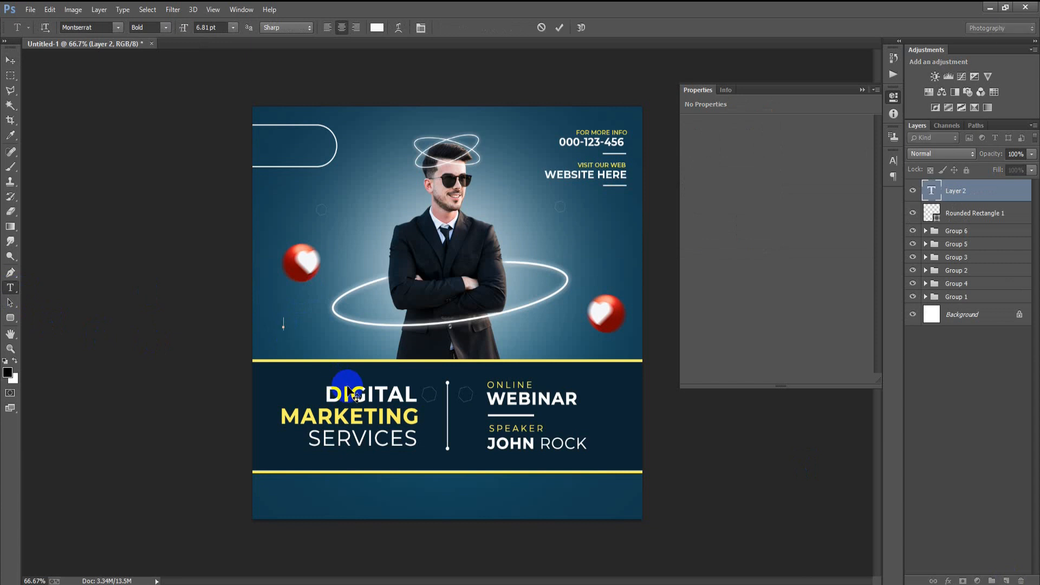
pyautogui.hotkey('ctrl', 'Return')
pyautogui.press('v')
pyautogui.moveTo(297, 313); pyautogui.dragTo(292, 153)
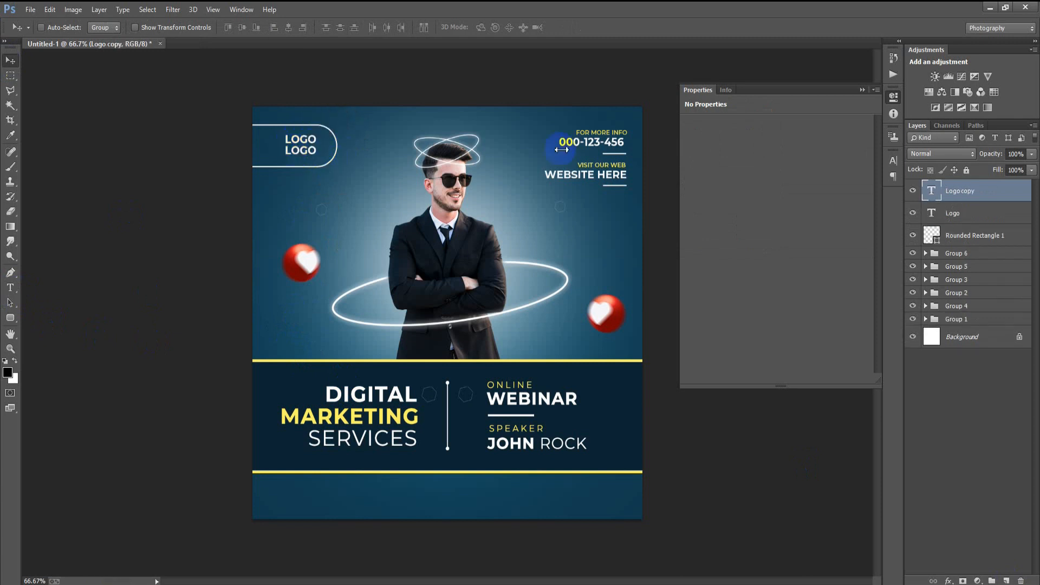
# Change the lower Logo text to "Tag Line" and set its font weight to Regular.
pyautogui.doubleClick(933, 191)
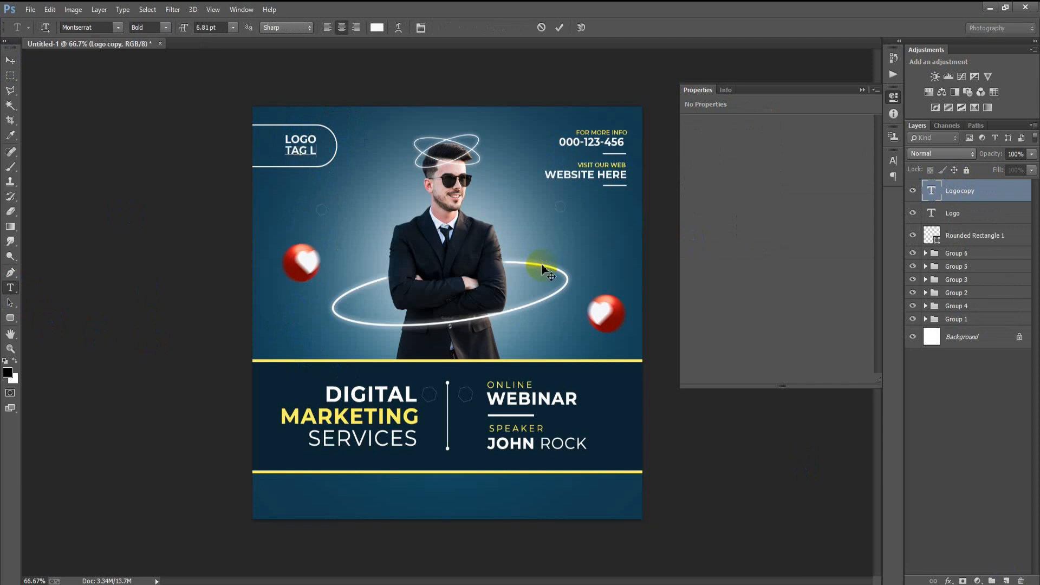
pyautogui.click(559, 27)
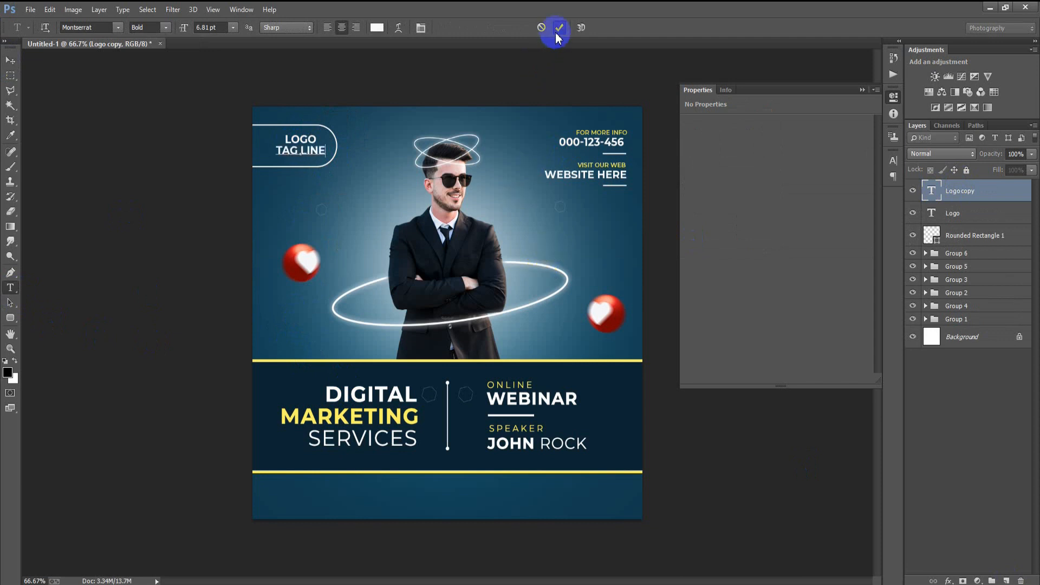
pyautogui.press('v')
pyautogui.click(862, 90)
pyautogui.click(894, 160)
pyautogui.click(846, 167)
pyautogui.click(861, 167)
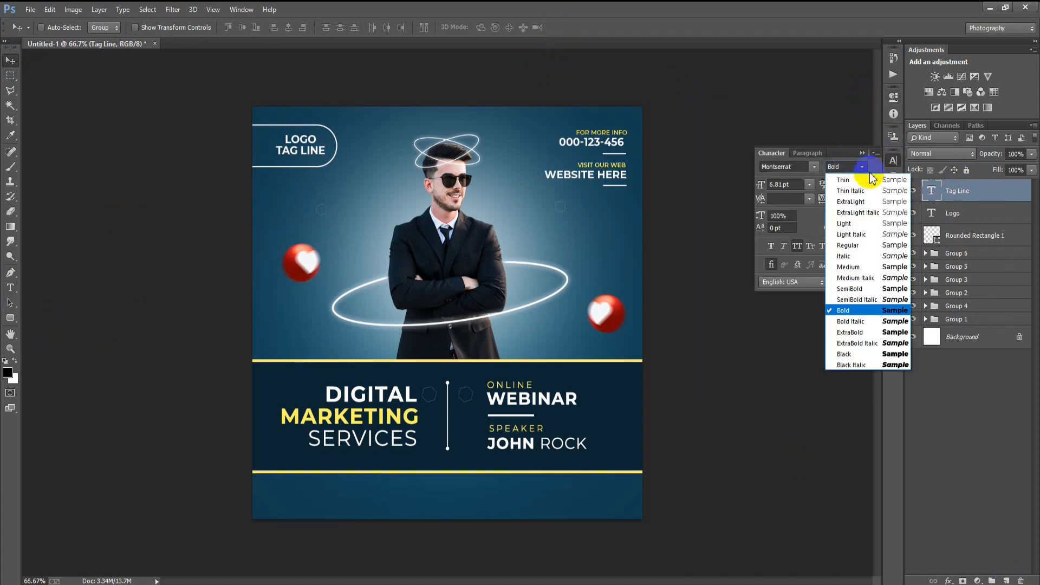
pyautogui.click(904, 244)
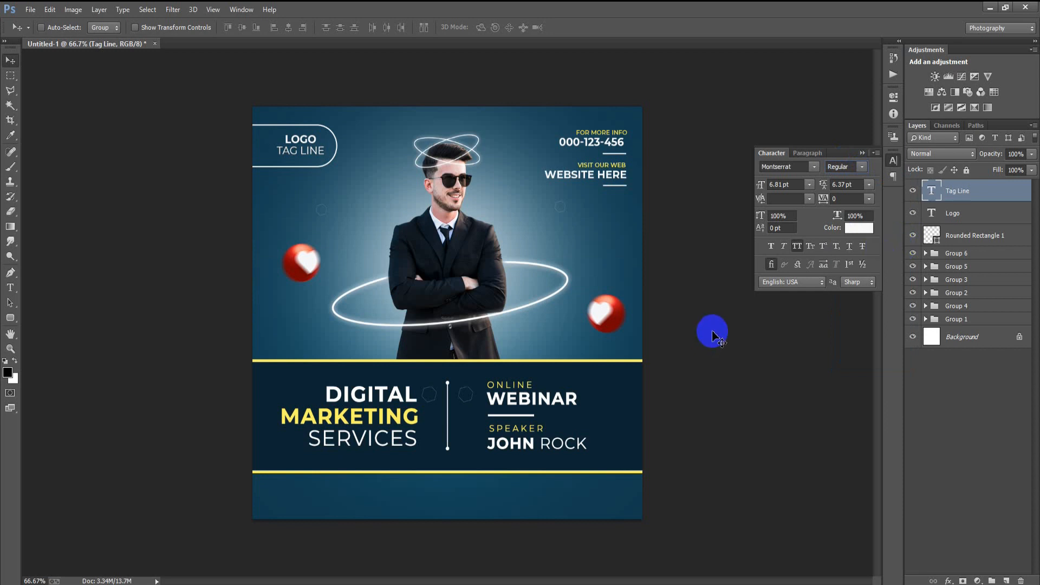
# Scale the Tag Line text down to about 62%.
pyautogui.hotkey('ctrl', 't')
pyautogui.moveTo(326, 157); pyautogui.dragTo(318, 156)
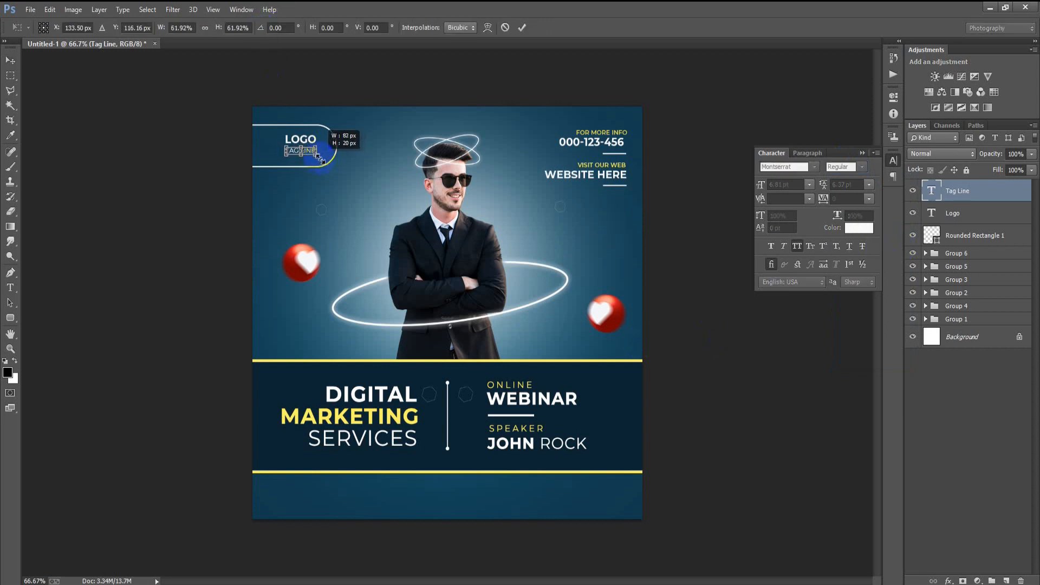
pyautogui.click(523, 28)
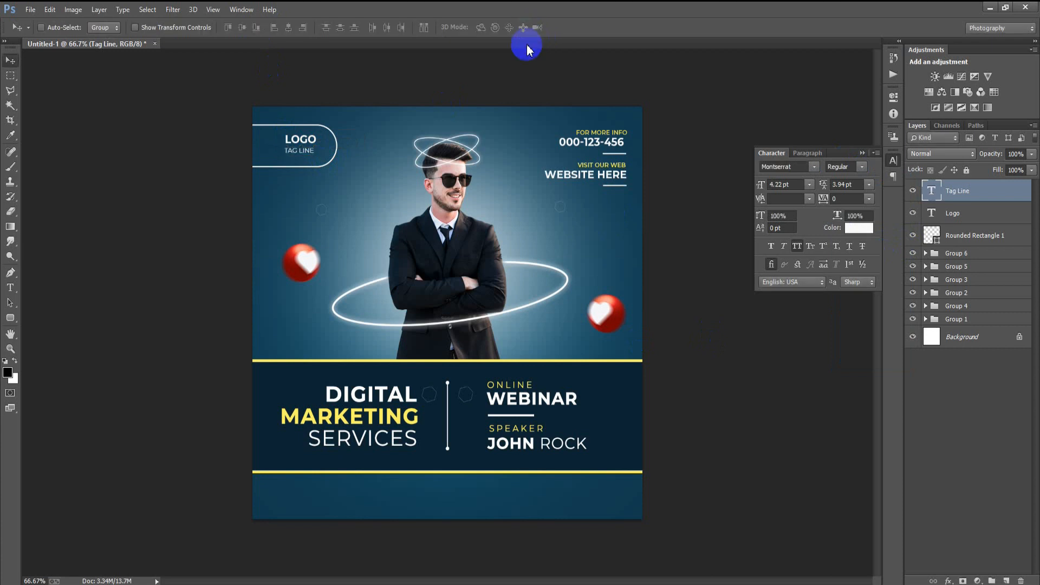
pyautogui.press('t')
pyautogui.hotkey('alt', 't')
pyautogui.hotkey('alt', 'v')
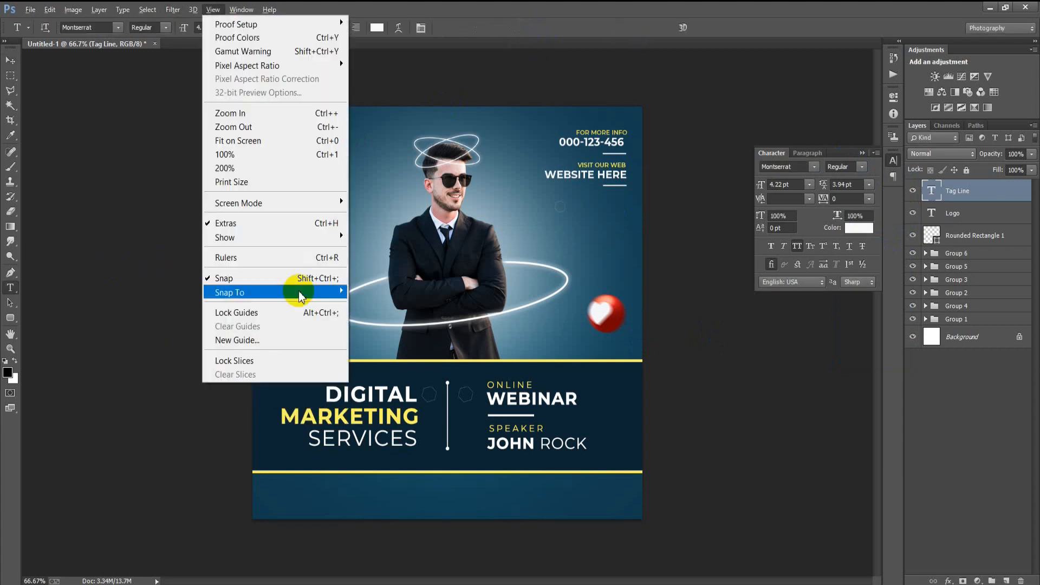
pyautogui.press('Escape')
# Shrink the Tag Line text slightly to 4.14 pt and nudge both logo texts down within the rounded outline.
pyautogui.hotkey('ctrl', 't')
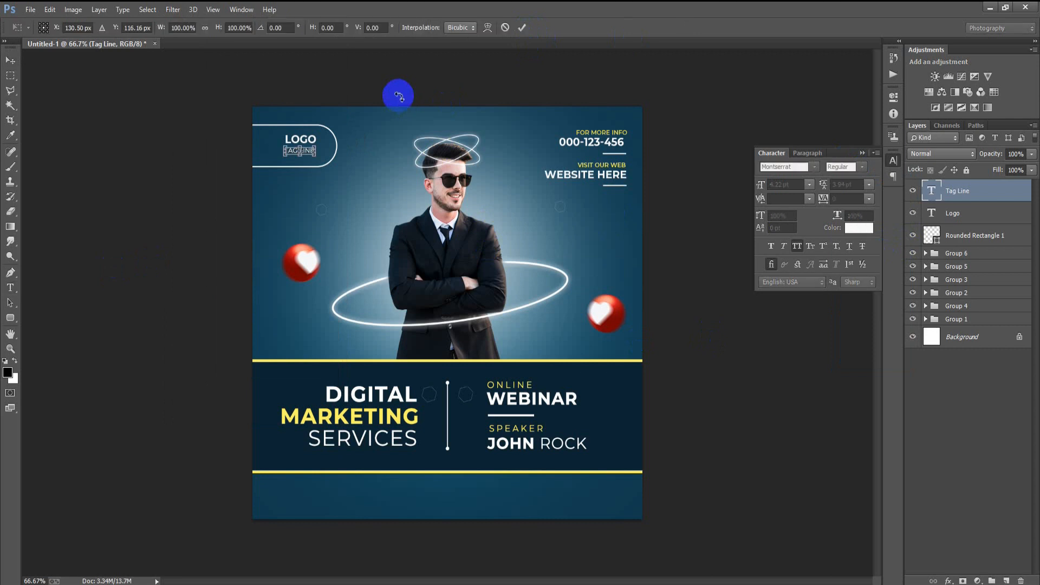
pyautogui.moveTo(318, 158); pyautogui.dragTo(322, 160)
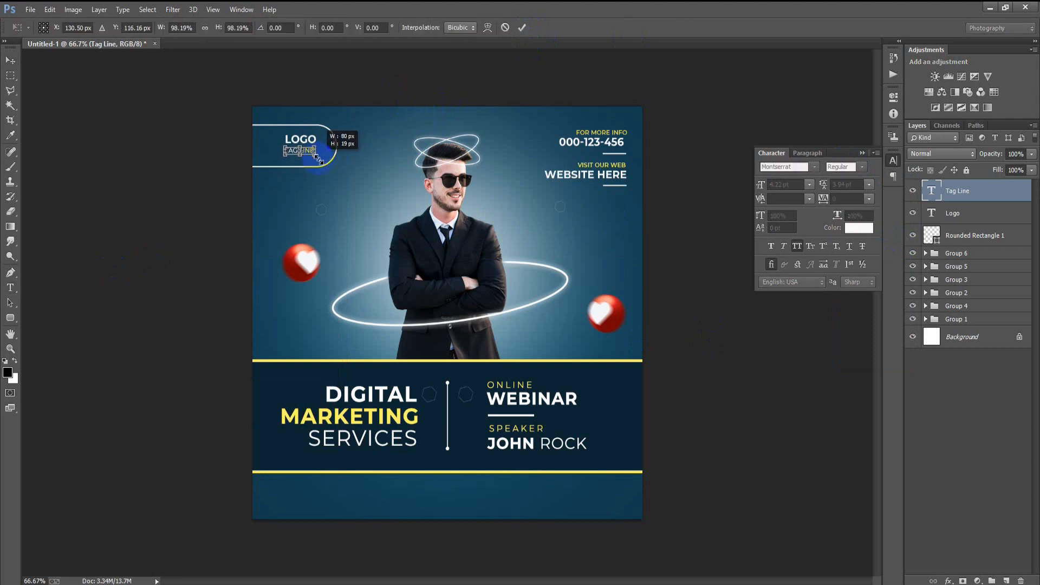
pyautogui.click(525, 27)
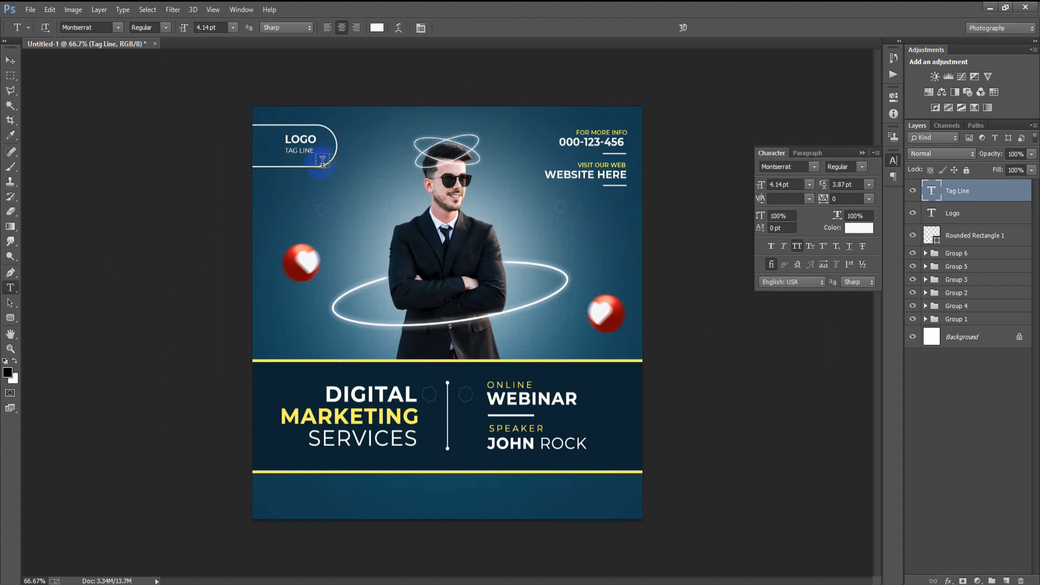
pyautogui.press('v')
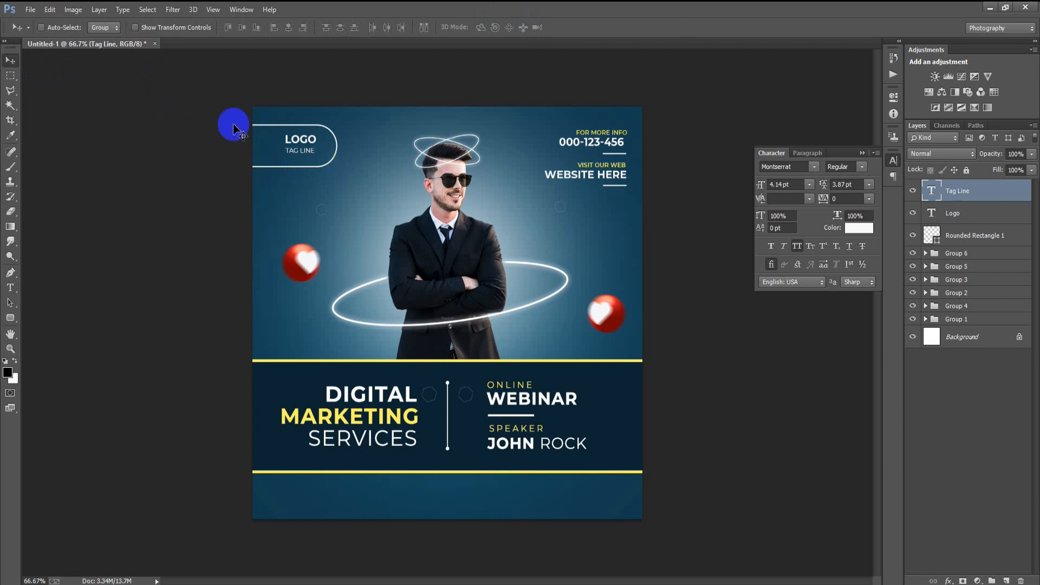
pyautogui.keyDown('shift'); pyautogui.click(988, 215); pyautogui.keyUp('shift')
pyautogui.hotkey('shift', 'Down')
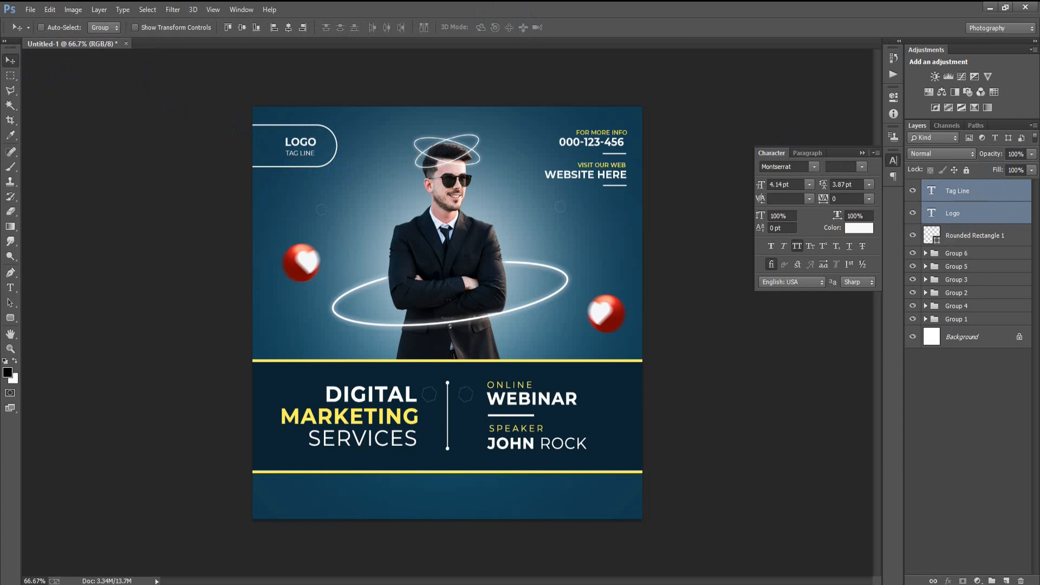
# Place the linked paper plane image 00006 scaled down inside the rounded outline, left of the logo text.
pyautogui.click(30, 9)
pyautogui.click(162, 226)
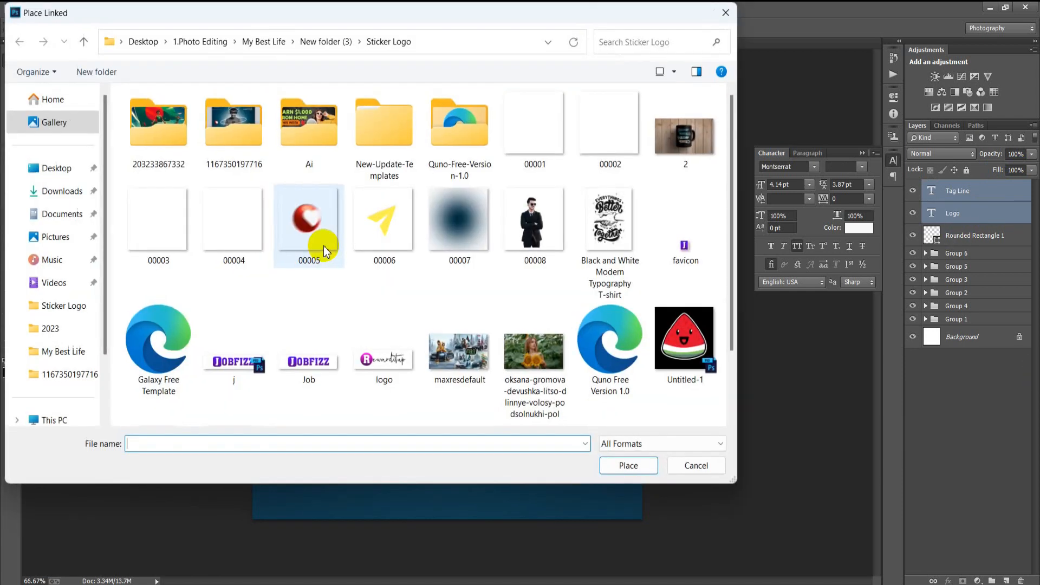
pyautogui.click(400, 235)
pyautogui.click(628, 466)
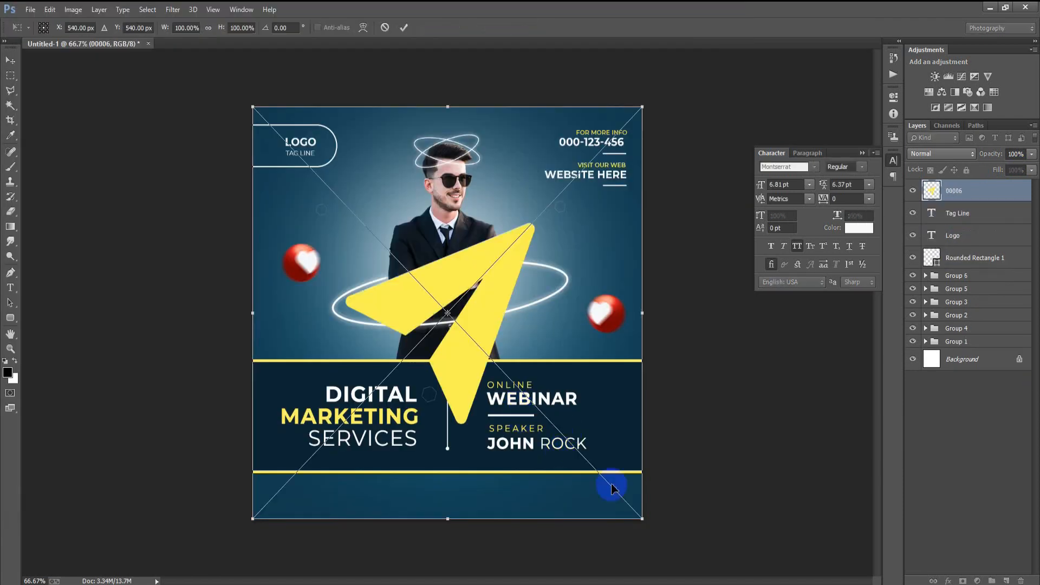
pyautogui.moveTo(642, 519); pyautogui.dragTo(278, 153)
pyautogui.click(403, 27)
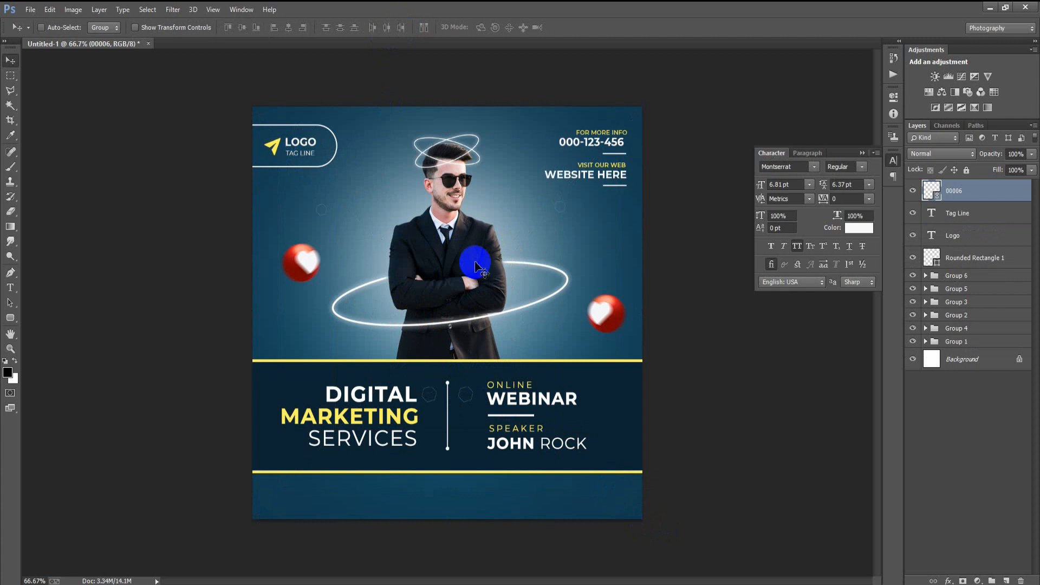
# Group all layers from Rounded Rectangle 1 up to 00006 and collapse the character settings.
pyautogui.keyDown('shift'); pyautogui.click(962, 259); pyautogui.keyUp('shift')
pyautogui.hotkey('ctrl', 'g')
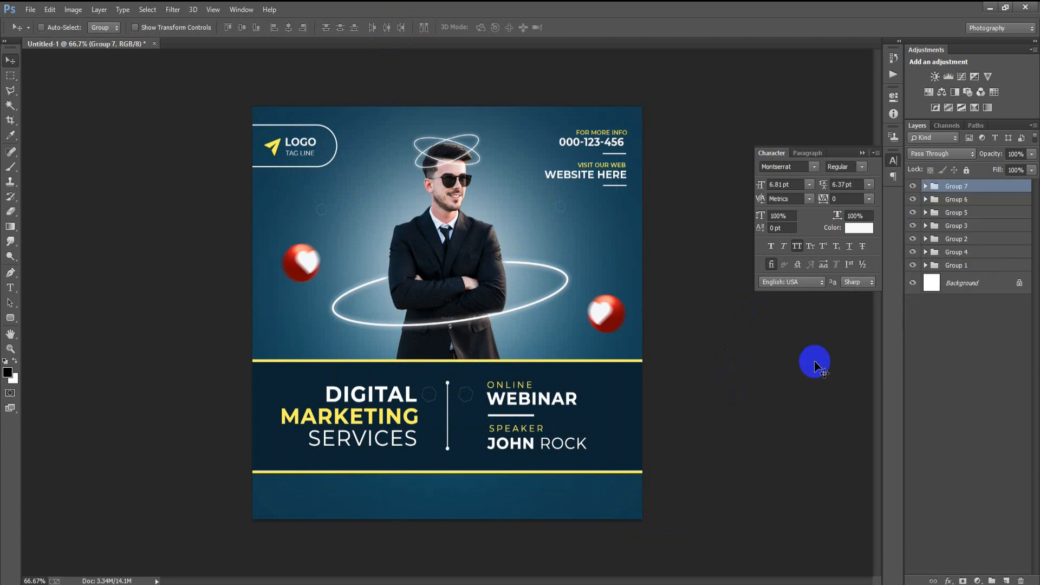
pyautogui.click(863, 153)
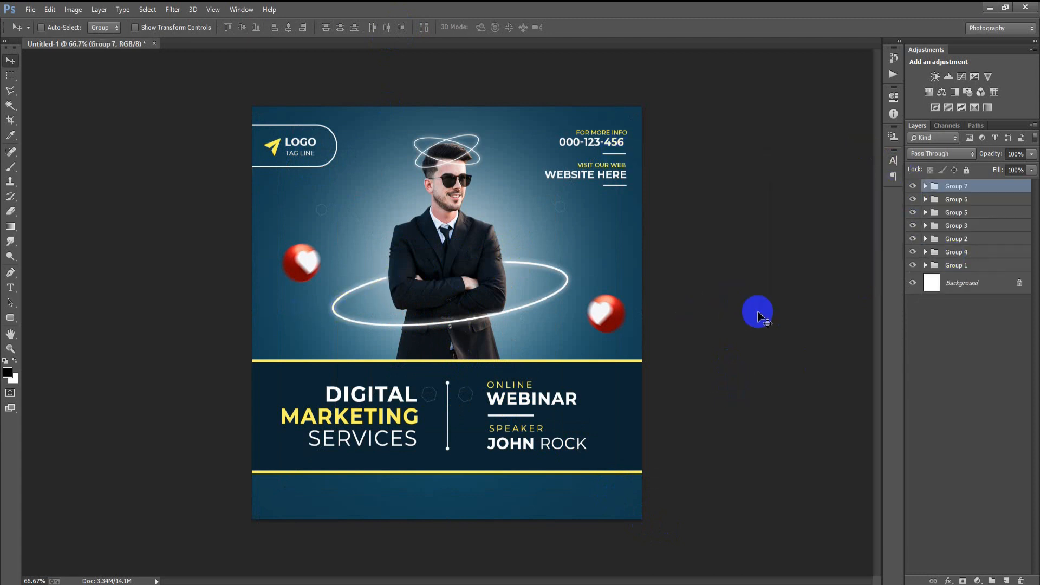